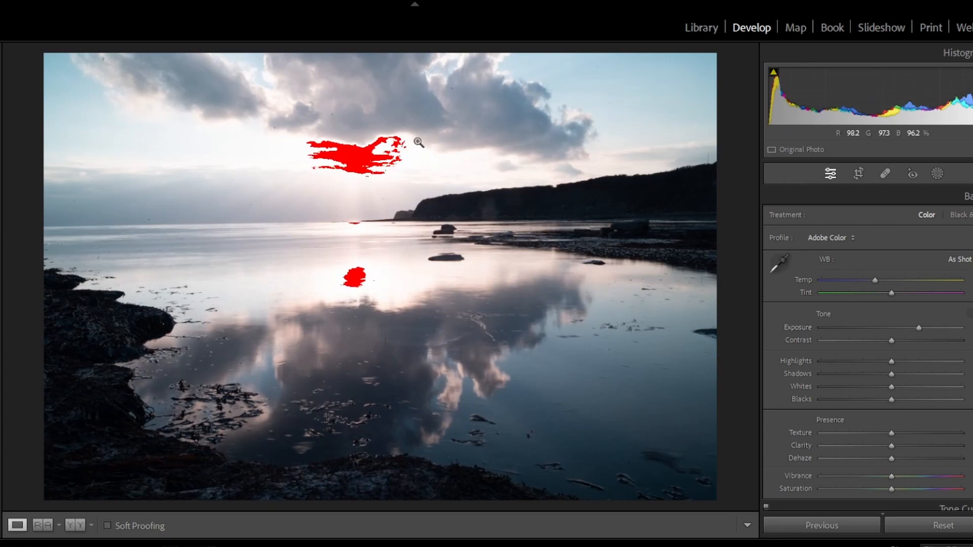
Step: Switch to the sunset seascape with the rocks and channel marker, and reset all of its develop adjustments
key(Right)
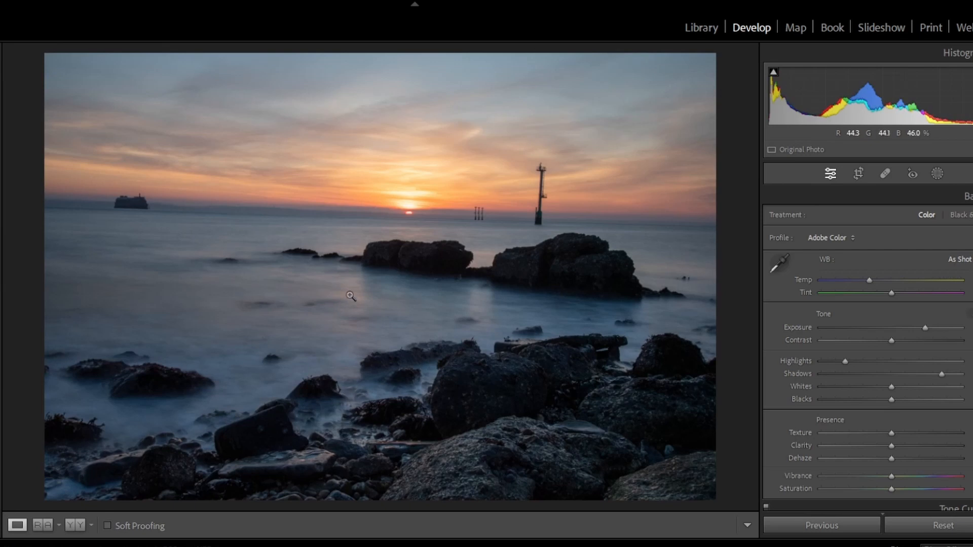
click(348, 319)
click(347, 346)
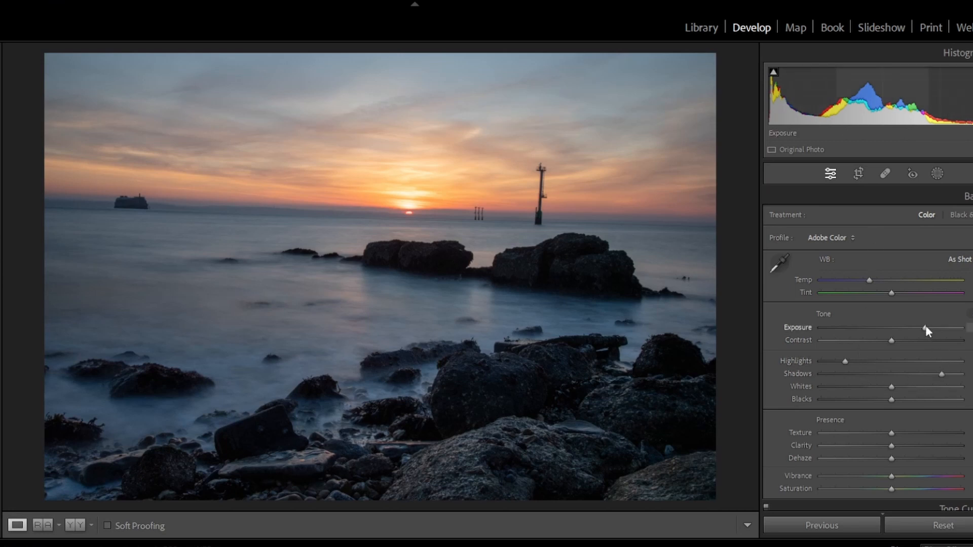
click(921, 522)
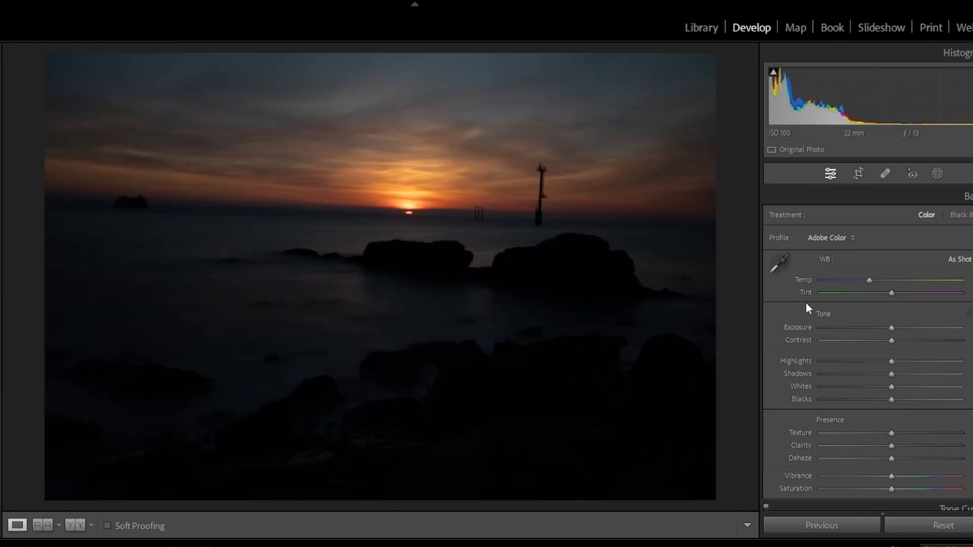
Step: Raise the exposure well above the original, inspecting the fort on the horizon, and ease it back until the sun is no longer clipped
drag(898, 327, 938, 327)
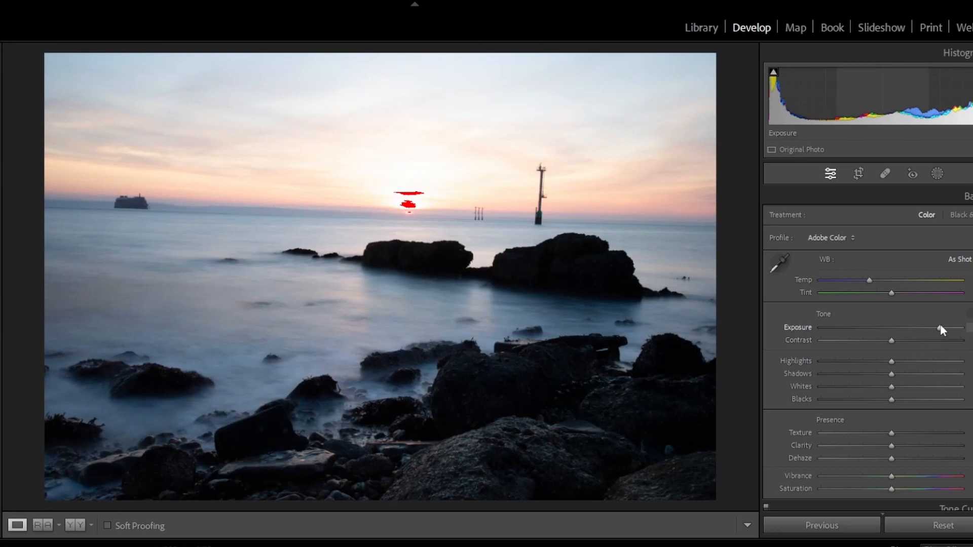
click(532, 214)
click(532, 214)
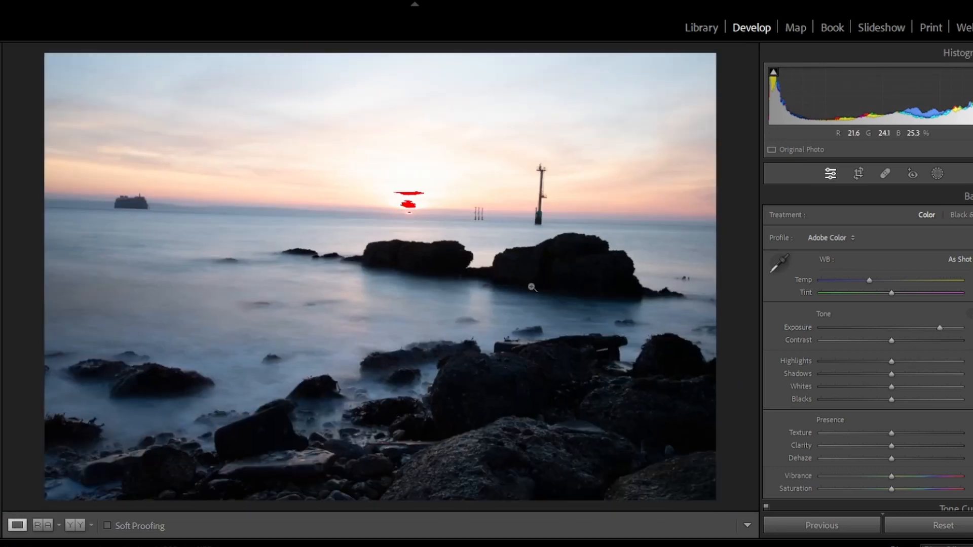
key(Right)
click(130, 209)
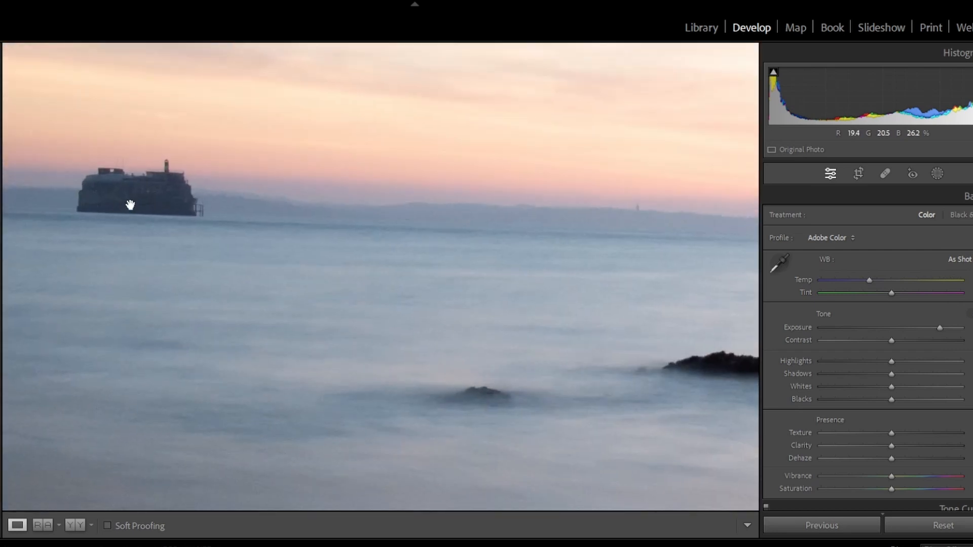
click(130, 205)
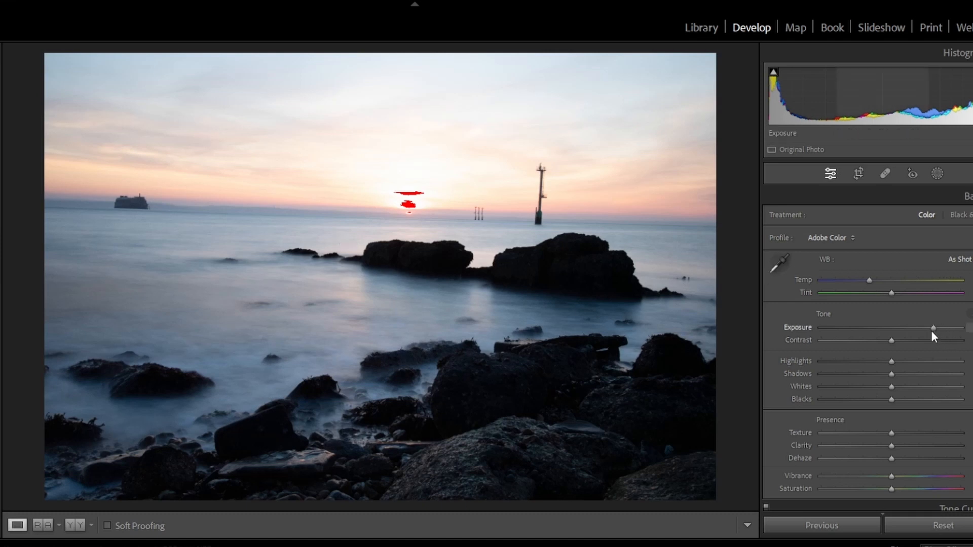
drag(931, 332, 925, 332)
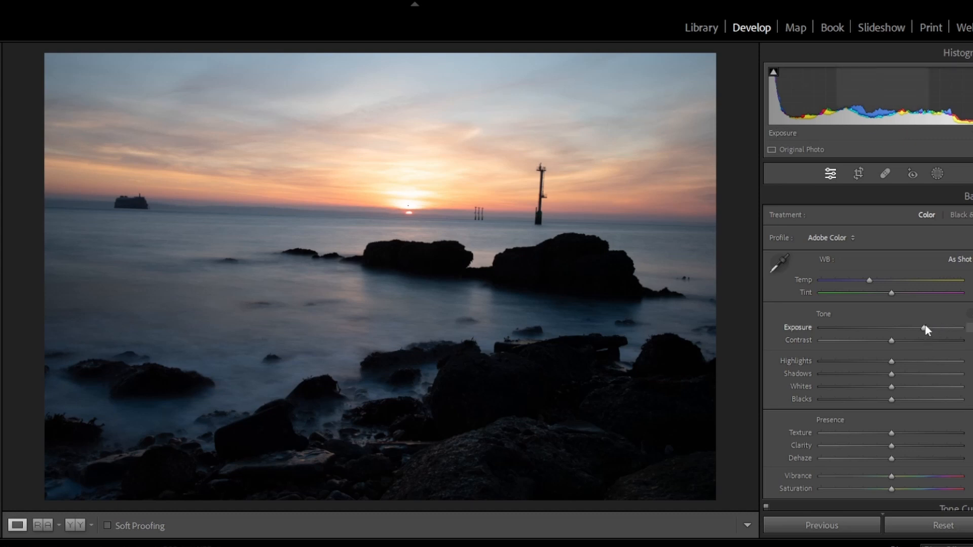
Step: Straighten the photo along the sea horizon with the crop tool's level and apply the resulting crop
click(858, 174)
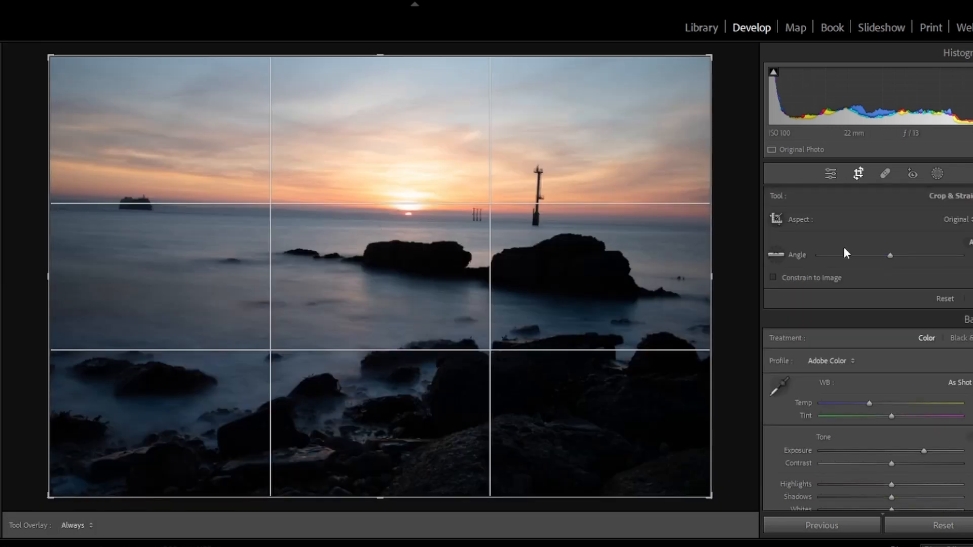
click(776, 255)
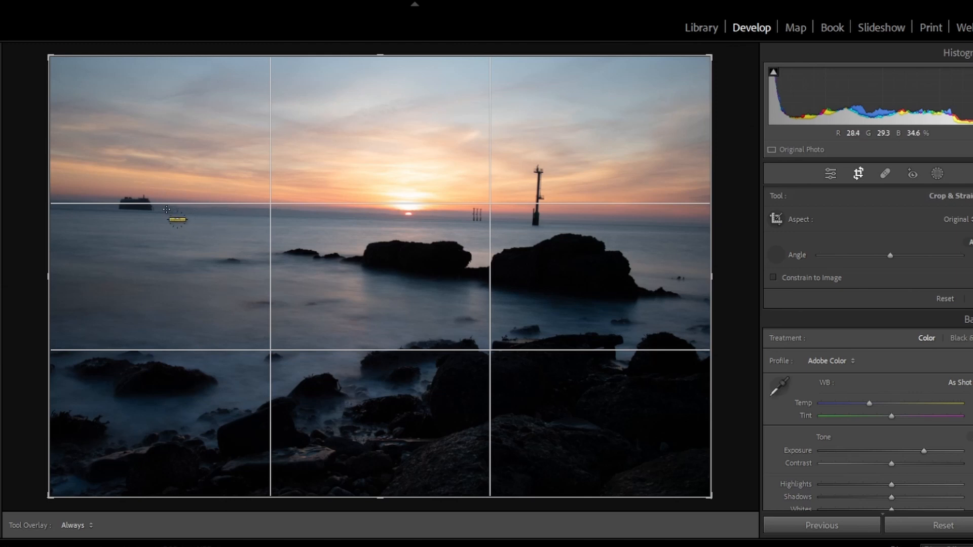
drag(164, 211, 699, 229)
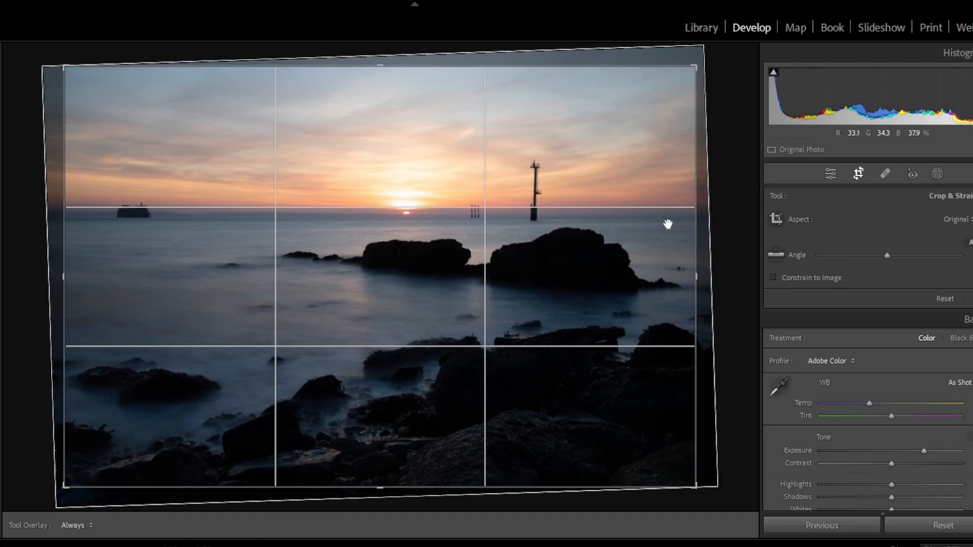
key(Return)
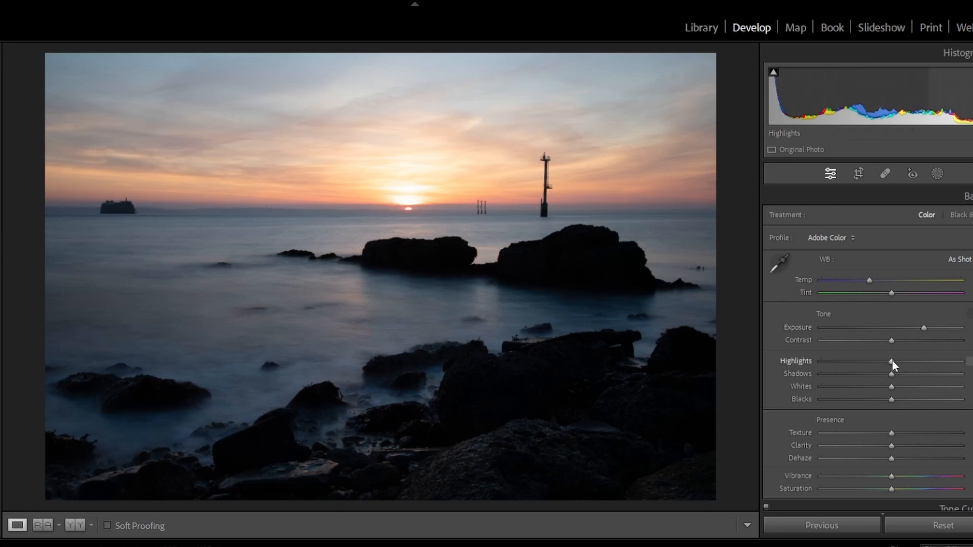
Step: Lower the highlights and strongly lift the shadows, checking the rocks and fort close up before easing the shadows back slightly
drag(891, 359, 862, 373)
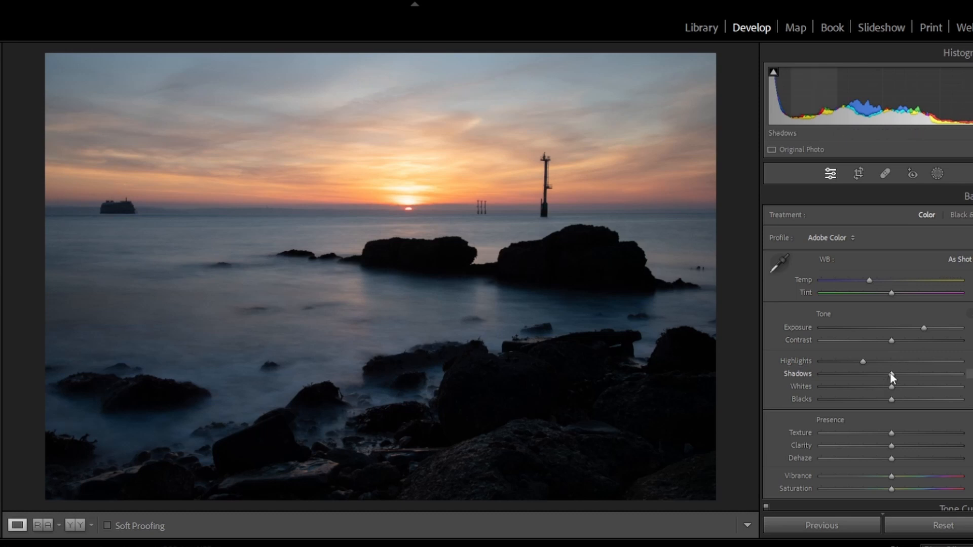
drag(890, 373, 962, 374)
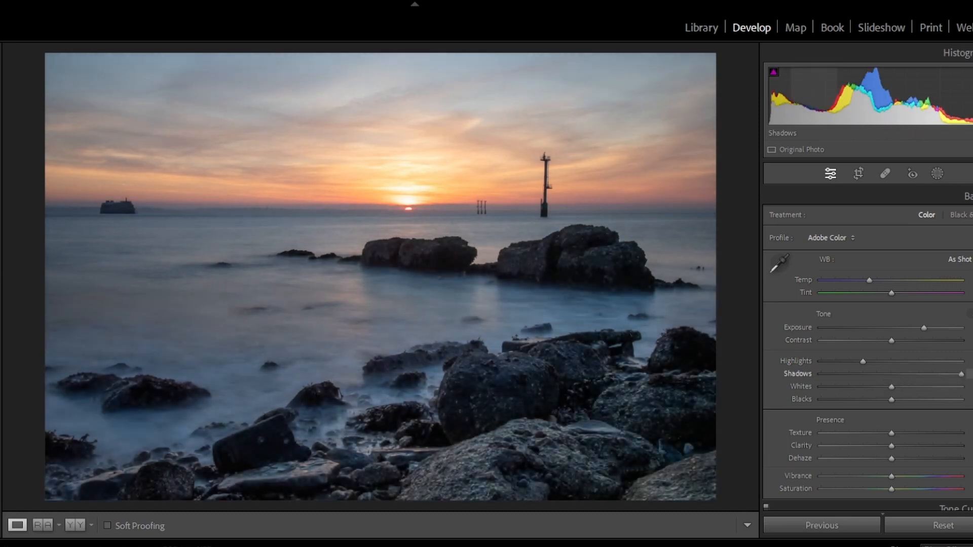
click(415, 255)
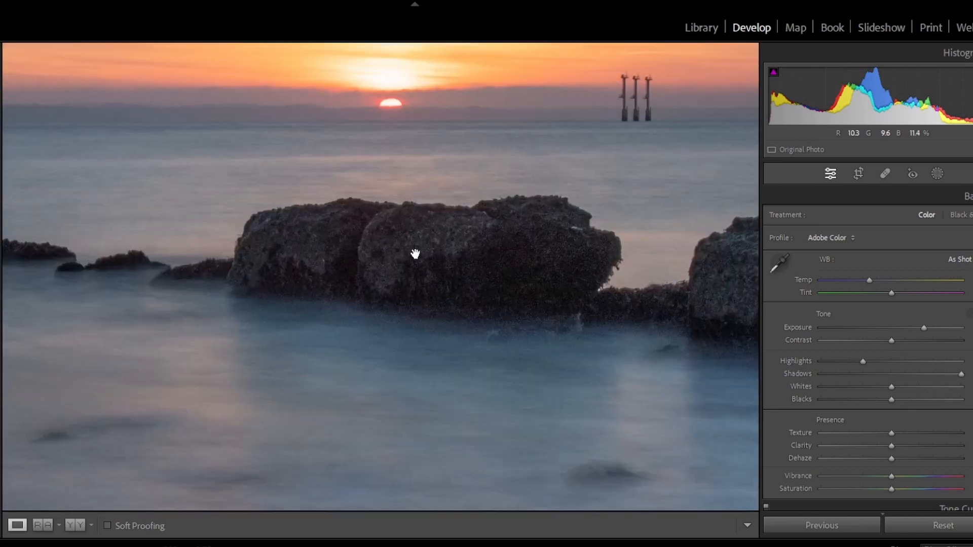
click(415, 258)
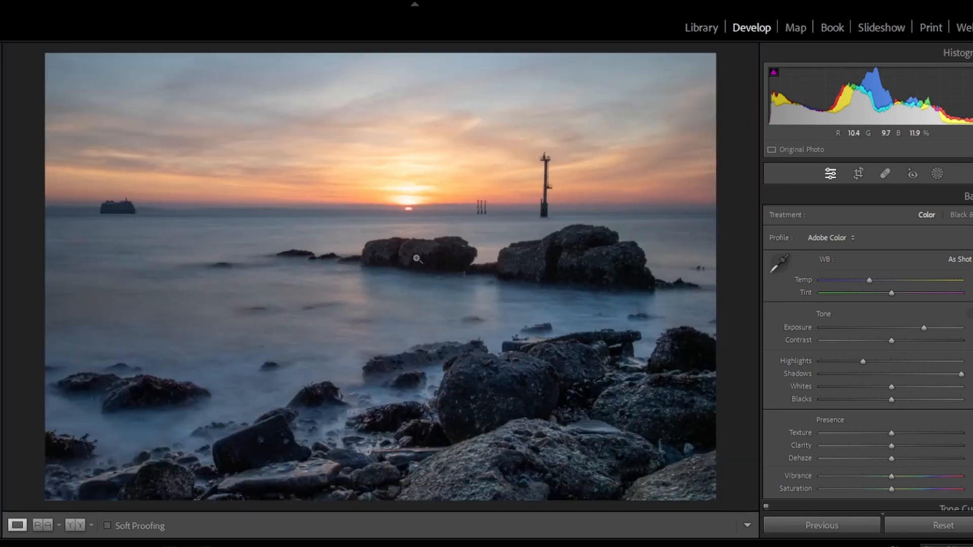
click(119, 206)
click(120, 206)
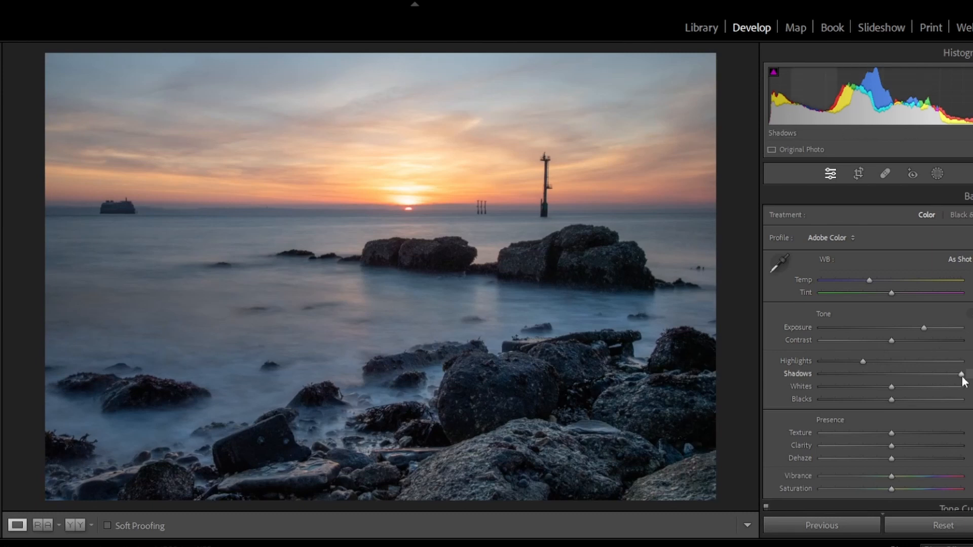
drag(961, 375, 947, 374)
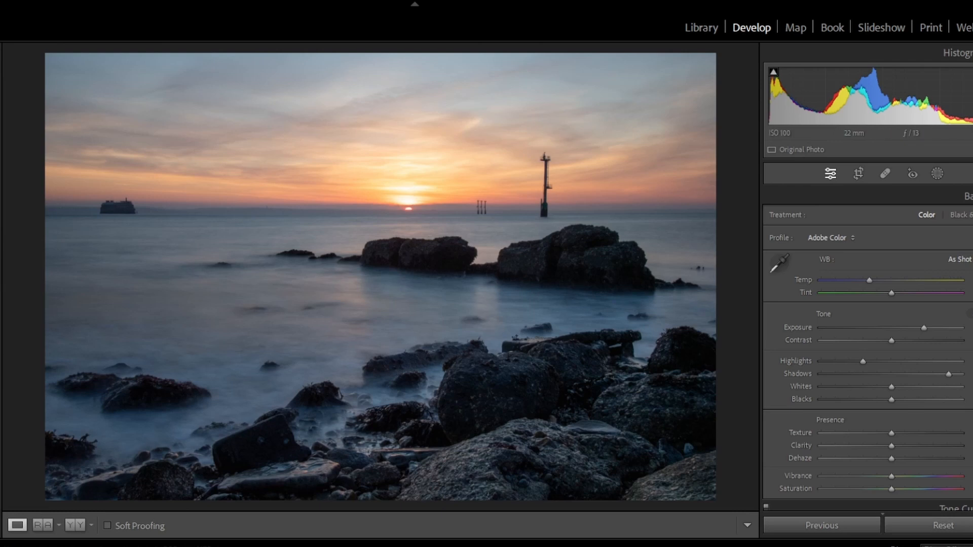
Step: Push the sunset photo's shadows almost to maximum and check the foreground and sea rocks close up for noise
key(Left)
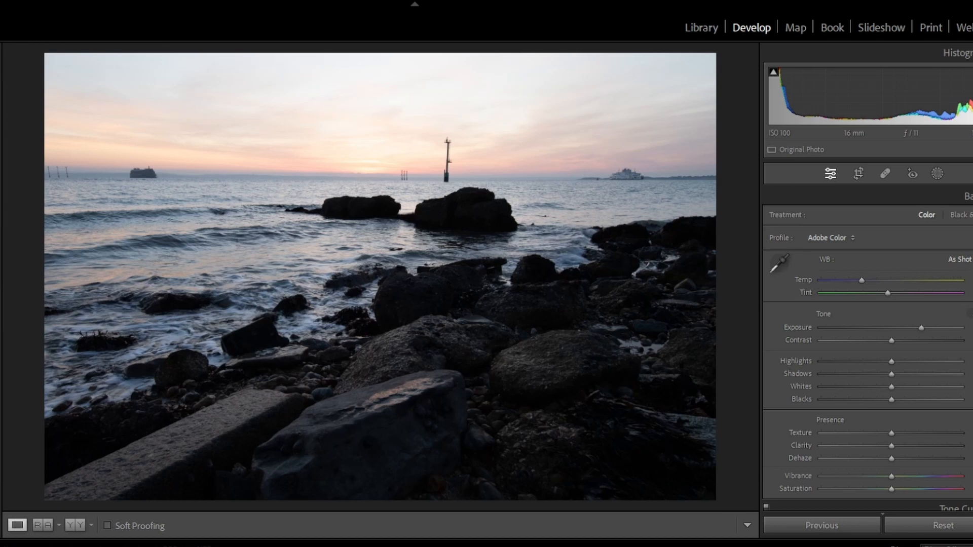
key(Left)
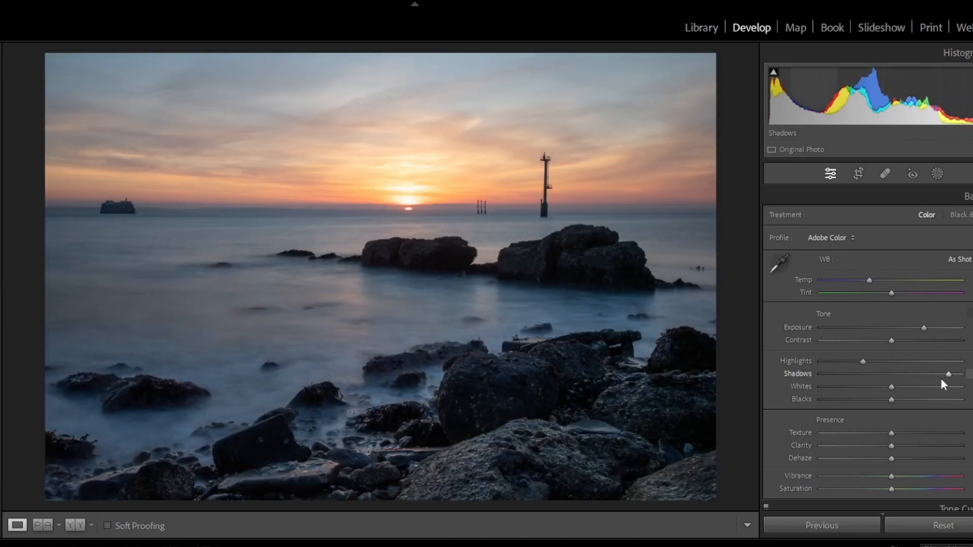
drag(949, 375, 963, 374)
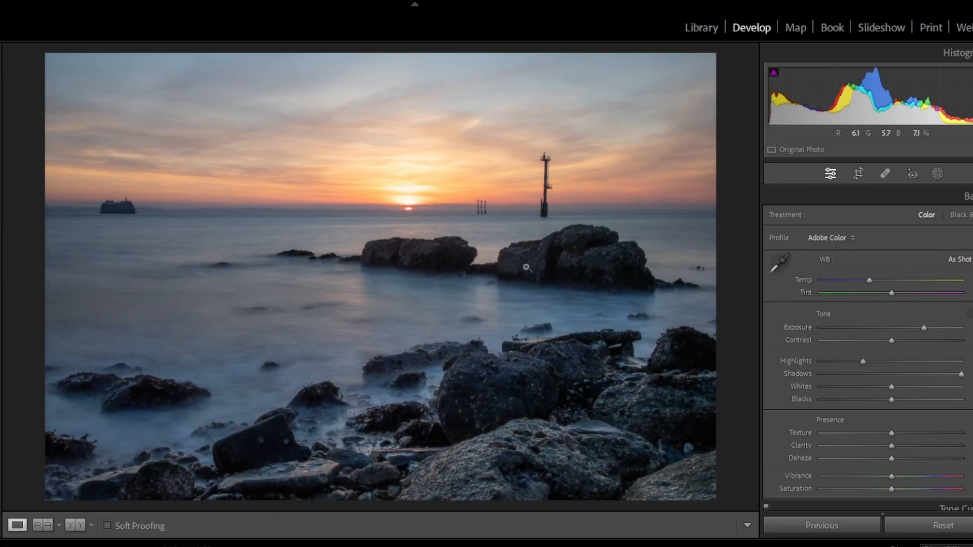
click(526, 380)
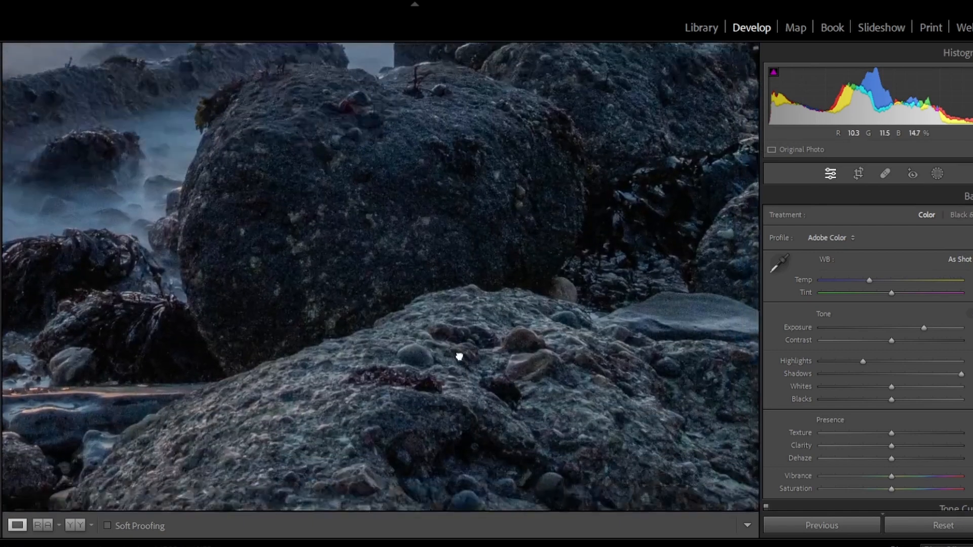
drag(459, 357, 506, 254)
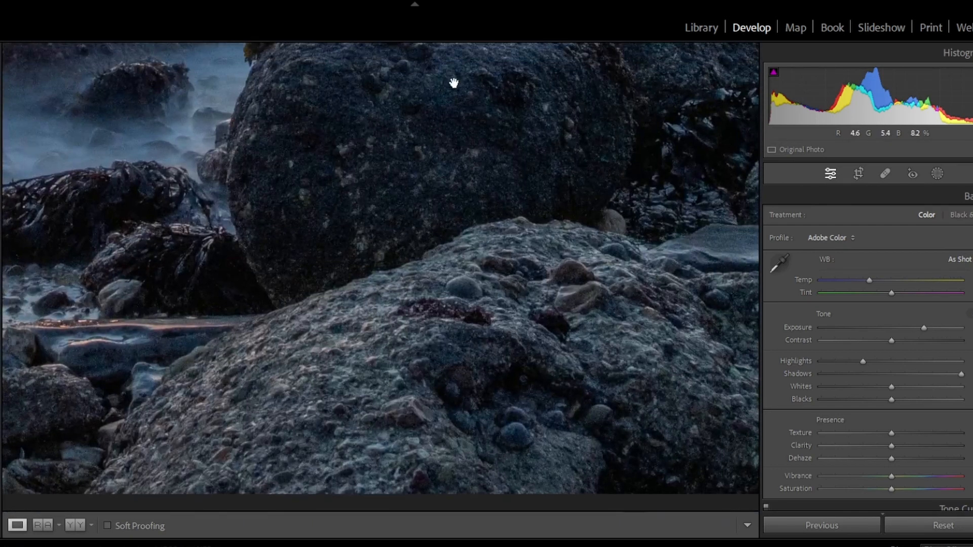
drag(454, 82, 528, 457)
drag(456, 208, 480, 373)
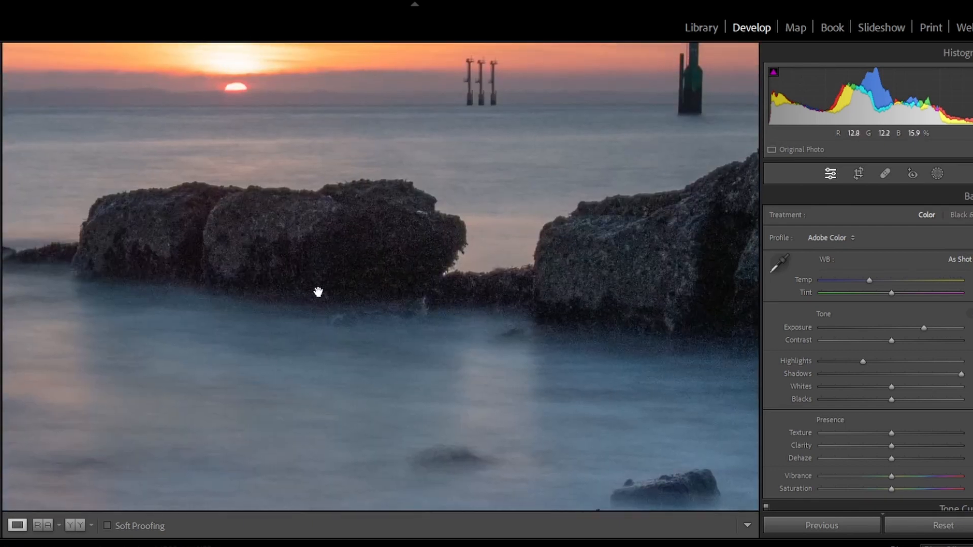
drag(433, 456, 291, 74)
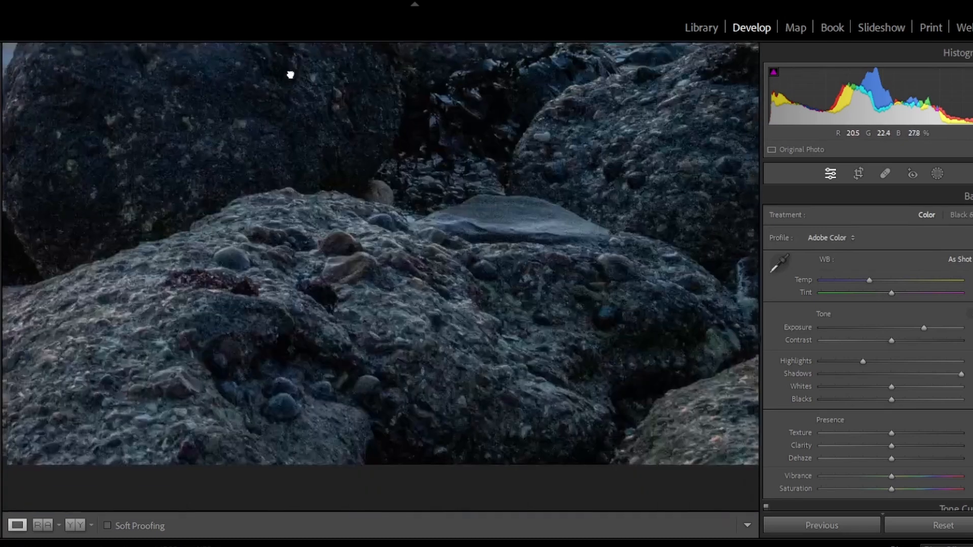
click(252, 105)
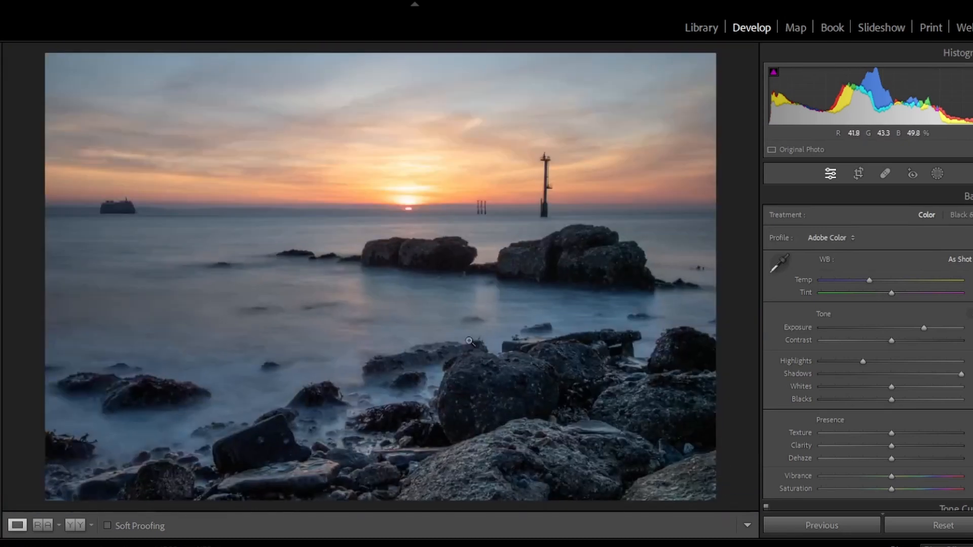
Step: Apply light luminance noise reduction with a small amount of noise contrast while judging the foreground rocks close up
click(475, 380)
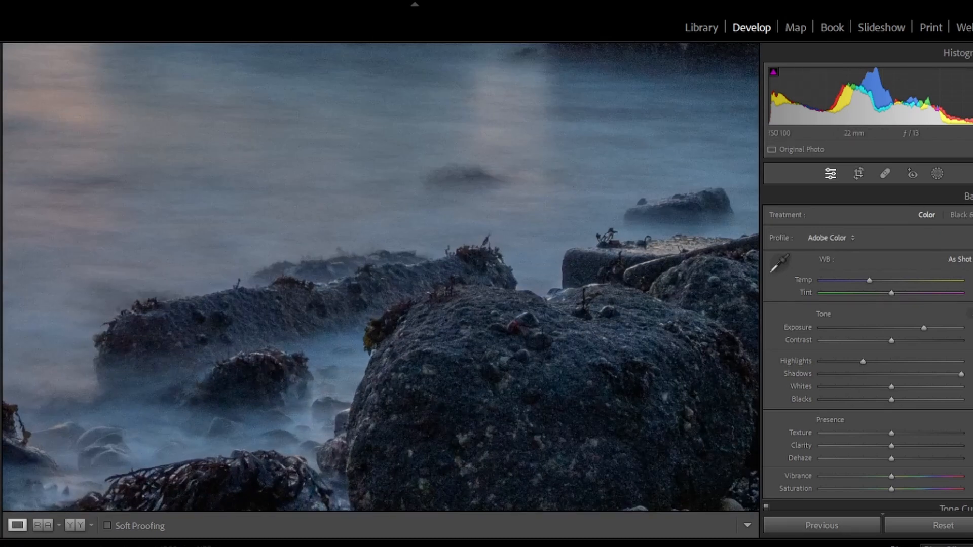
scroll(867, 355, down, 15)
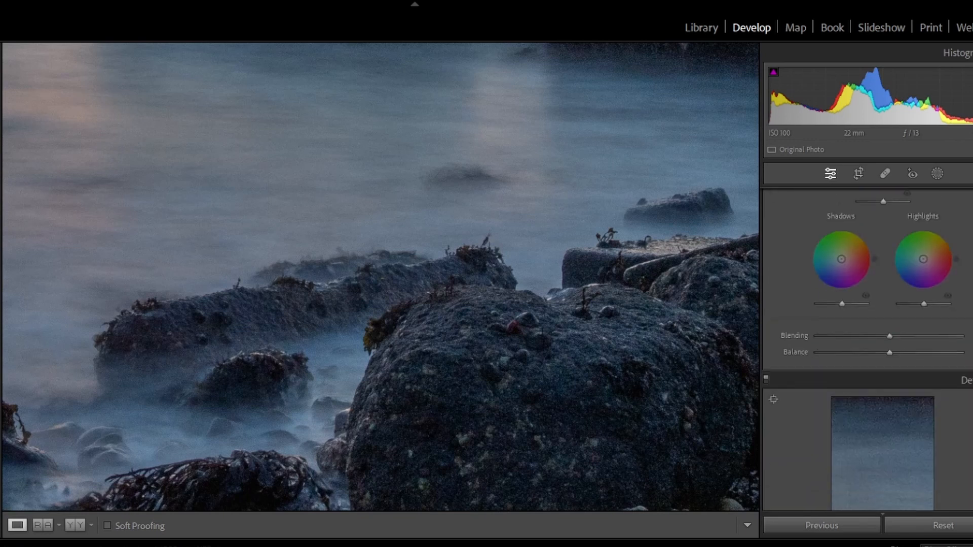
scroll(867, 349, down, 8)
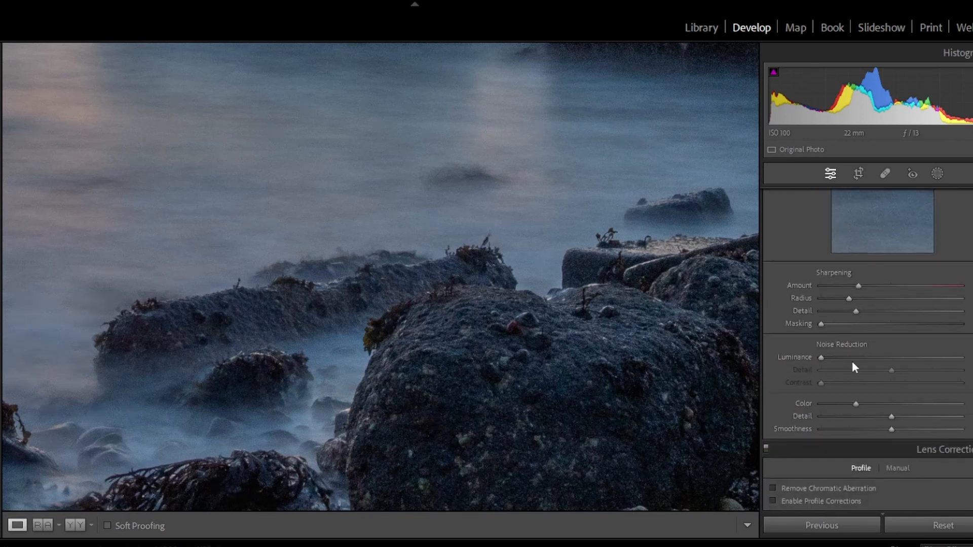
drag(820, 358, 823, 358)
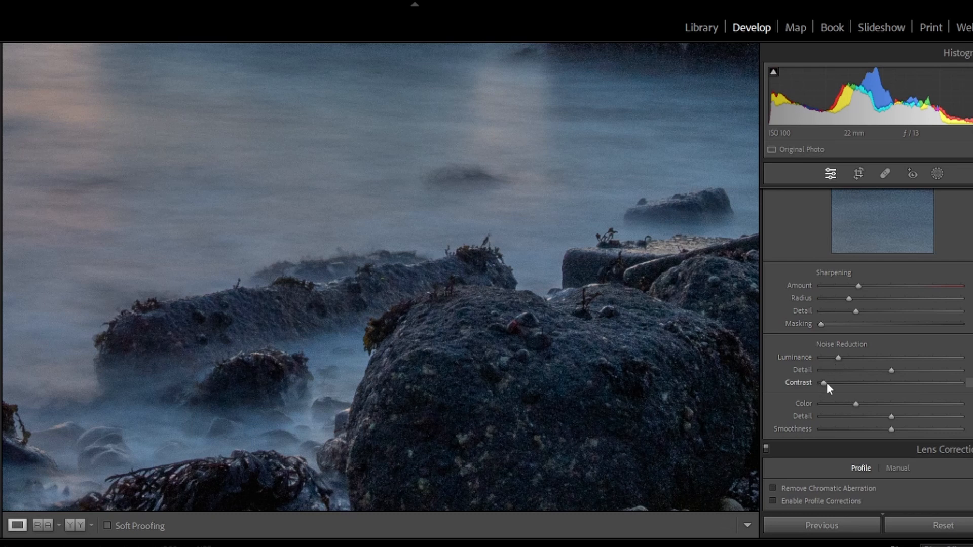
click(827, 384)
drag(843, 357, 850, 356)
click(579, 366)
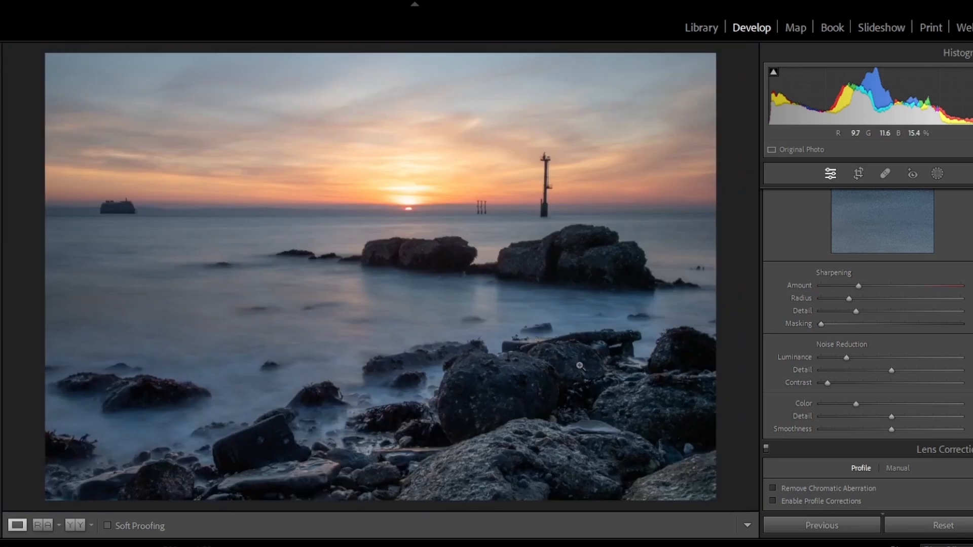
Step: Slightly increase the luminance, contrast and color noise reduction, checking the result on the sea rocks close up
click(441, 252)
click(439, 265)
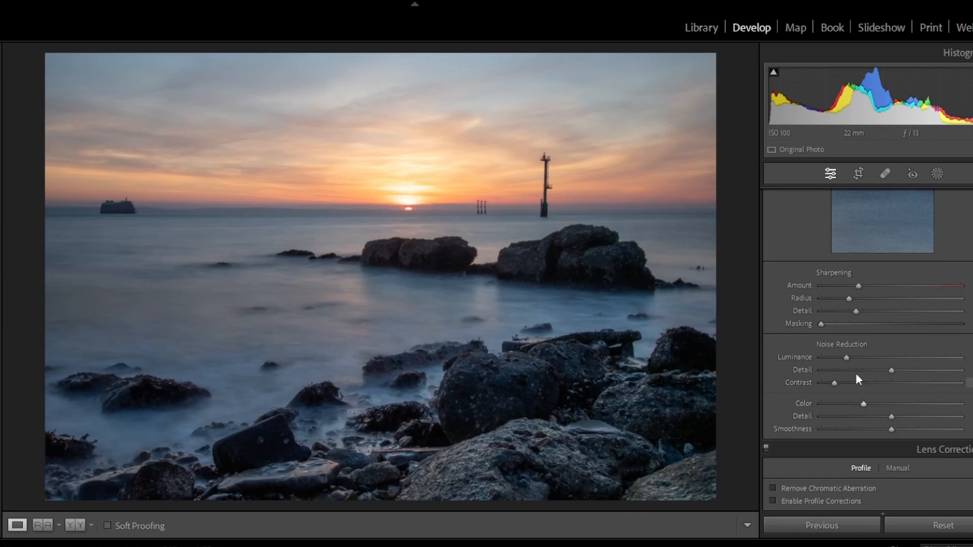
drag(846, 358, 849, 358)
click(438, 256)
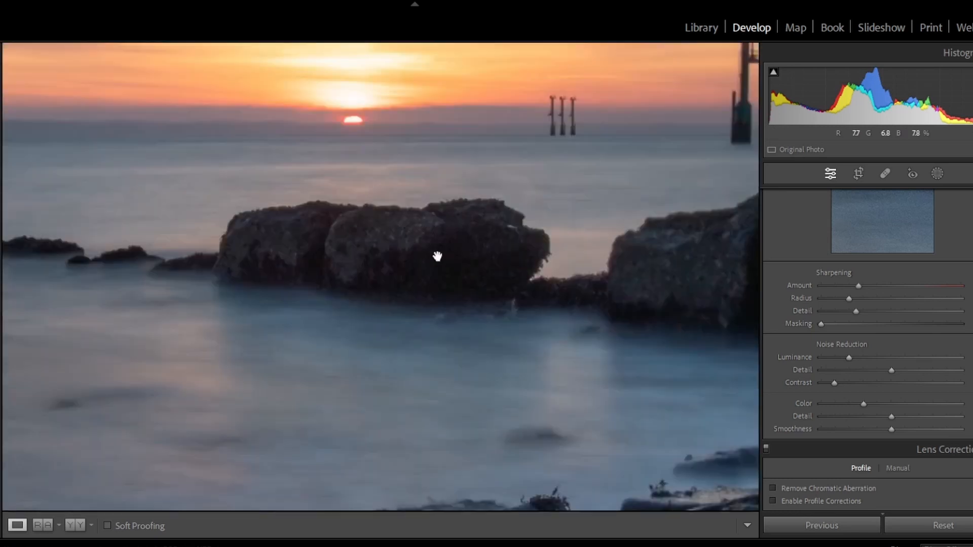
click(438, 256)
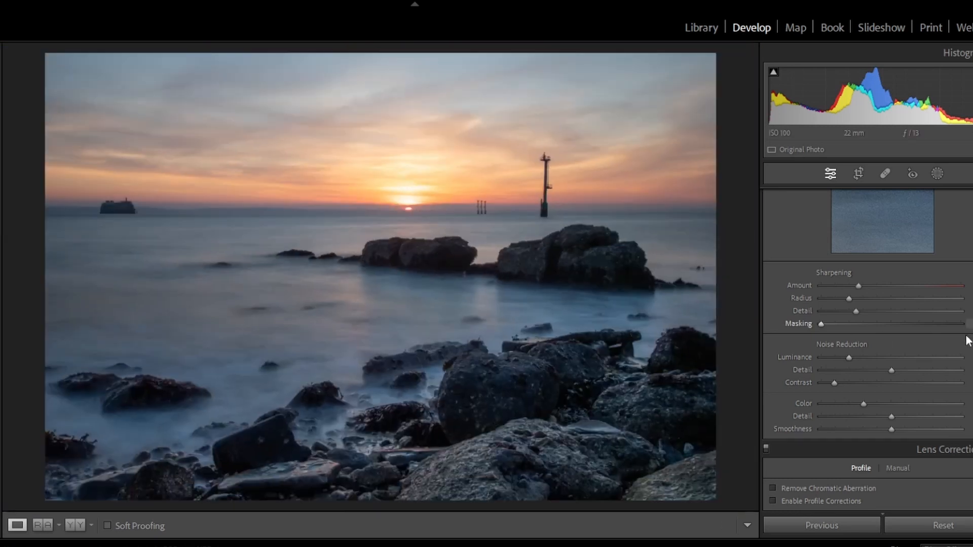
scroll(964, 383, up, 15)
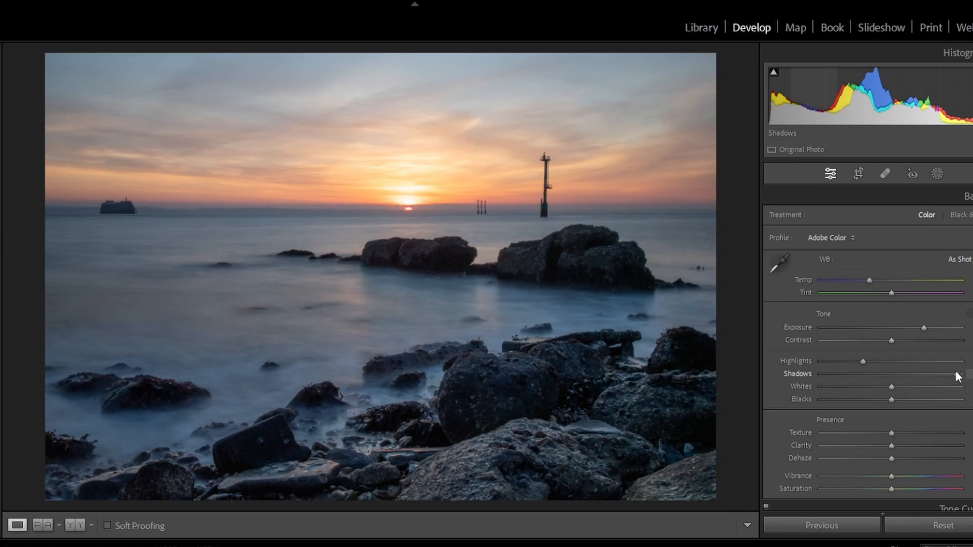
Step: Ease the shadows back slightly from the maximum and check the distant fort on the horizon close up
drag(956, 372, 952, 372)
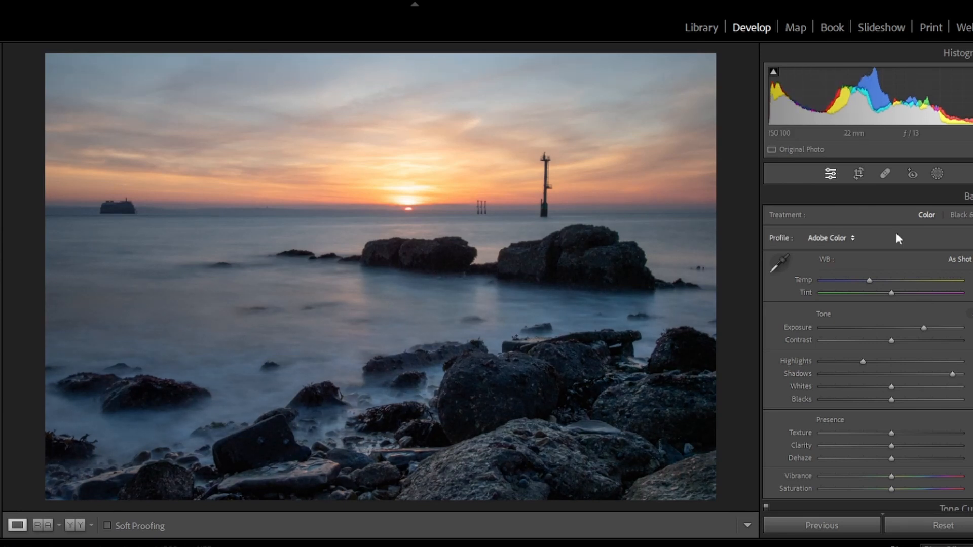
click(116, 209)
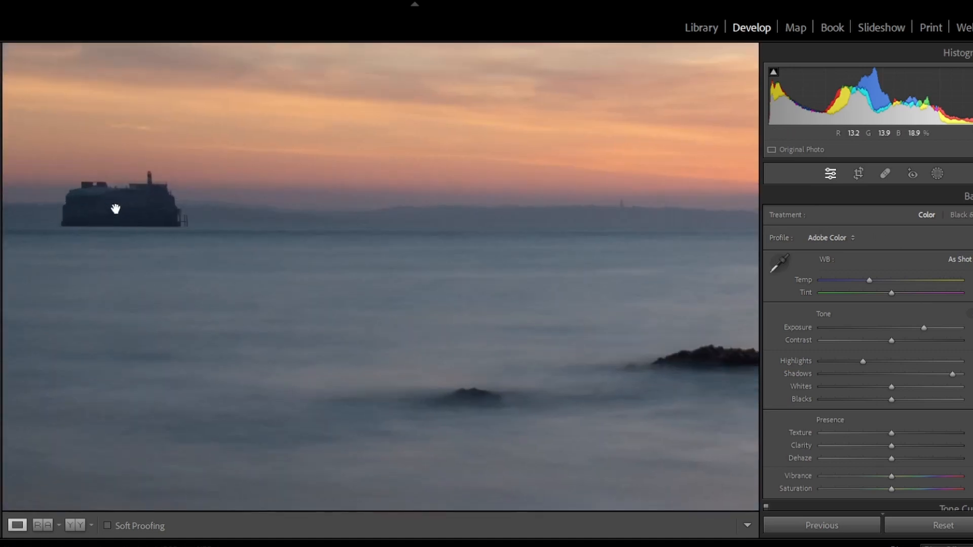
drag(116, 209, 142, 179)
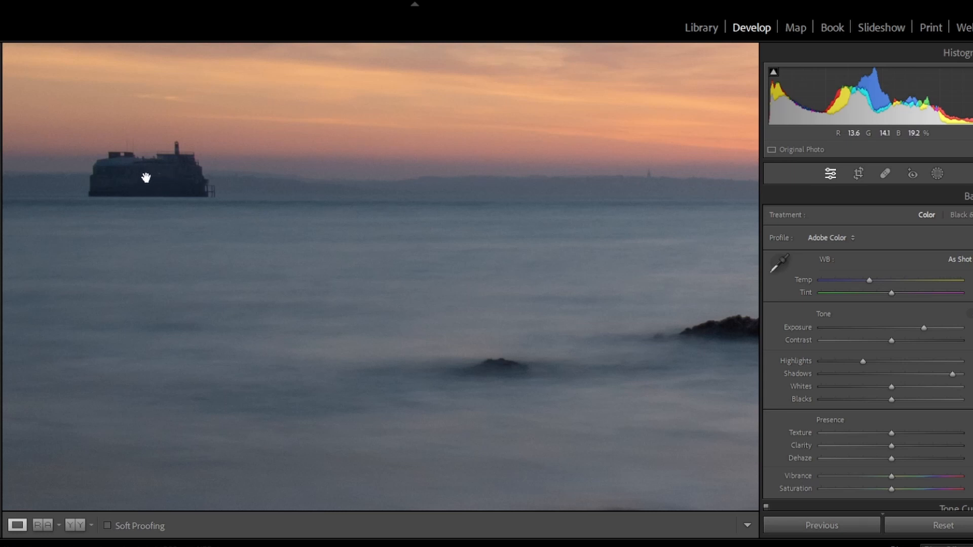
click(146, 178)
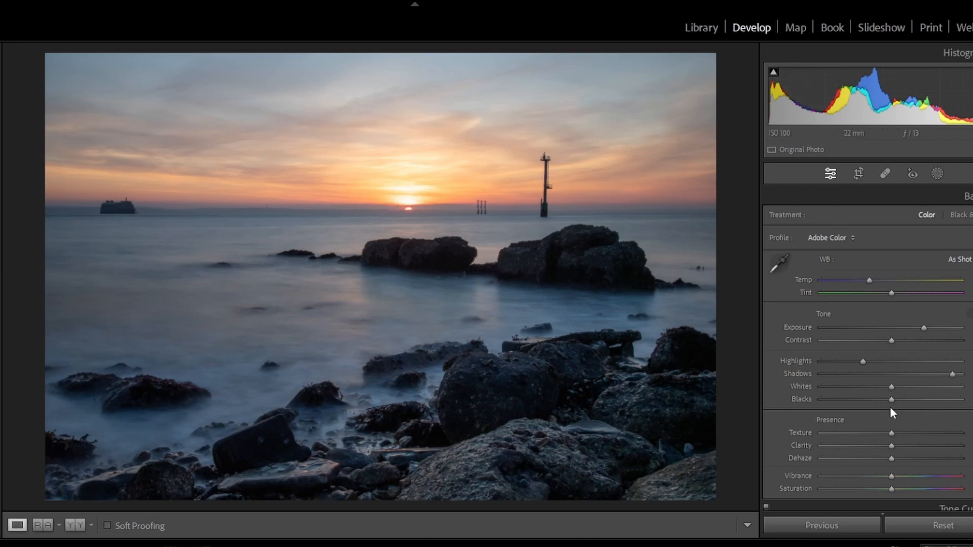
Step: Raise the blacks almost to maximum and check the detail in the sea rocks close up
drag(892, 400, 961, 393)
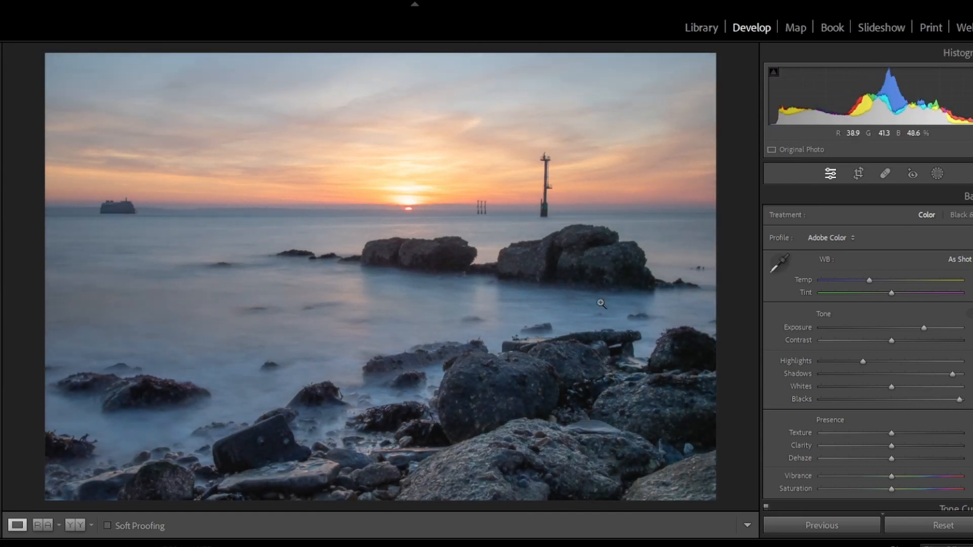
click(536, 272)
click(516, 257)
click(455, 267)
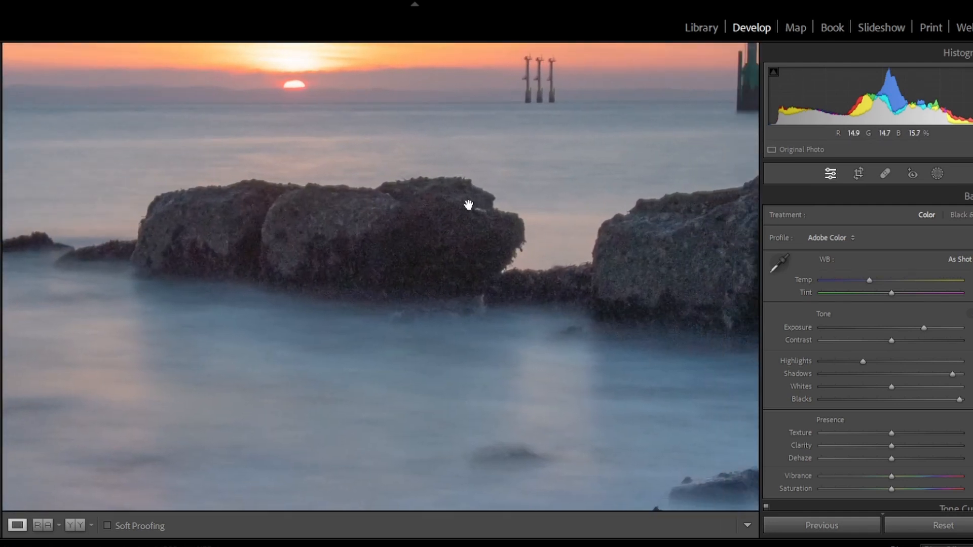
Step: Lower the highlights almost to minimum to recover the sunset sky and ease the strongly raised blacks back a little
click(661, 272)
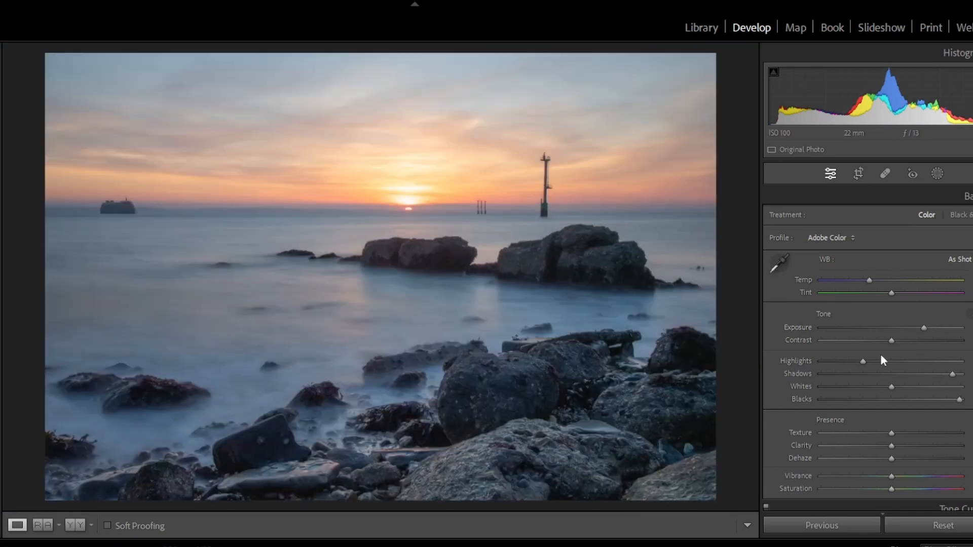
drag(860, 363, 817, 371)
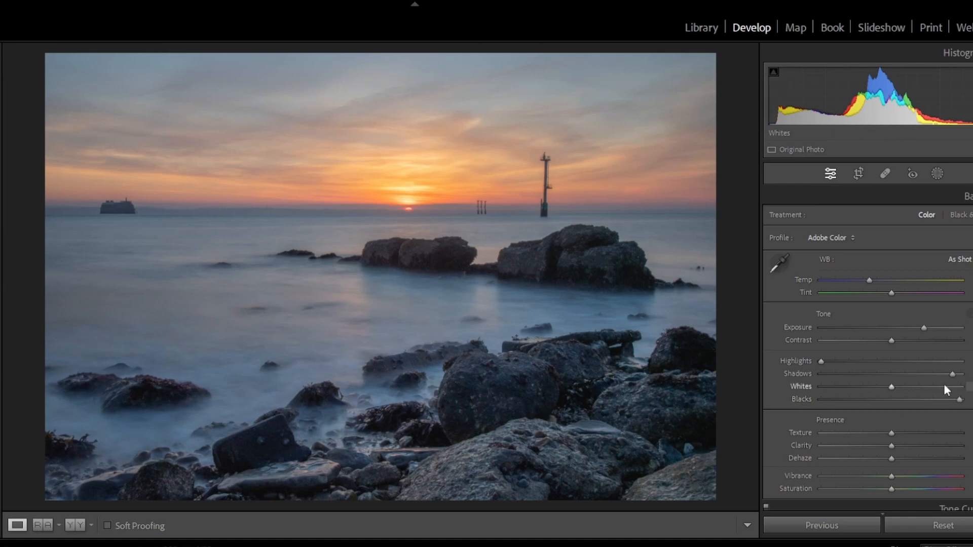
drag(960, 400, 937, 401)
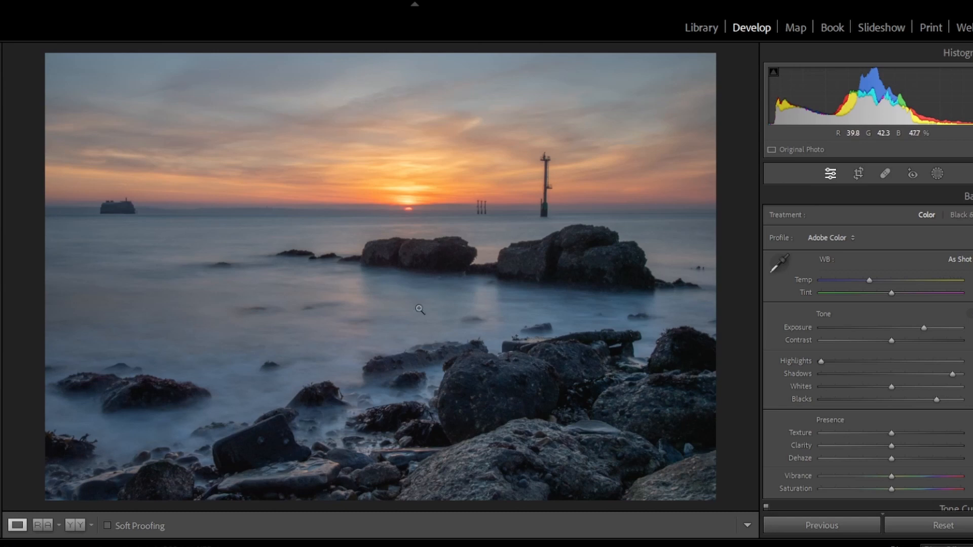
Step: Create a brush mask with slightly reduced exposure and Auto Mask on, and paint it along the base of the sea rocks
click(938, 174)
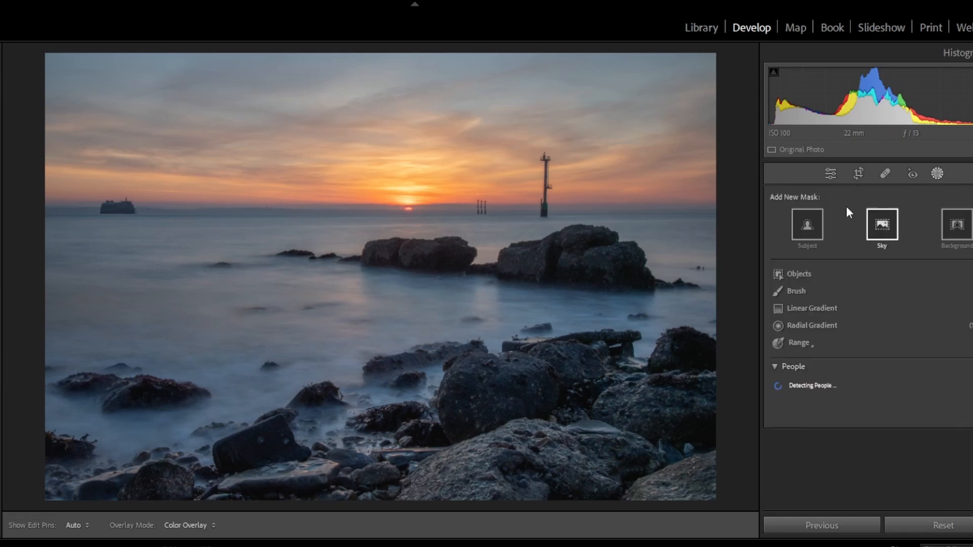
click(793, 291)
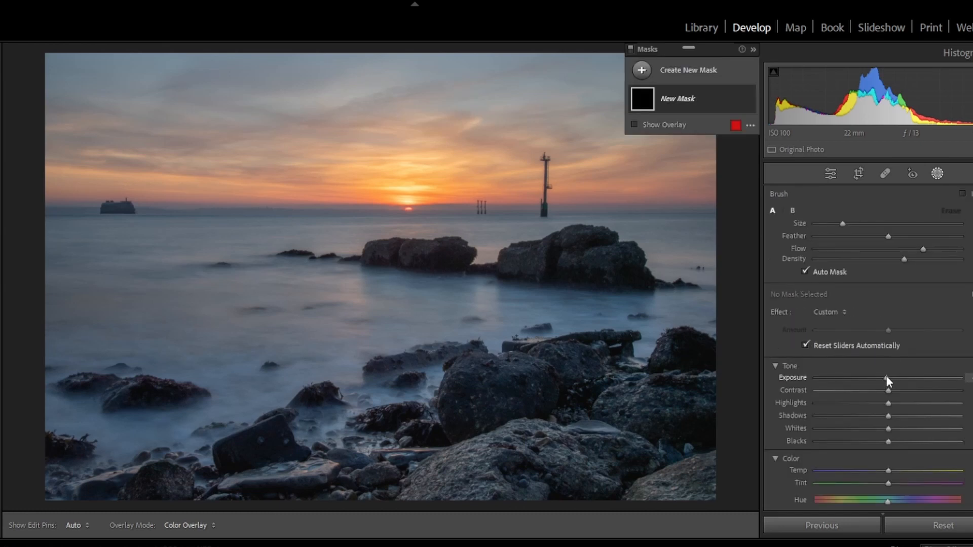
scroll(403, 289, down, 3)
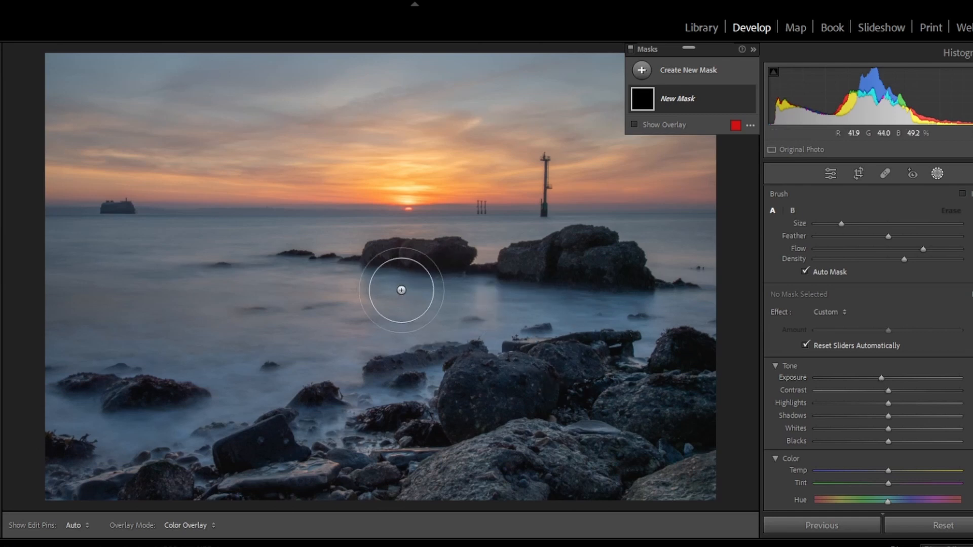
key(h)
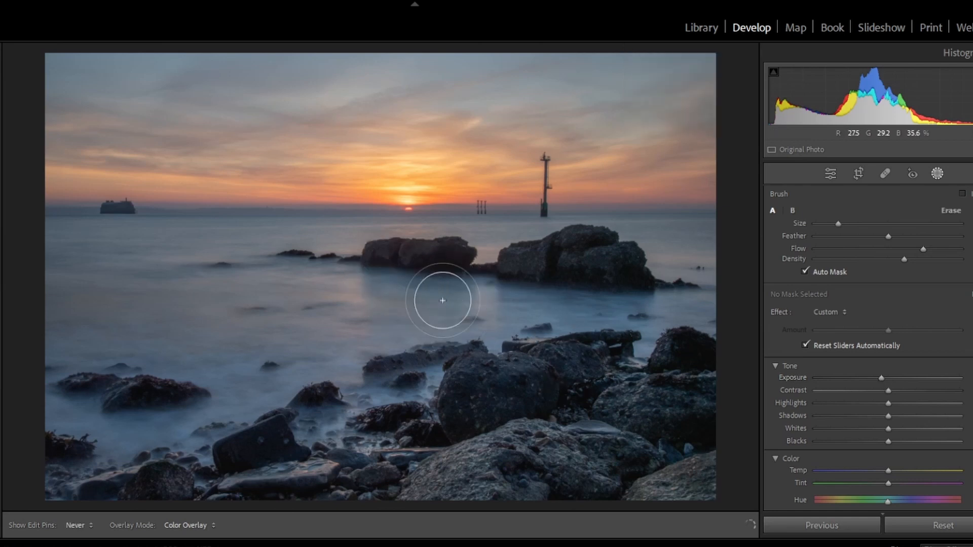
click(380, 272)
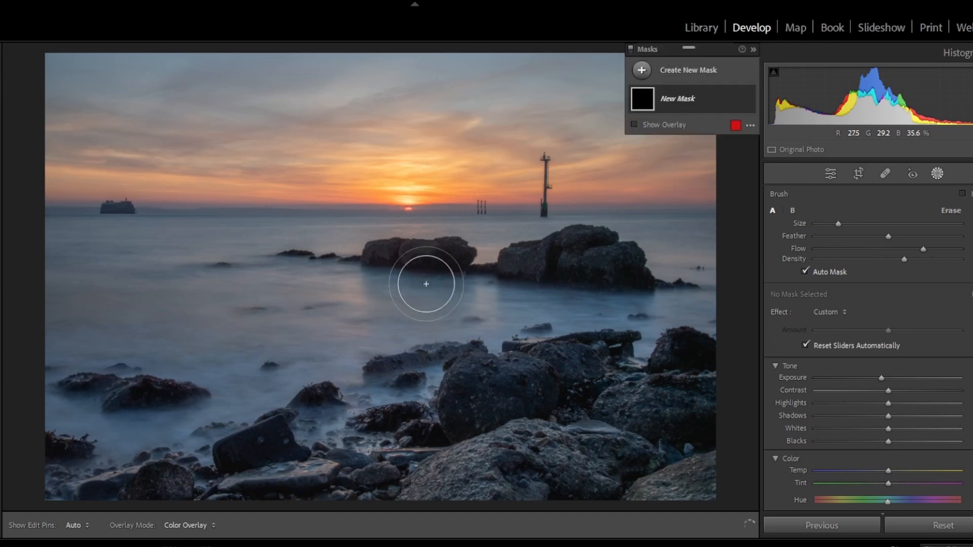
scroll(525, 286, down, 2)
key(h)
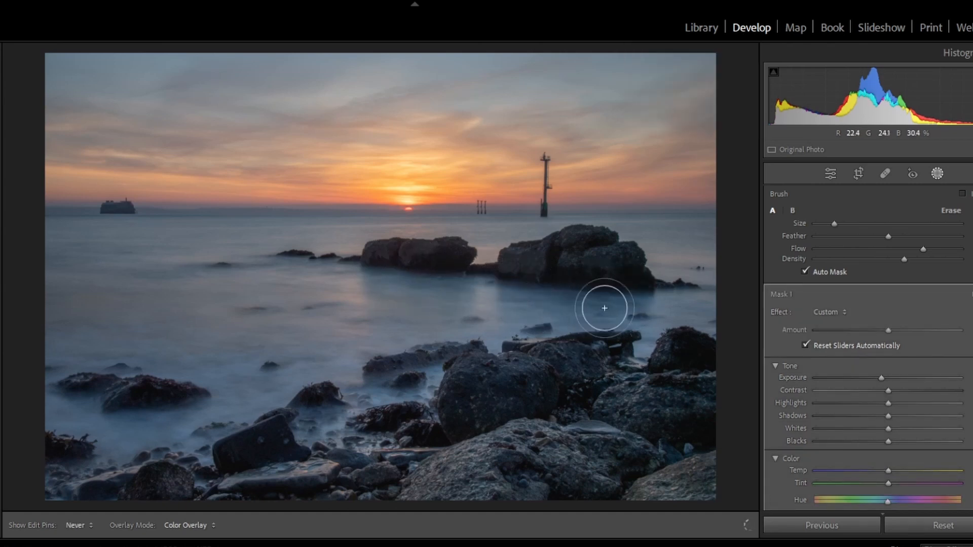
key(h)
key(h)
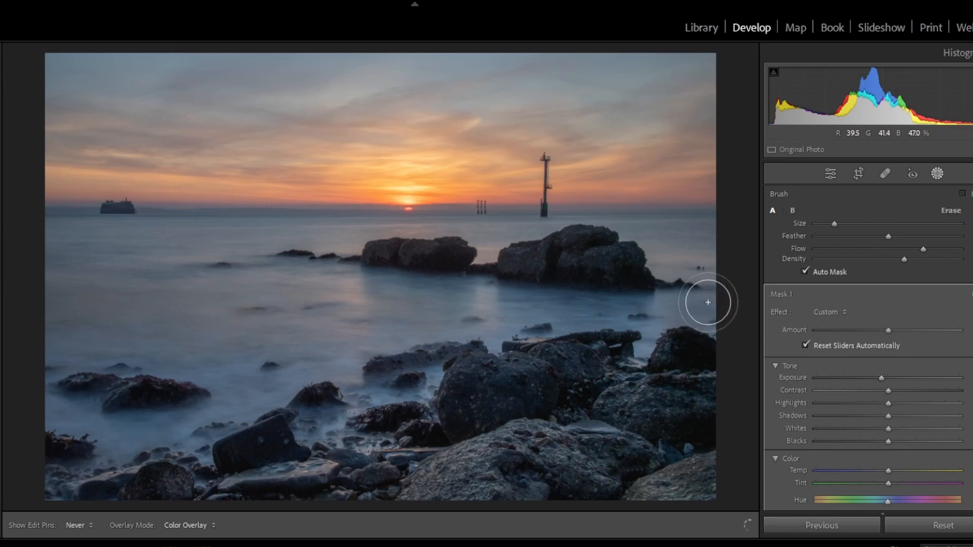
key(h)
key(h)
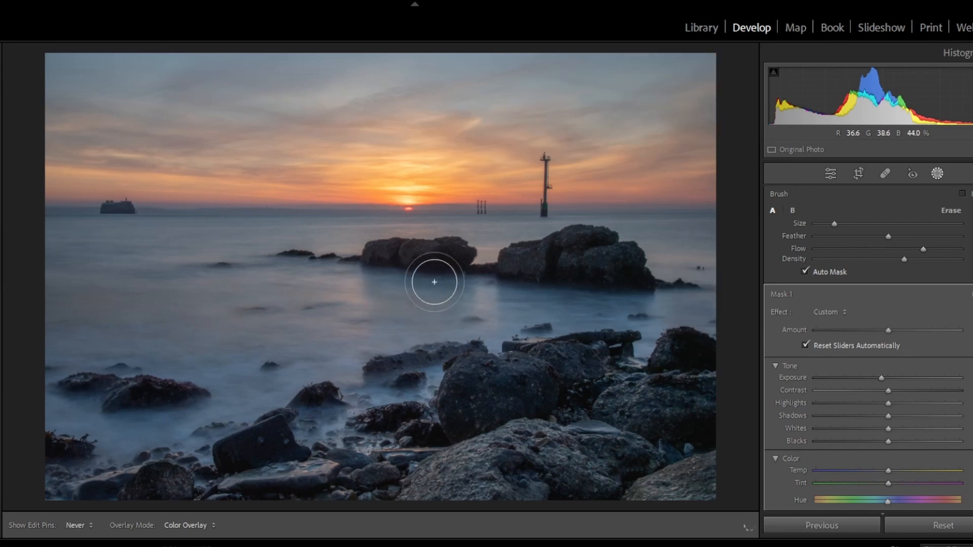
key(h)
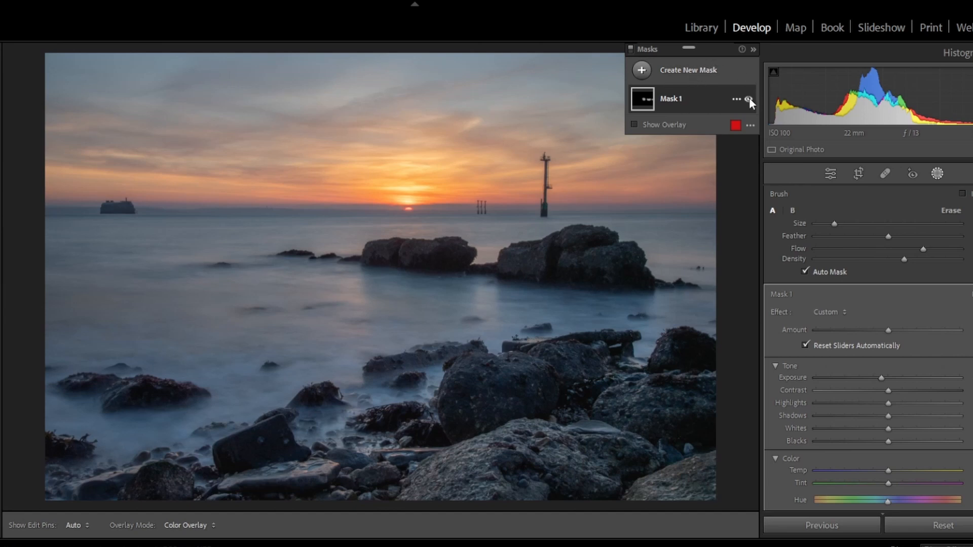
Step: Compare the photo with and without the darkening brush mask at the sea rocks
click(749, 98)
click(749, 98)
click(749, 98)
click(749, 98)
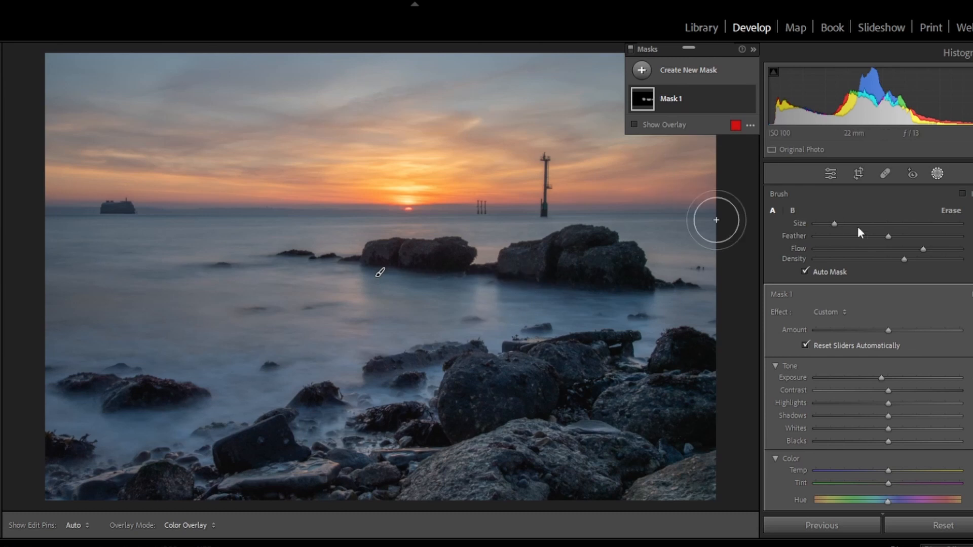
click(937, 173)
click(937, 174)
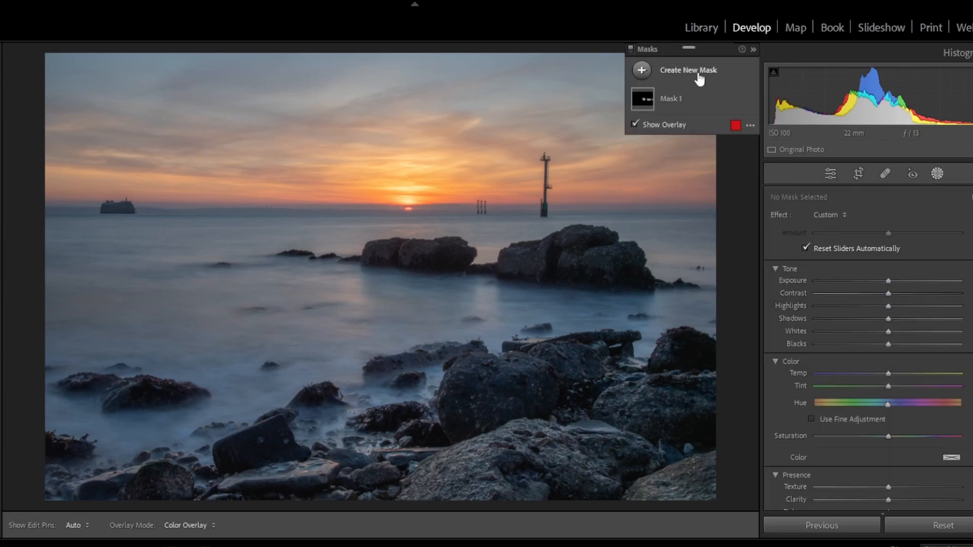
Step: Create a second brush mask with slightly raised exposure and warmer temperature, painting light onto the sea rocks and nearby water
click(696, 76)
click(705, 186)
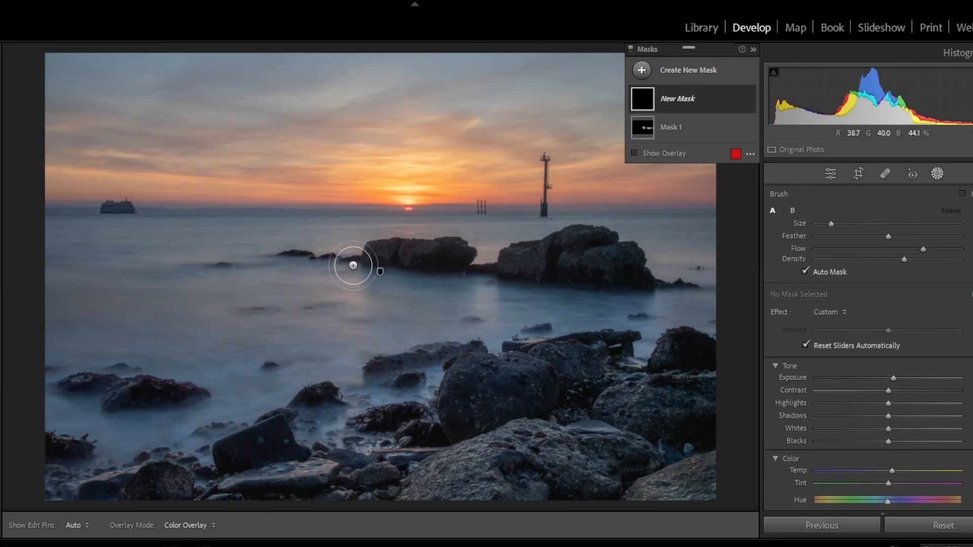
key(h)
drag(352, 292, 342, 311)
mouse_move(486, 288)
mouse_down()
mouse_move(487, 323)
mouse_move(479, 281)
mouse_up()
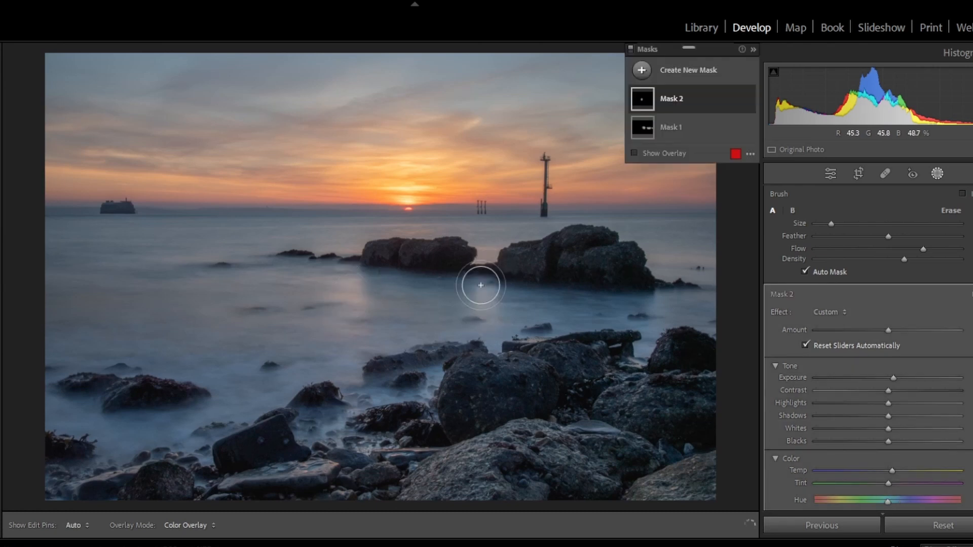
mouse_move(362, 243)
mouse_down()
mouse_move(413, 228)
mouse_move(441, 241)
mouse_up()
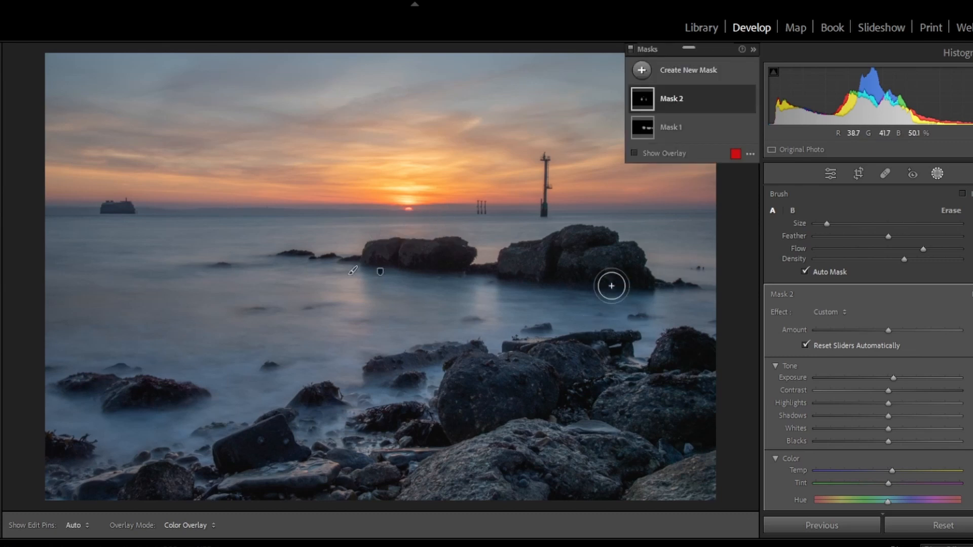
mouse_move(655, 265)
mouse_down()
mouse_move(714, 271)
mouse_move(673, 297)
mouse_move(662, 322)
mouse_up()
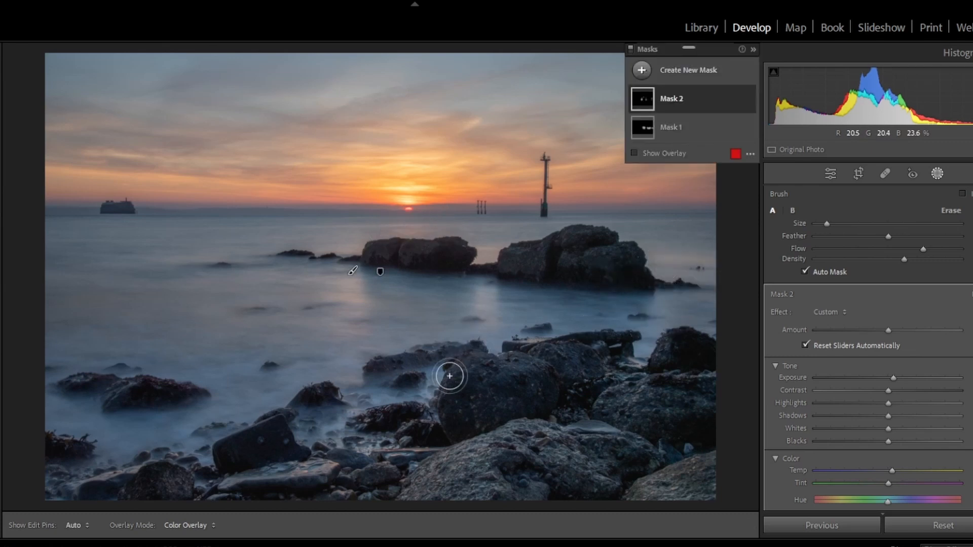
Step: Extend the warm brightening mask over the foreground rocks and around the small distant rocks, using a smaller brush
mouse_move(446, 376)
mouse_down()
mouse_move(307, 441)
mouse_move(349, 404)
mouse_up()
scroll(332, 408, down, 1)
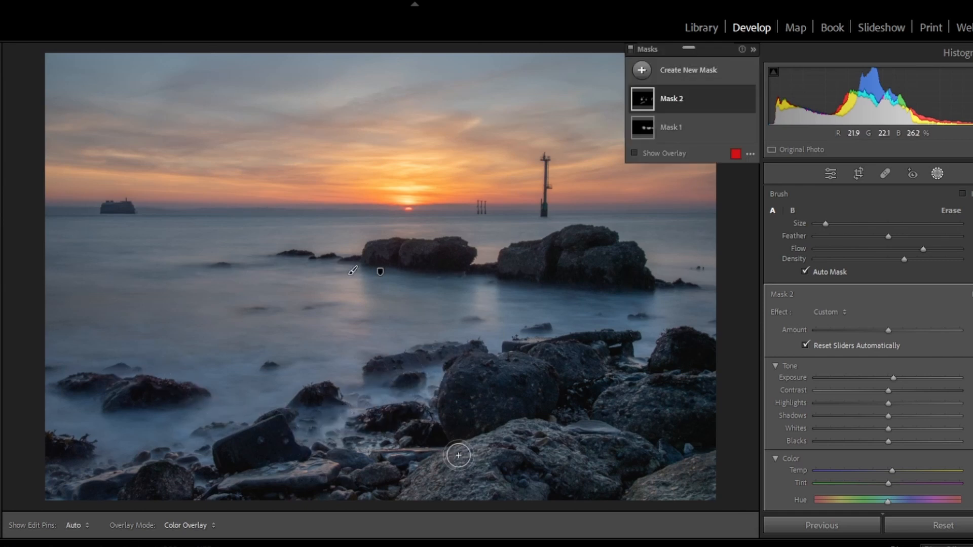
mouse_move(430, 474)
mouse_down()
mouse_move(489, 446)
mouse_move(476, 460)
mouse_move(495, 438)
mouse_move(479, 455)
mouse_up()
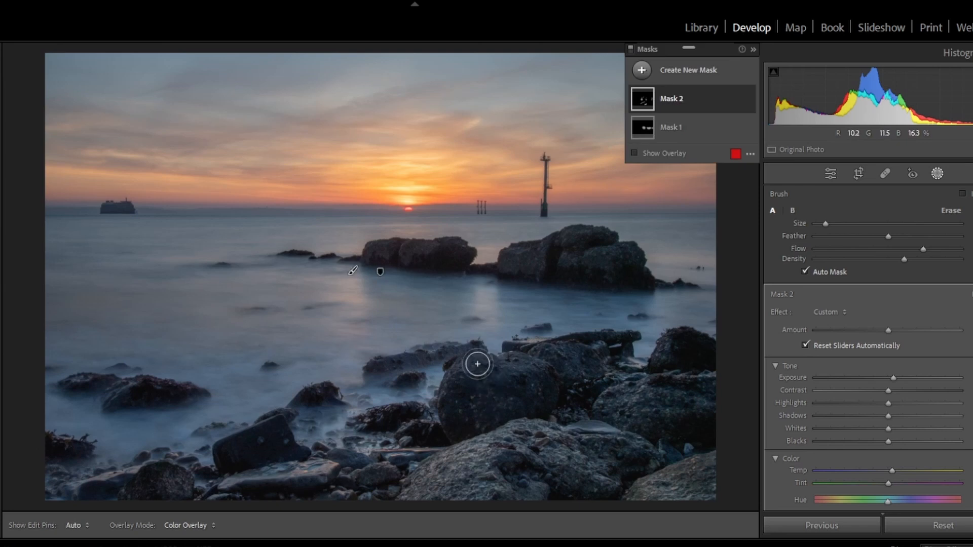
drag(469, 359, 462, 373)
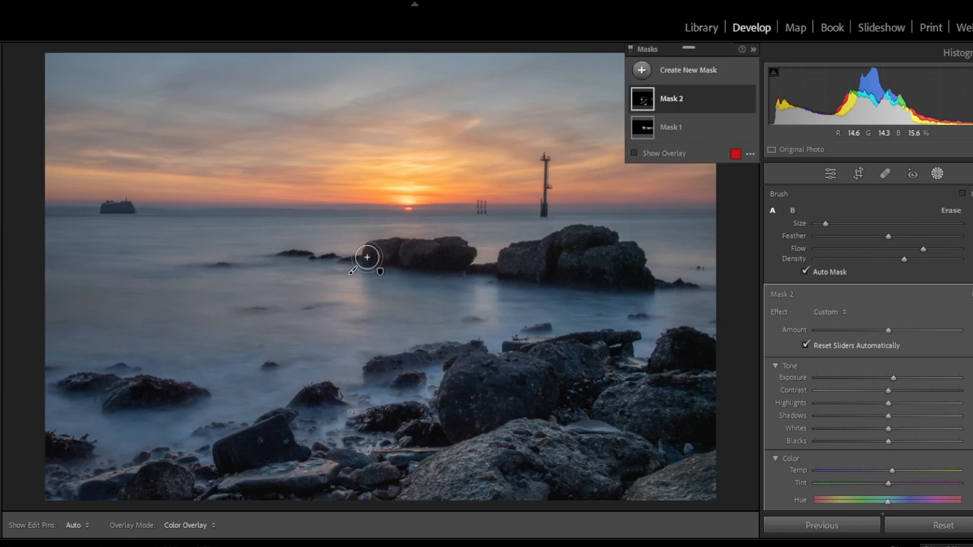
mouse_move(330, 251)
mouse_down()
mouse_move(352, 234)
mouse_move(338, 240)
mouse_up()
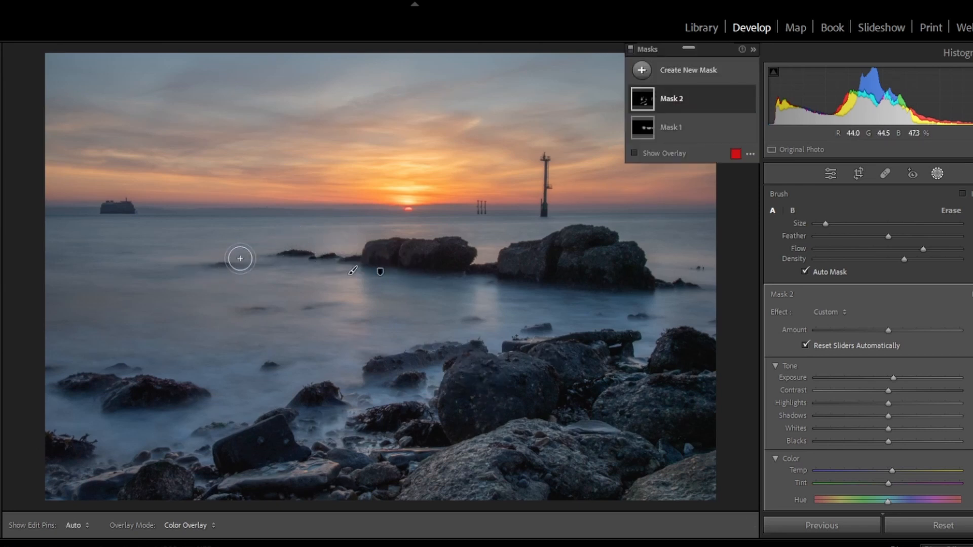
mouse_move(239, 257)
mouse_down()
mouse_move(203, 260)
mouse_move(207, 271)
mouse_up()
click(218, 285)
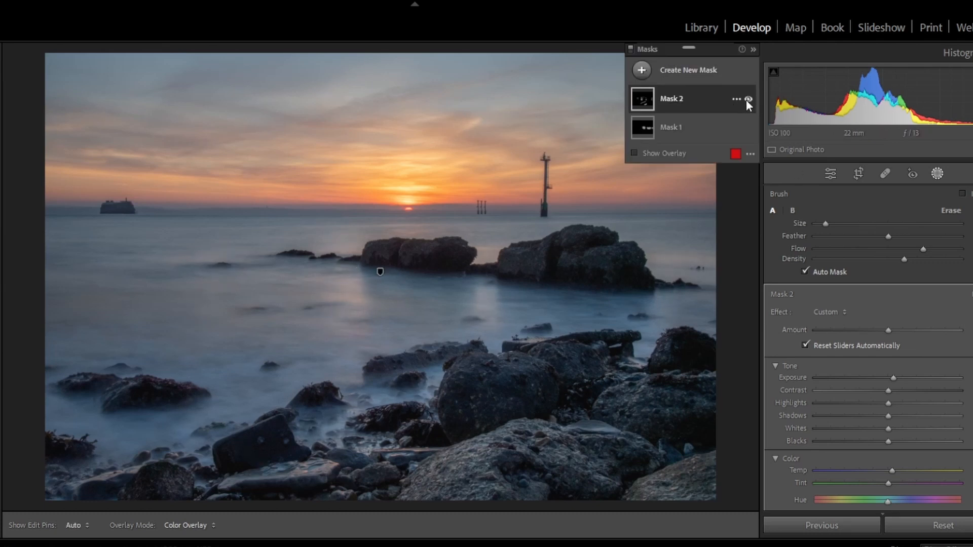
Step: Compare the photo with and without the brightening mask, reduce its amount slightly and finish masking
click(748, 100)
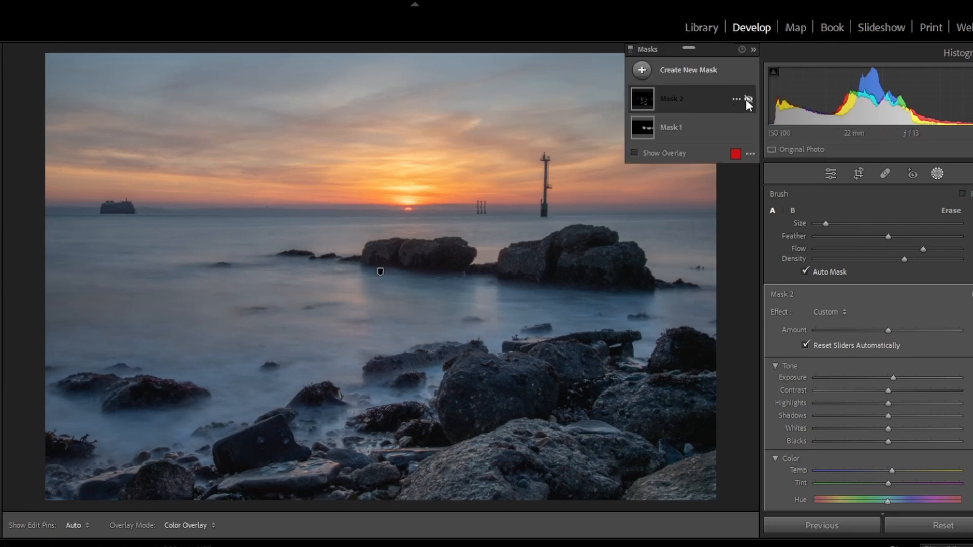
click(748, 100)
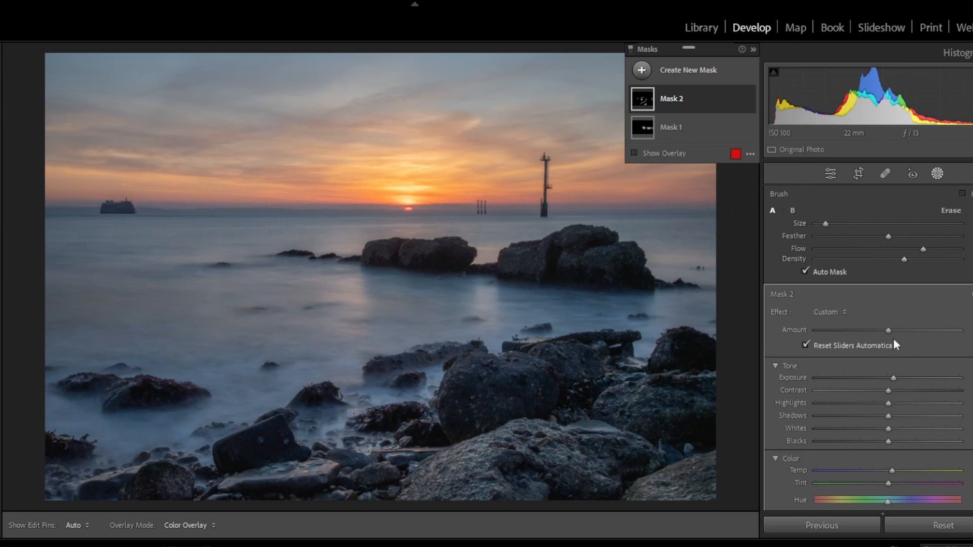
drag(888, 330, 878, 329)
click(937, 174)
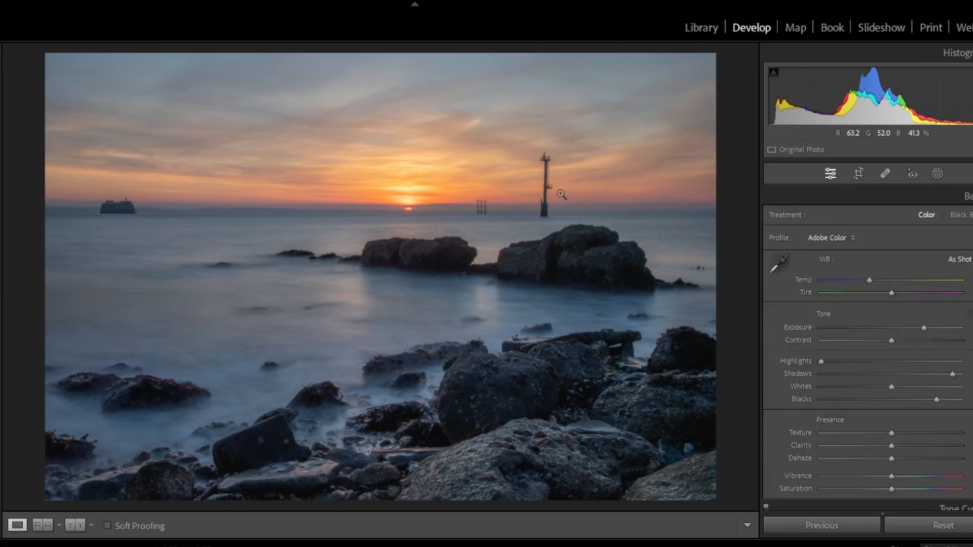
Step: Remove chromatic aberration and enable lens profile corrections, checking the edges of the beacon tower and distant posts
click(543, 199)
drag(558, 196, 469, 243)
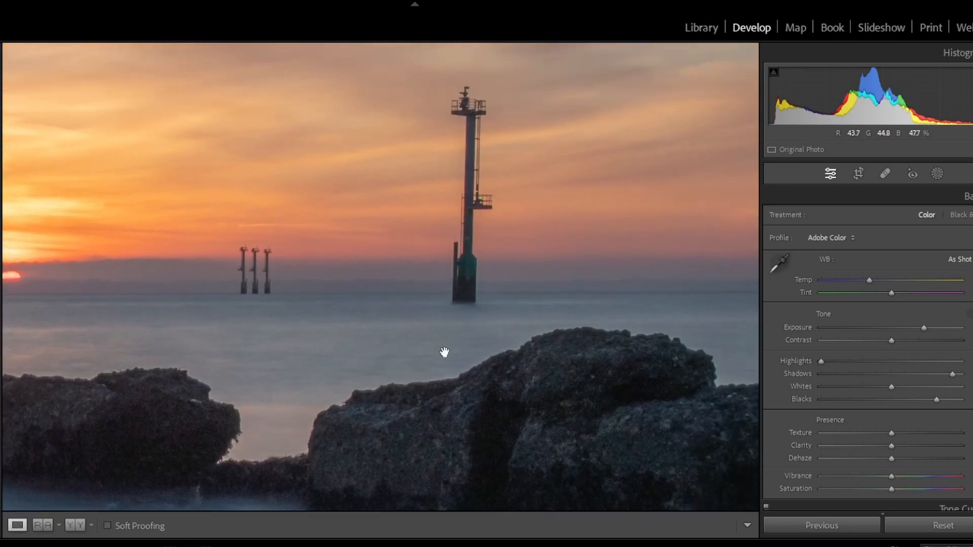
drag(154, 302, 293, 374)
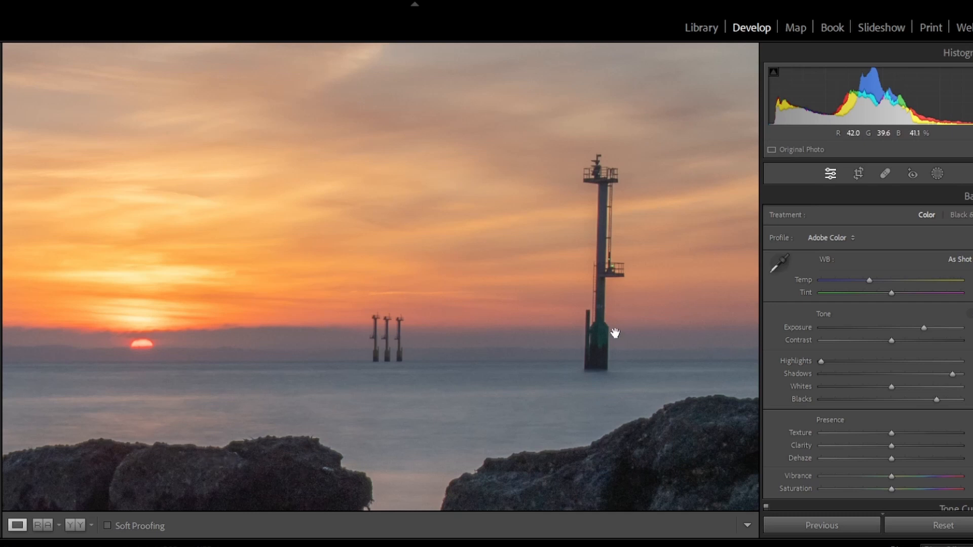
scroll(866, 345, down, 15)
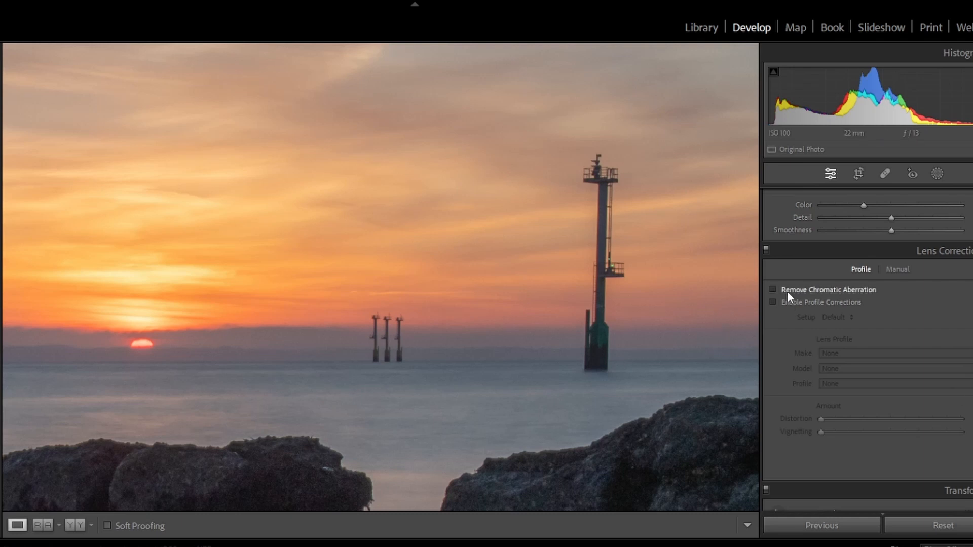
click(773, 290)
click(773, 303)
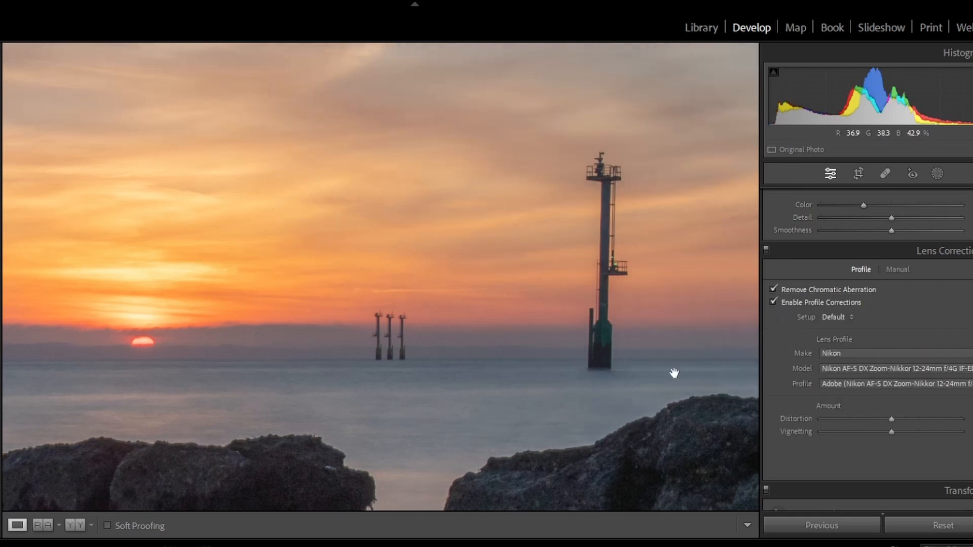
click(381, 380)
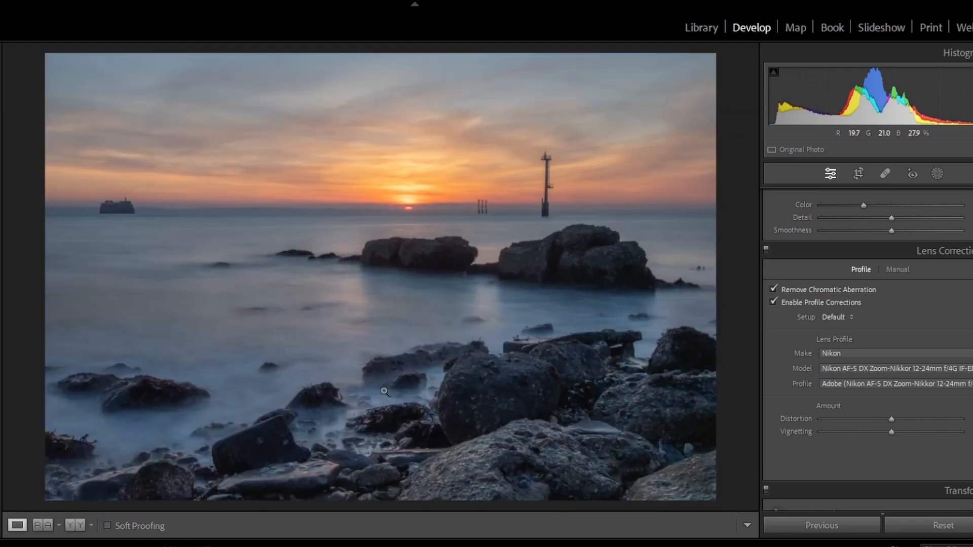
Step: Create a third brush mask with raised texture for the beacon tower and distant posts, without the mask overlay
click(529, 182)
drag(524, 232, 488, 239)
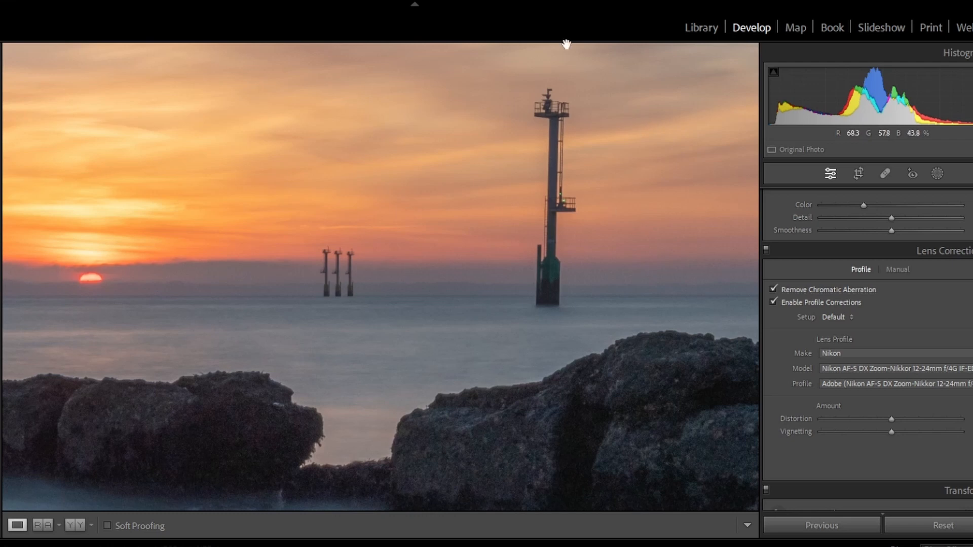
click(936, 174)
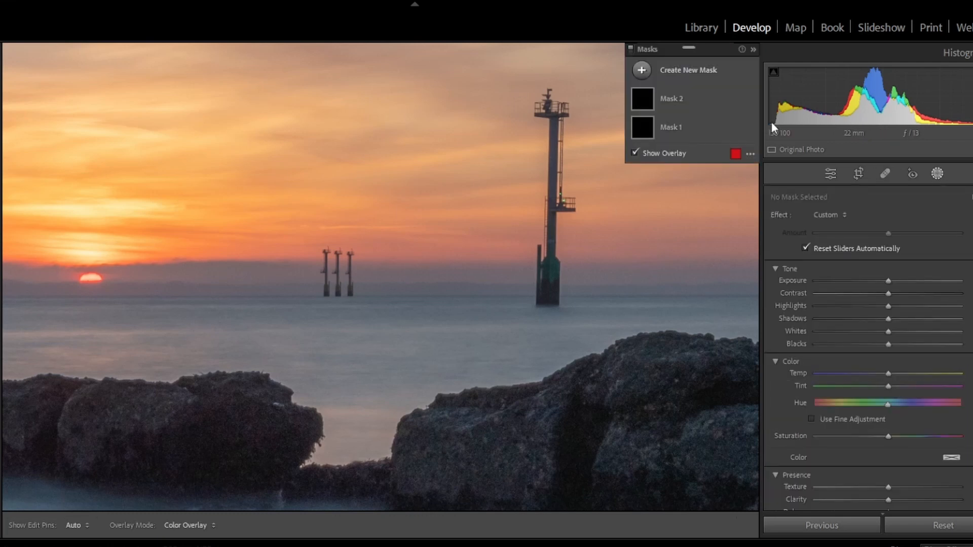
click(688, 73)
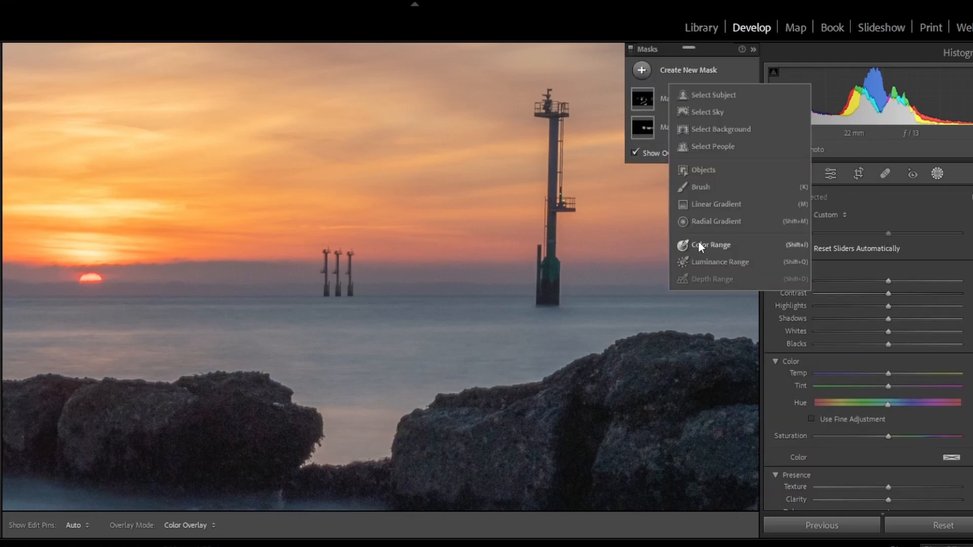
click(699, 194)
scroll(925, 335, down, 5)
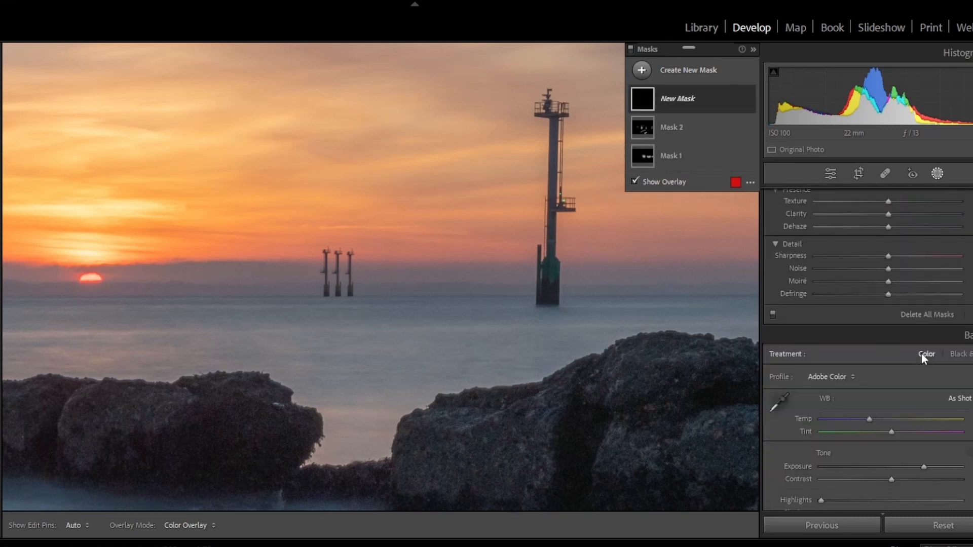
scroll(920, 352, down, 5)
scroll(920, 353, up, 7)
scroll(924, 352, down, 4)
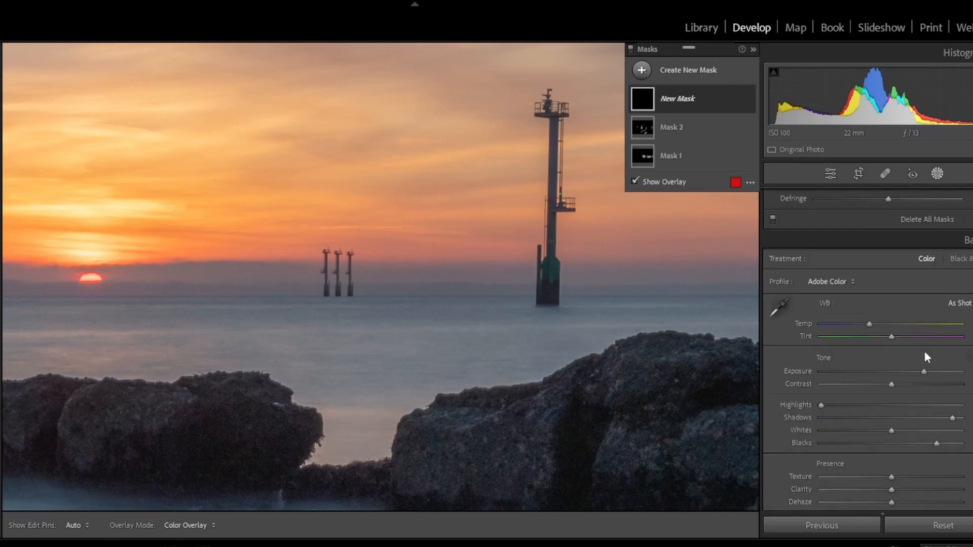
scroll(920, 369, up, 5)
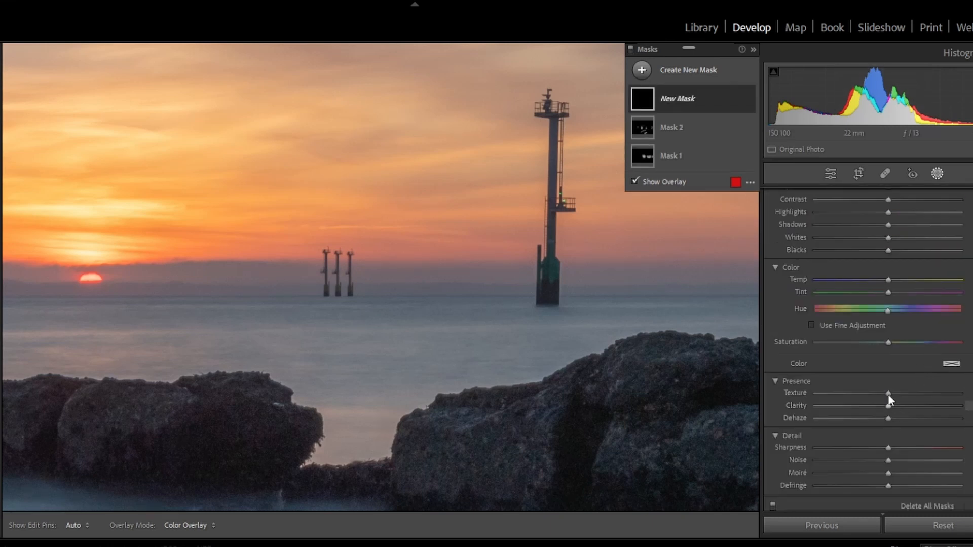
key(o)
click(921, 397)
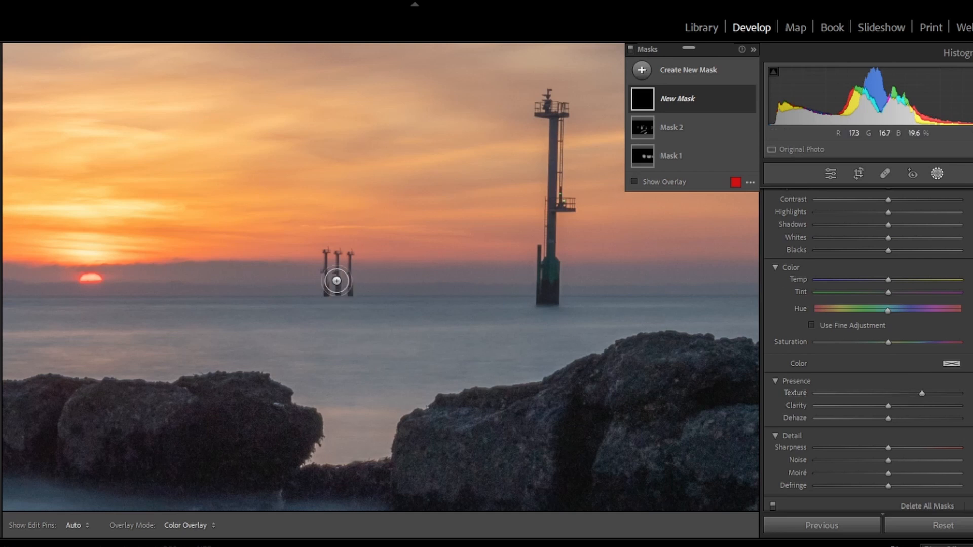
Step: Paint the texture mask over the three distant posts and the beacon tower, with edit pins hidden, and finish masking
key(h)
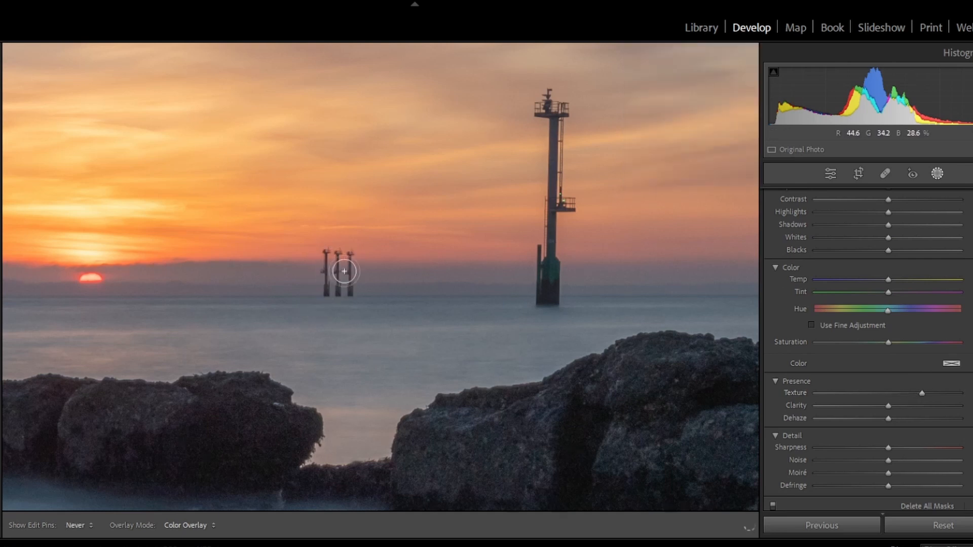
mouse_move(349, 291)
mouse_down()
mouse_move(327, 259)
mouse_move(321, 295)
mouse_up()
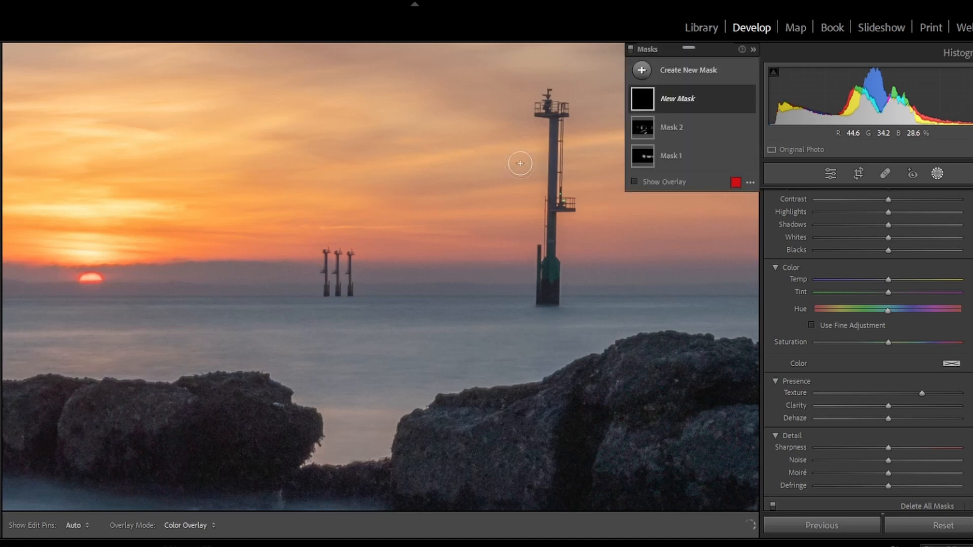
mouse_move(555, 114)
mouse_down()
mouse_move(557, 145)
mouse_move(563, 127)
mouse_move(551, 220)
mouse_move(565, 185)
mouse_move(571, 206)
mouse_move(555, 243)
mouse_move(557, 291)
mouse_move(542, 261)
mouse_move(538, 289)
mouse_move(556, 122)
mouse_move(519, 100)
mouse_move(547, 95)
mouse_move(569, 127)
mouse_up()
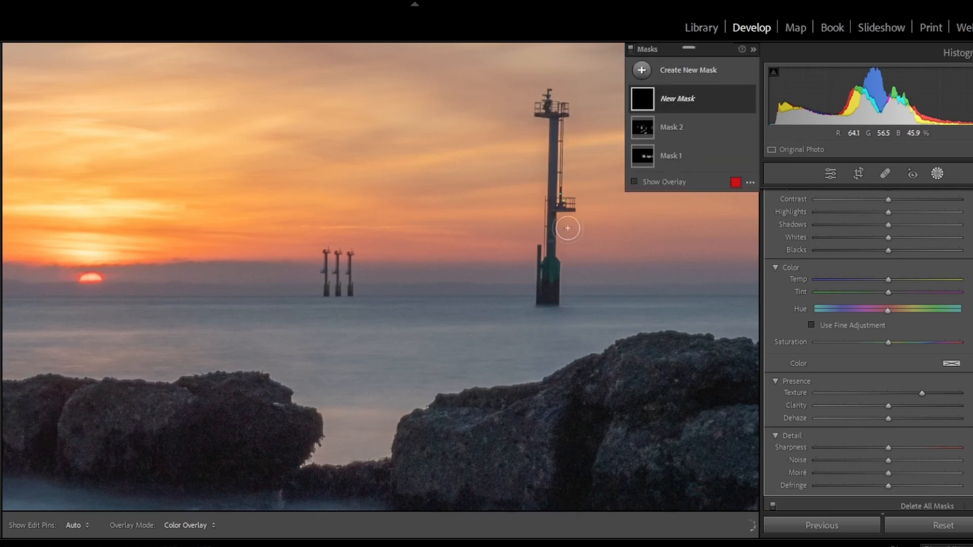
click(937, 173)
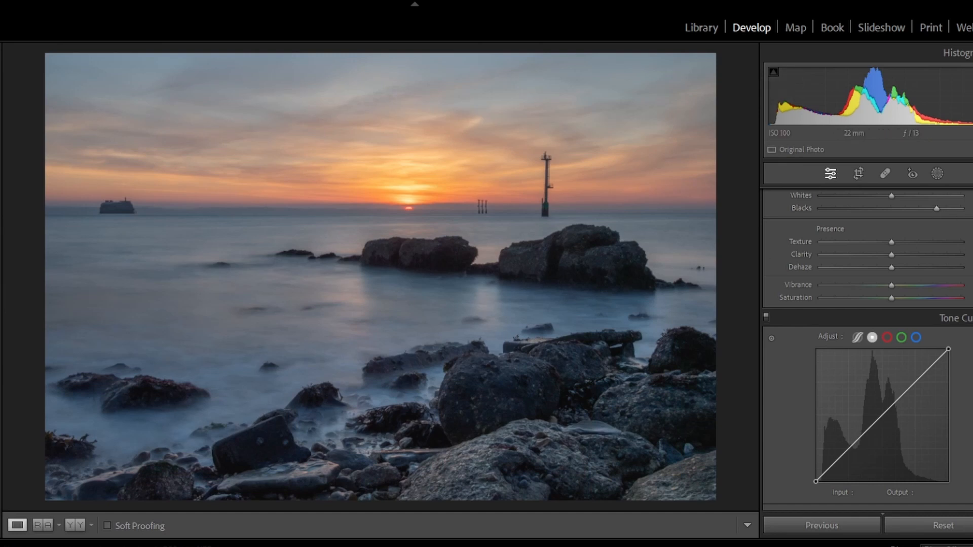
scroll(866, 345, up, 5)
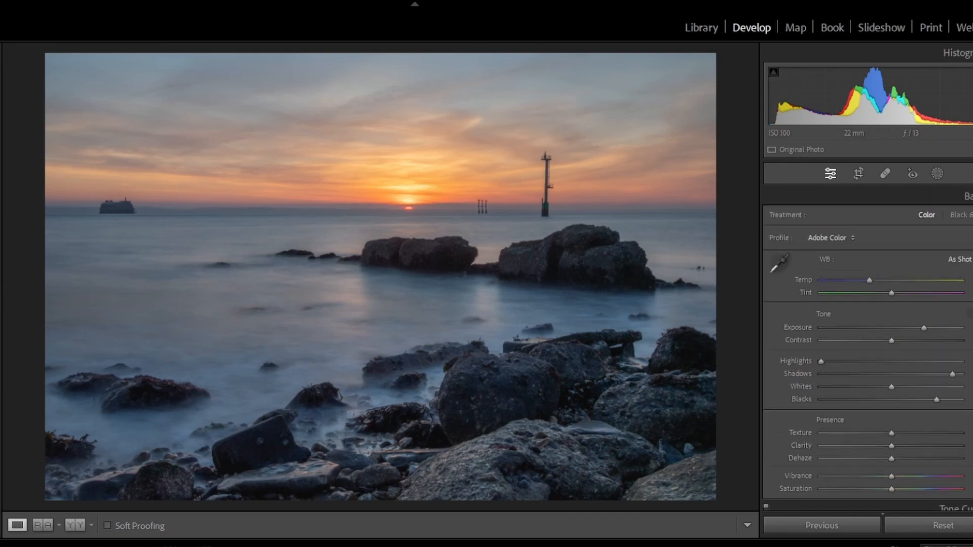
Step: Create a new mask that automatically selects the sky
click(937, 173)
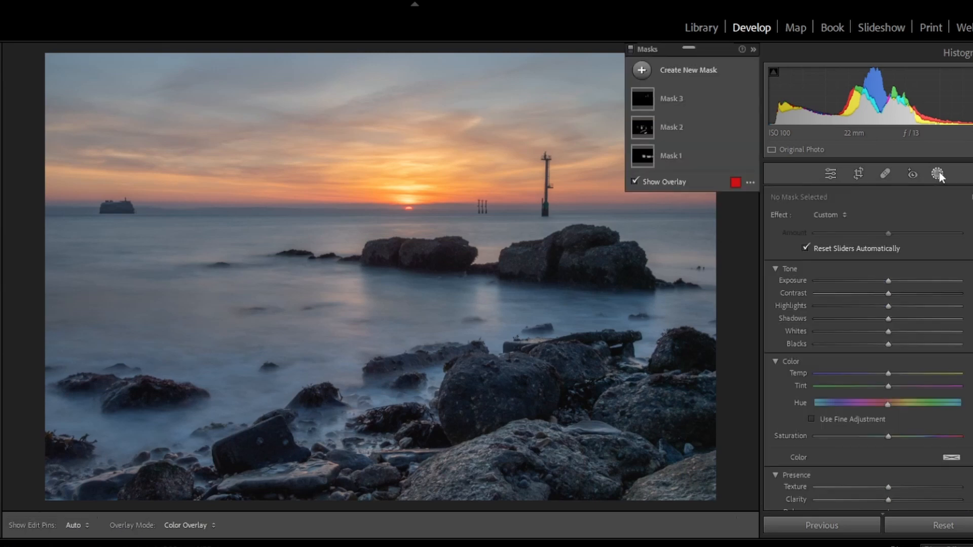
click(692, 76)
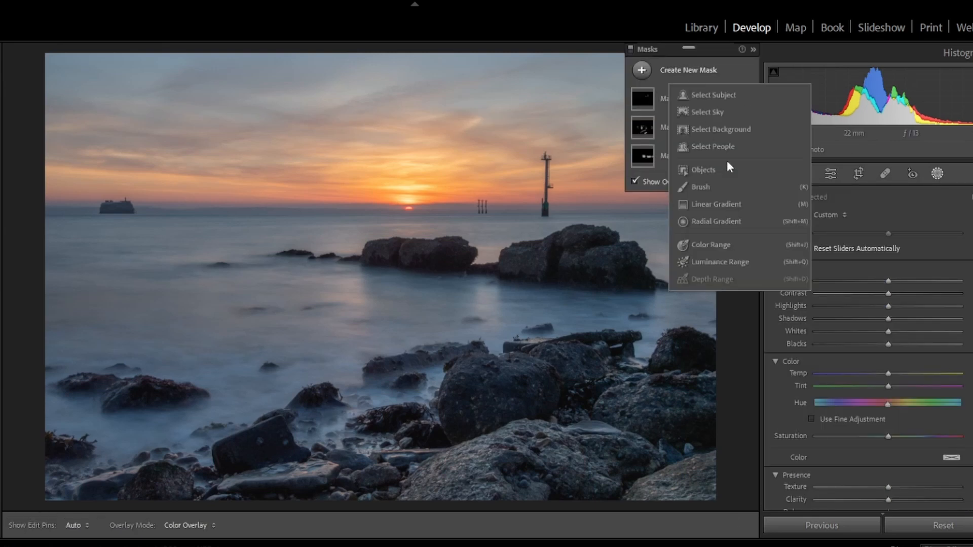
click(709, 112)
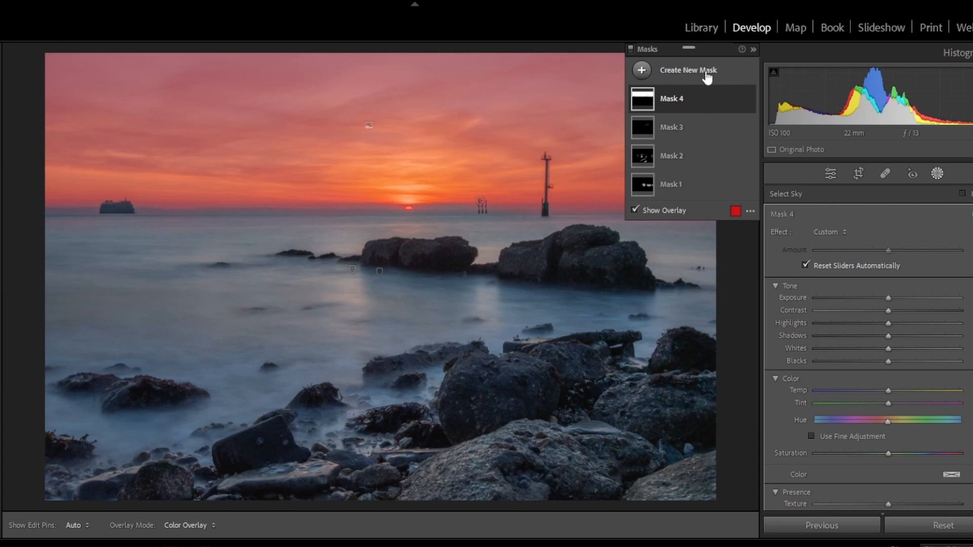
click(753, 49)
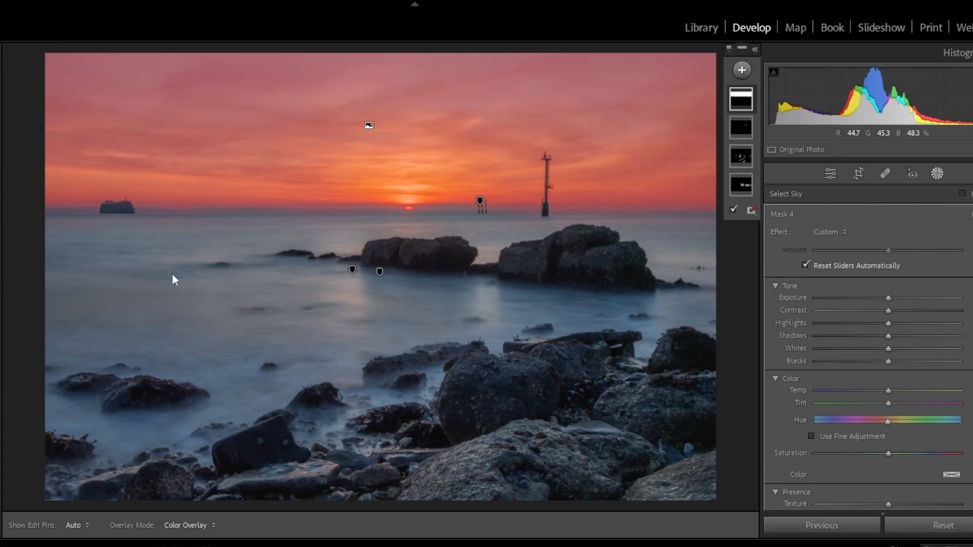
click(1, 284)
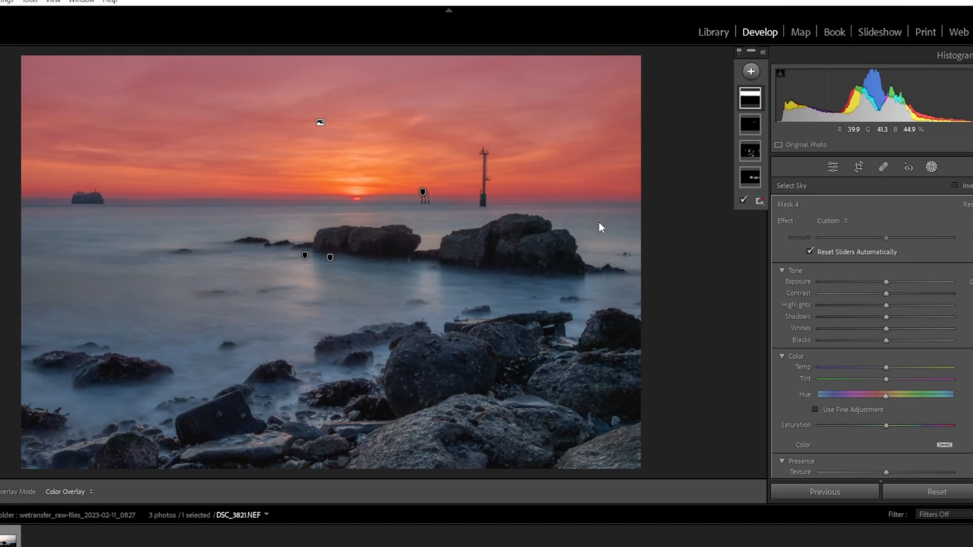
Step: Intersect the sky mask with a linear gradient placed across the horizon, adjusting its position and angle
mouse_move(754, 104)
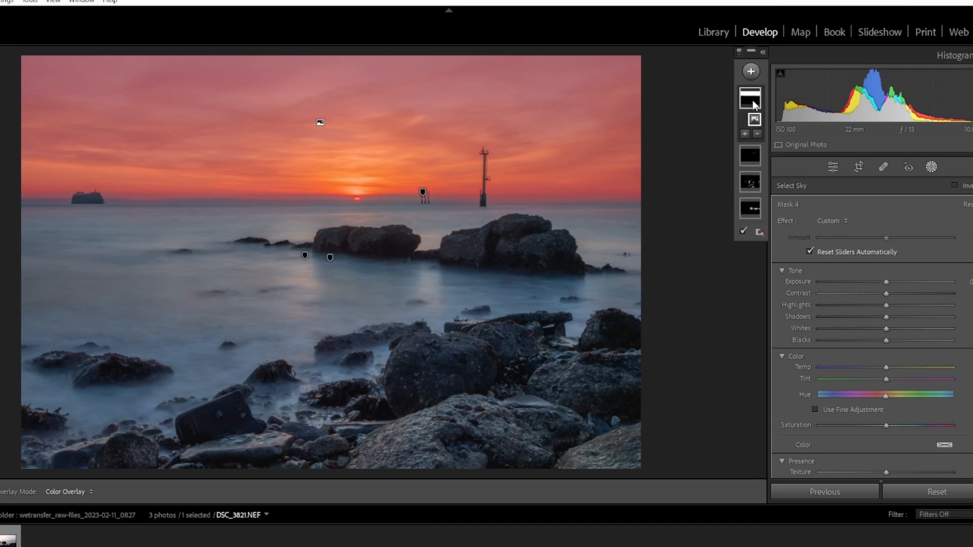
click(763, 52)
click(761, 54)
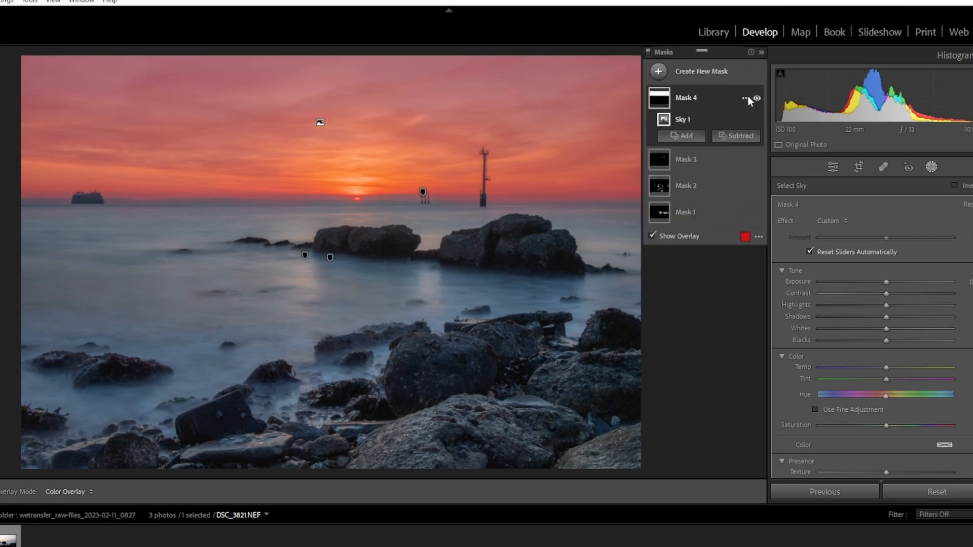
click(745, 98)
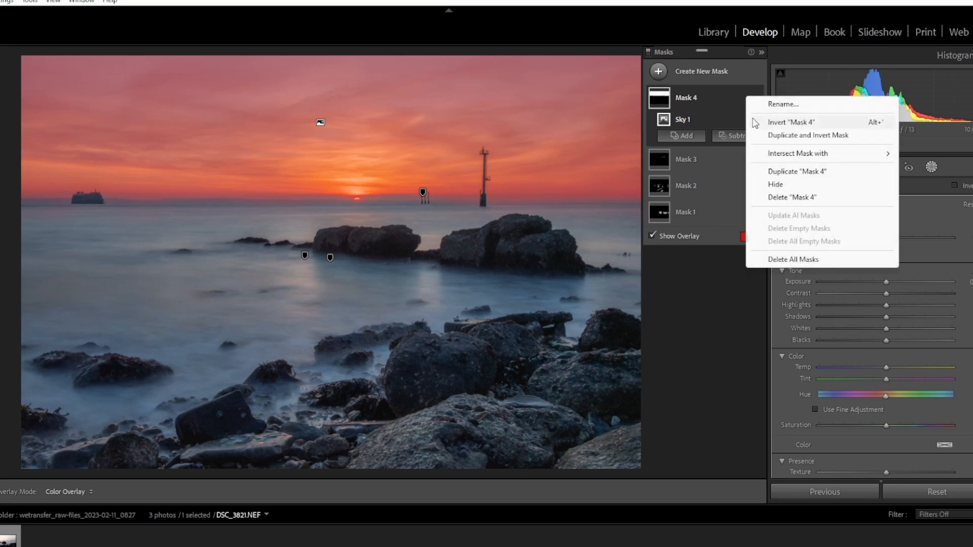
mouse_move(780, 163)
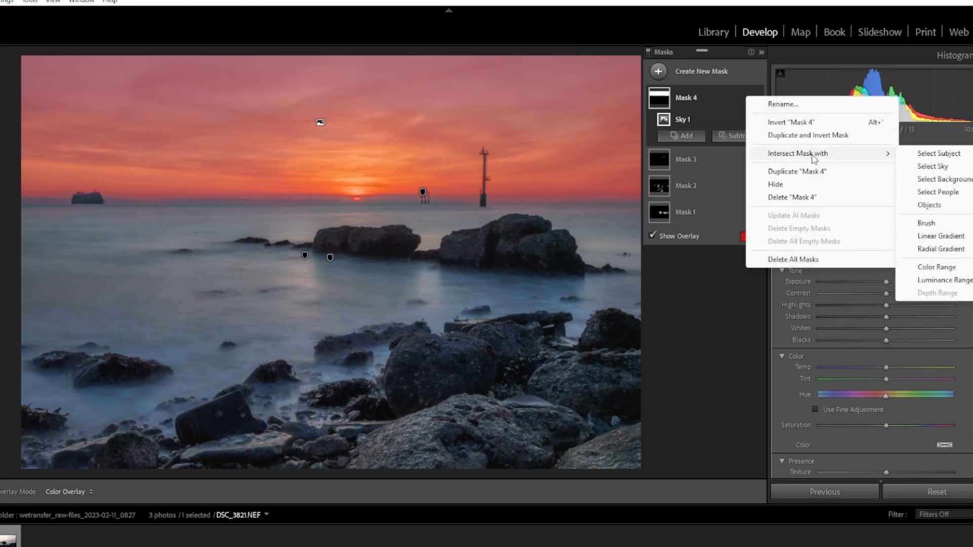
click(942, 237)
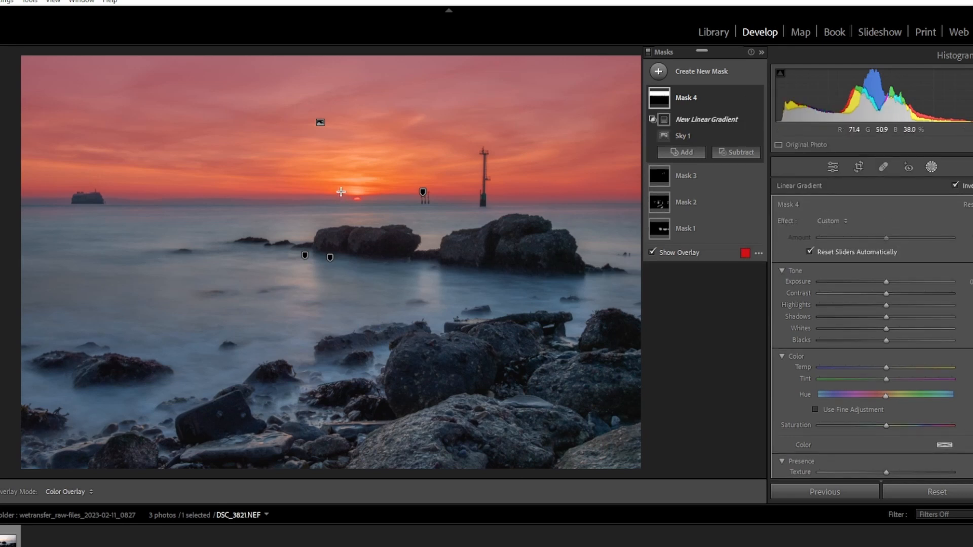
drag(340, 190, 343, 266)
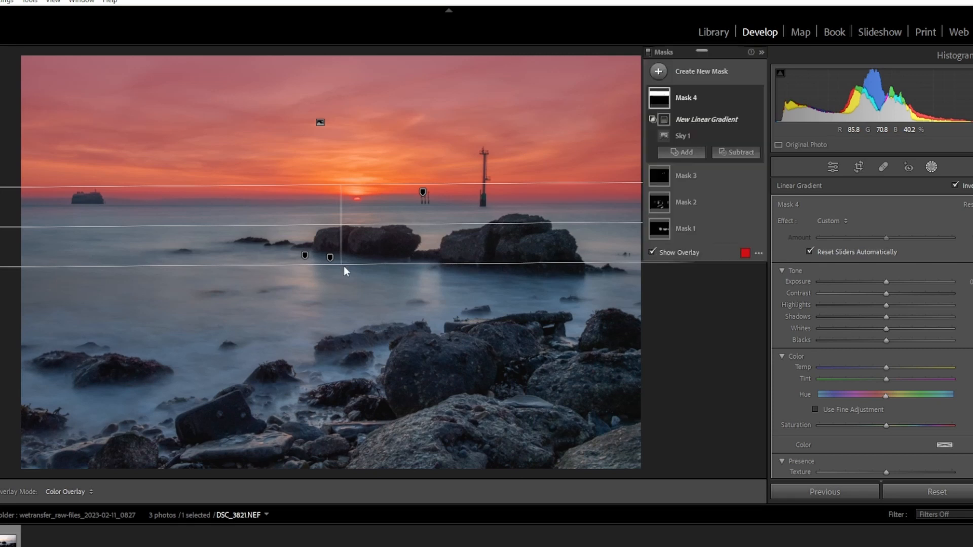
drag(341, 223, 343, 210)
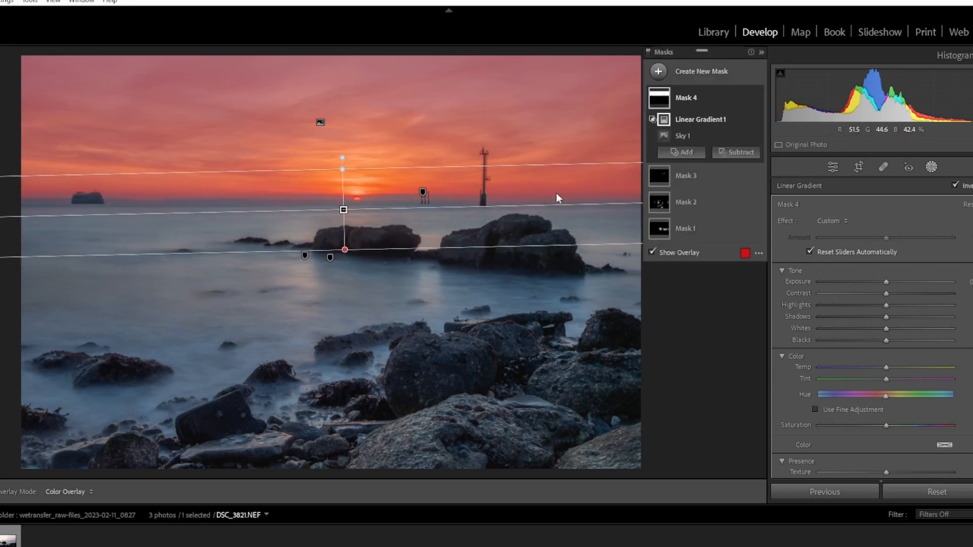
drag(558, 201, 560, 205)
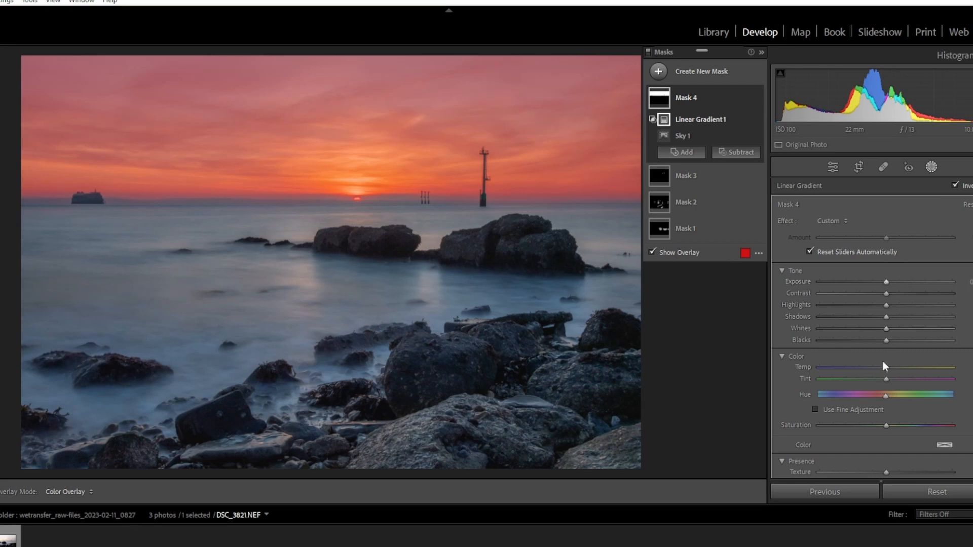
Step: Give the masked sky slightly more dehaze, a warmer temperature and slightly lower exposure
scroll(878, 418, down, 3)
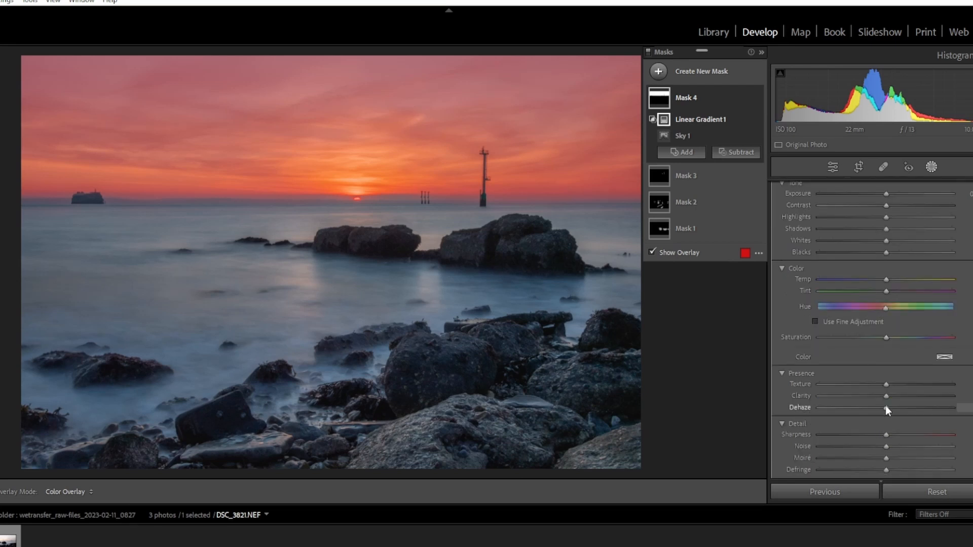
drag(886, 407, 895, 409)
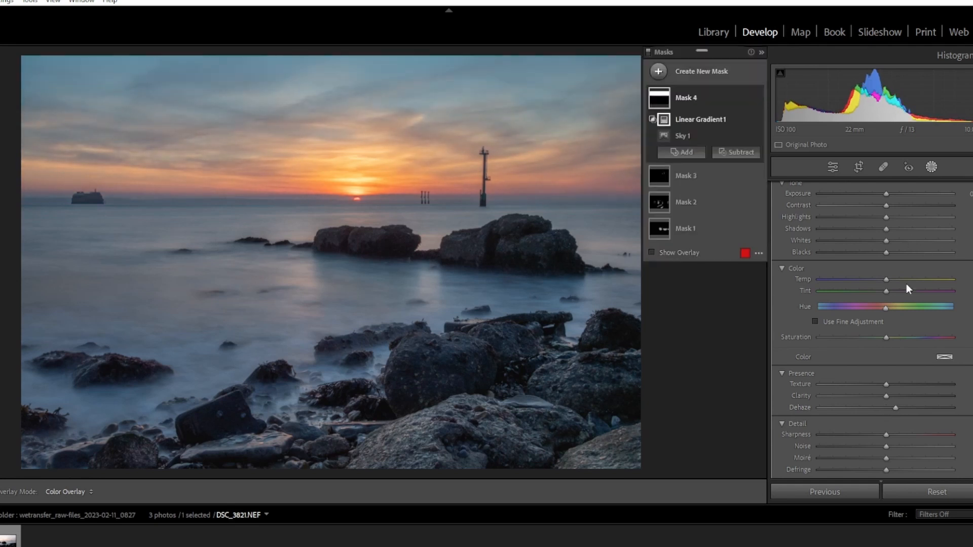
drag(883, 278, 897, 278)
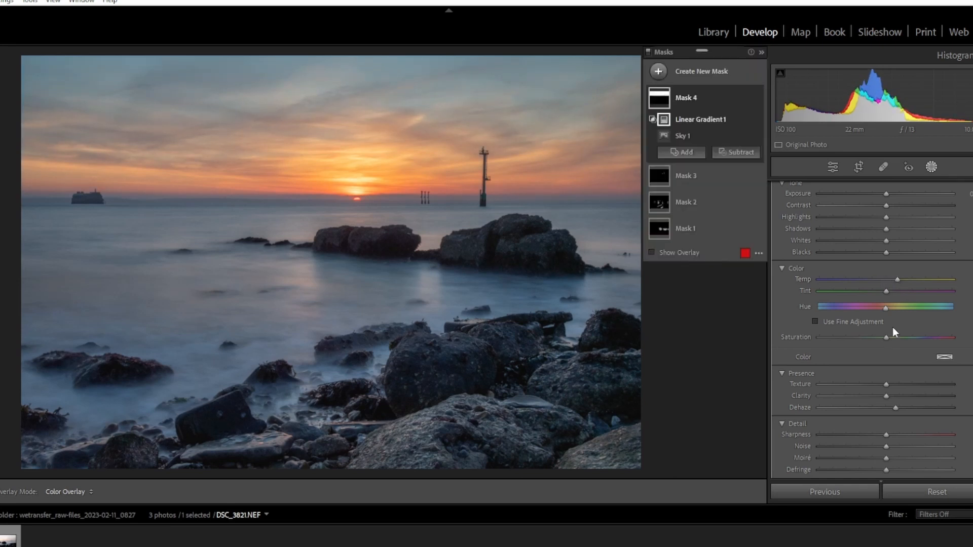
scroll(871, 327, up, 4)
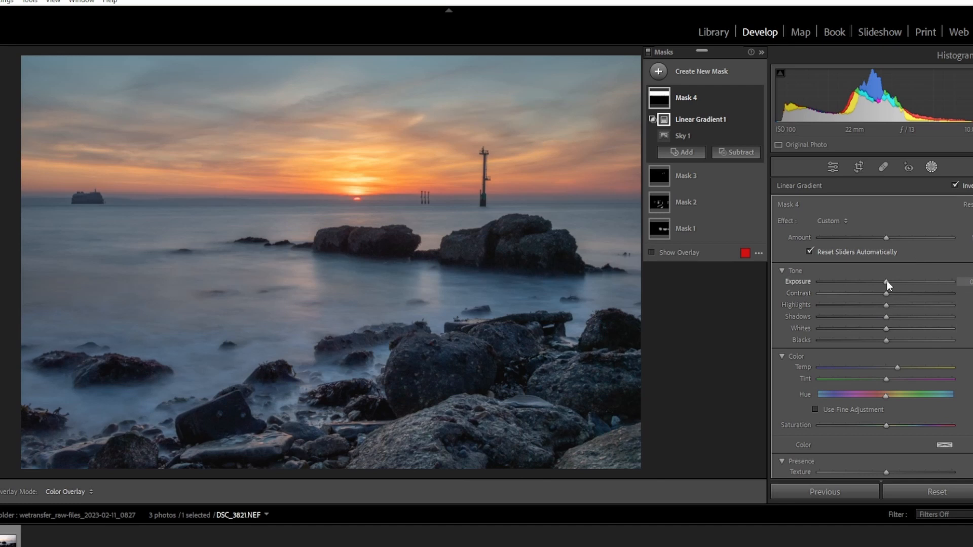
drag(887, 281, 886, 280)
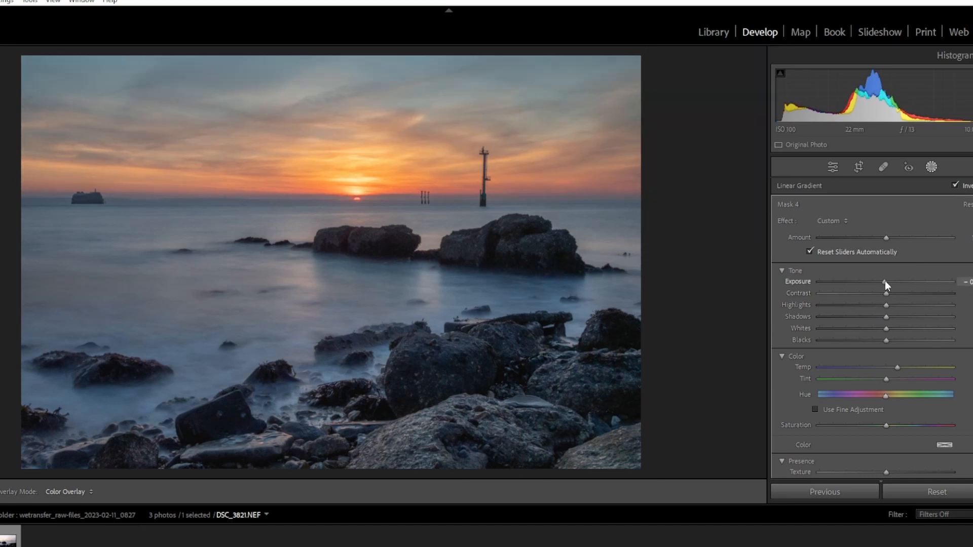
Step: Lower the masked sky's exposure slightly more and create a wide radial gradient mask centred on the setting sun
drag(884, 281, 882, 282)
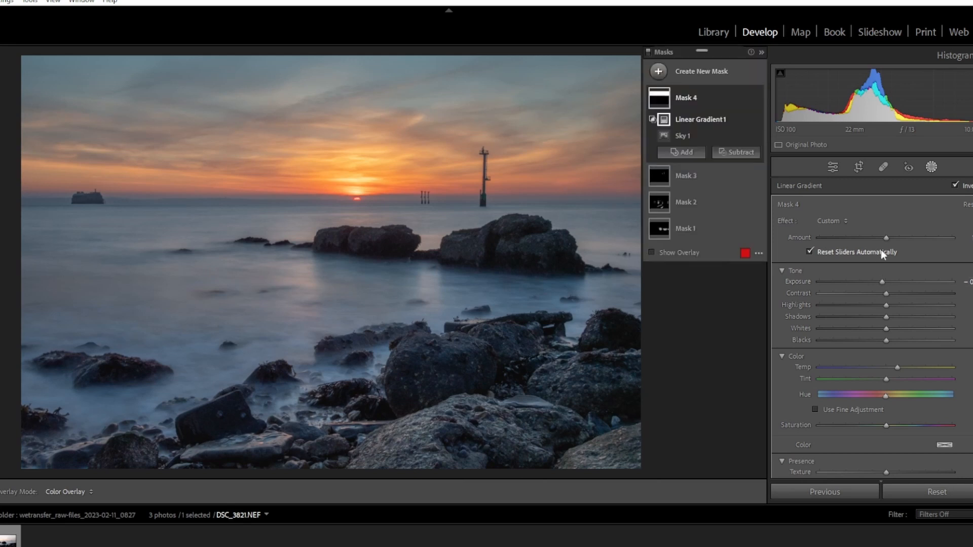
click(682, 72)
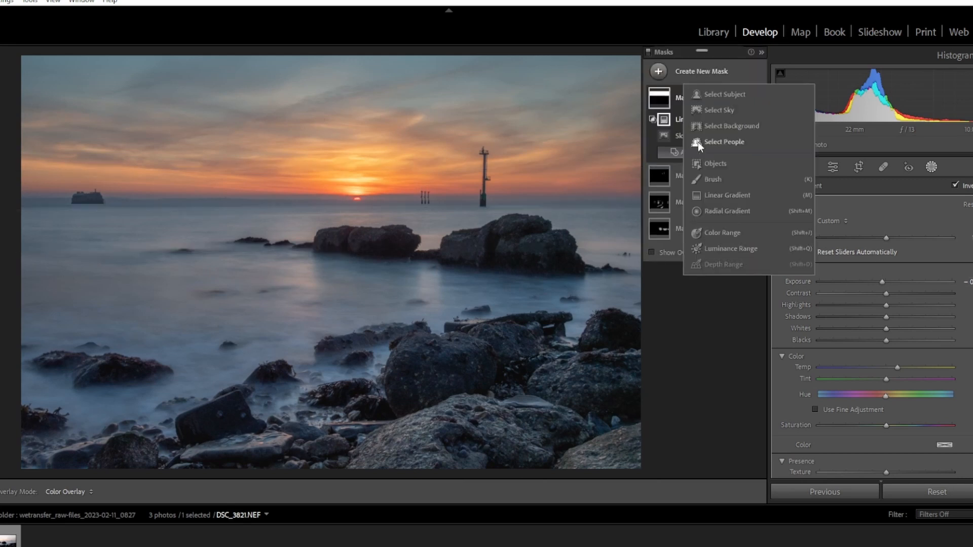
click(727, 211)
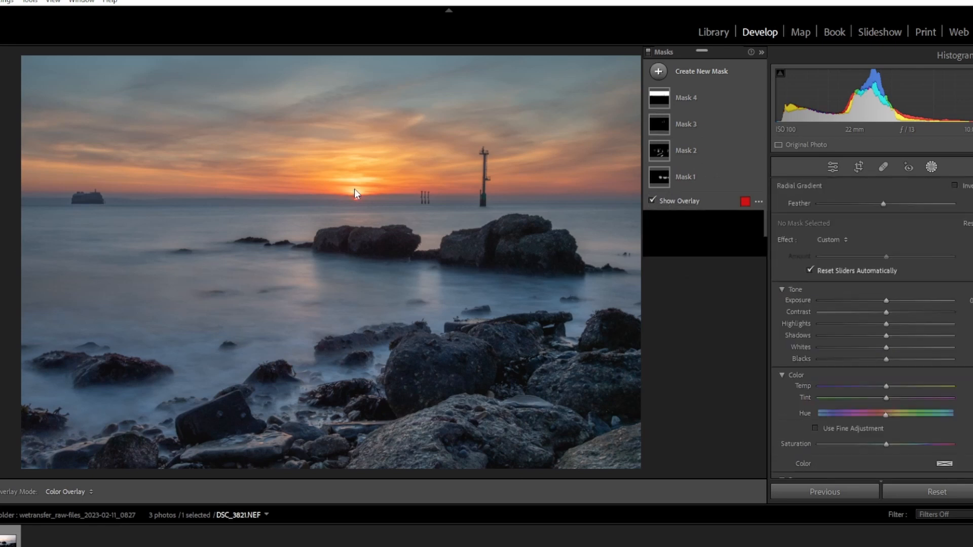
drag(354, 188, 607, 277)
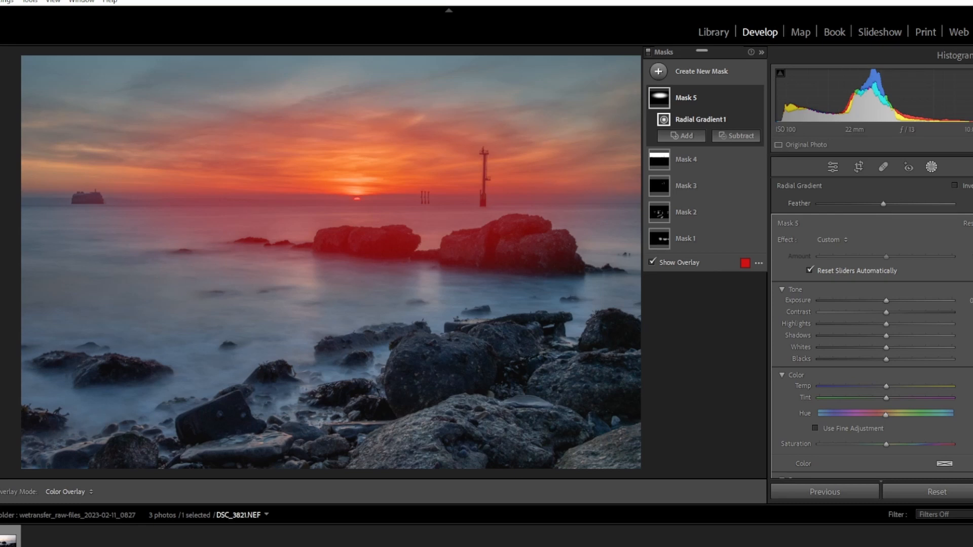
Step: Warm the temperature of the radial mask around the sun and reduce its dehaze slightly
scroll(937, 304, down, 3)
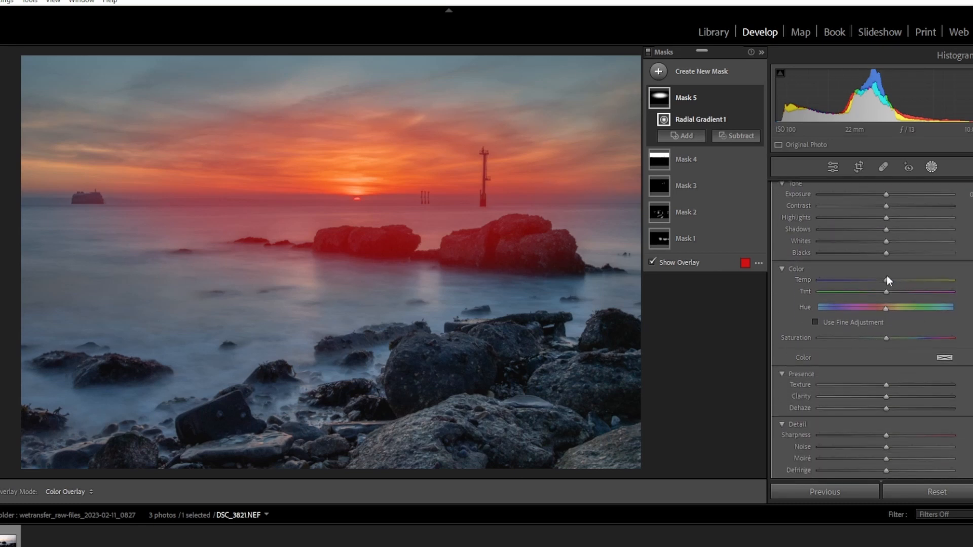
click(888, 281)
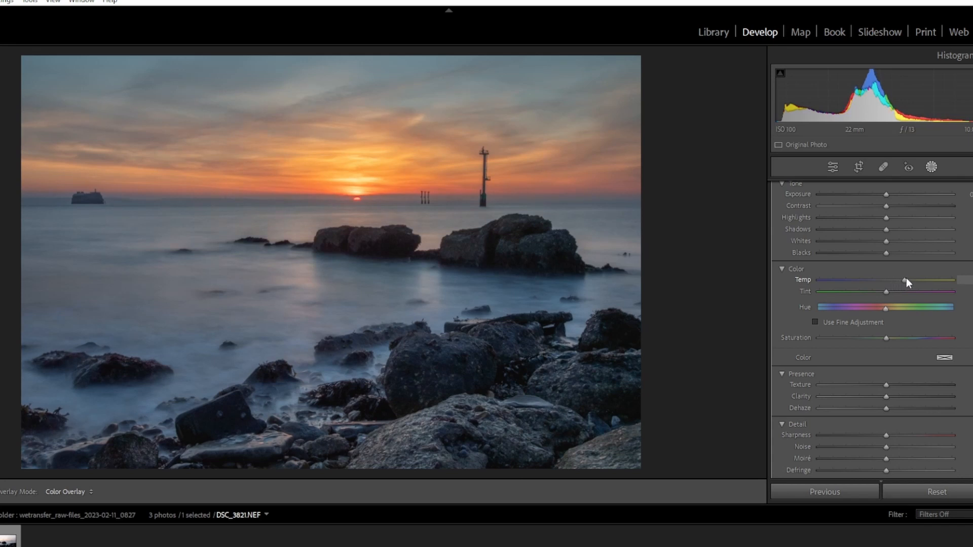
drag(906, 280, 904, 279)
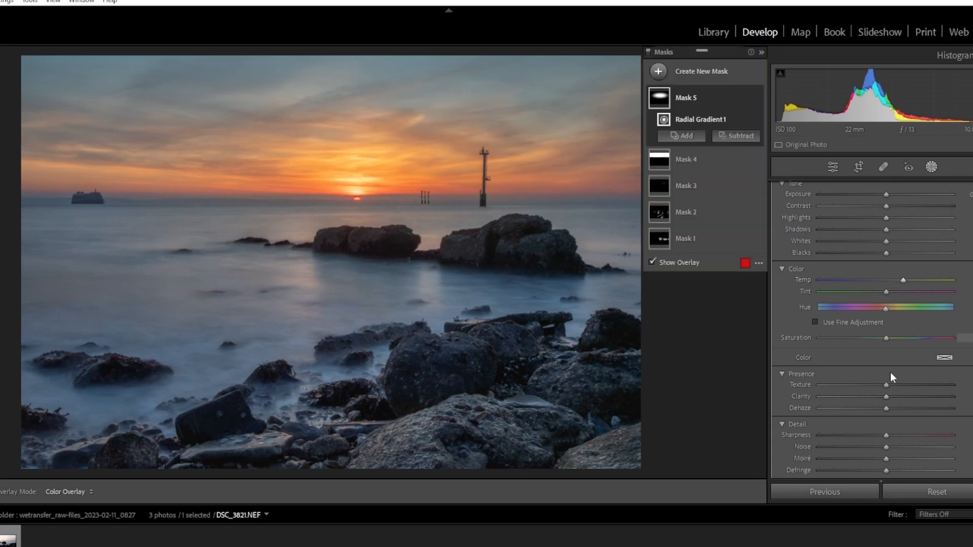
click(886, 409)
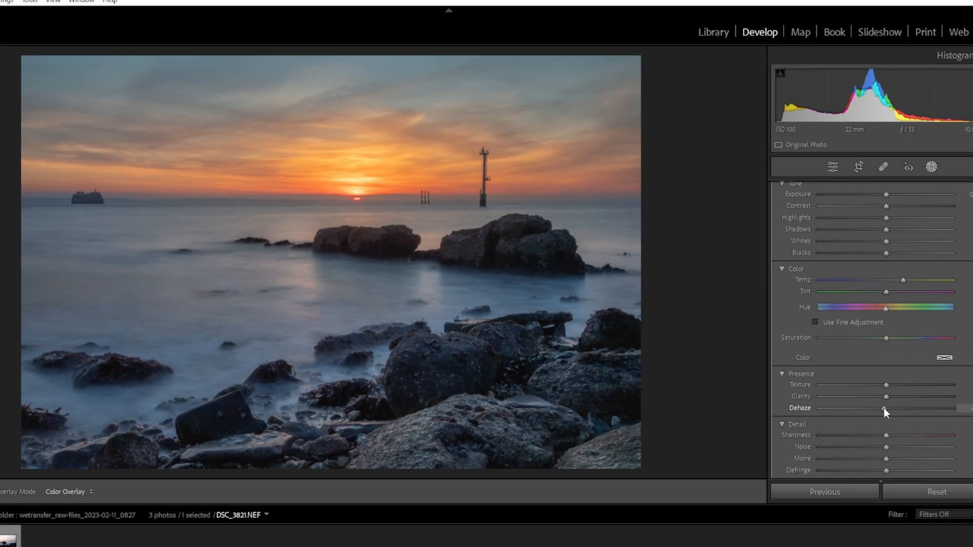
drag(883, 408, 883, 408)
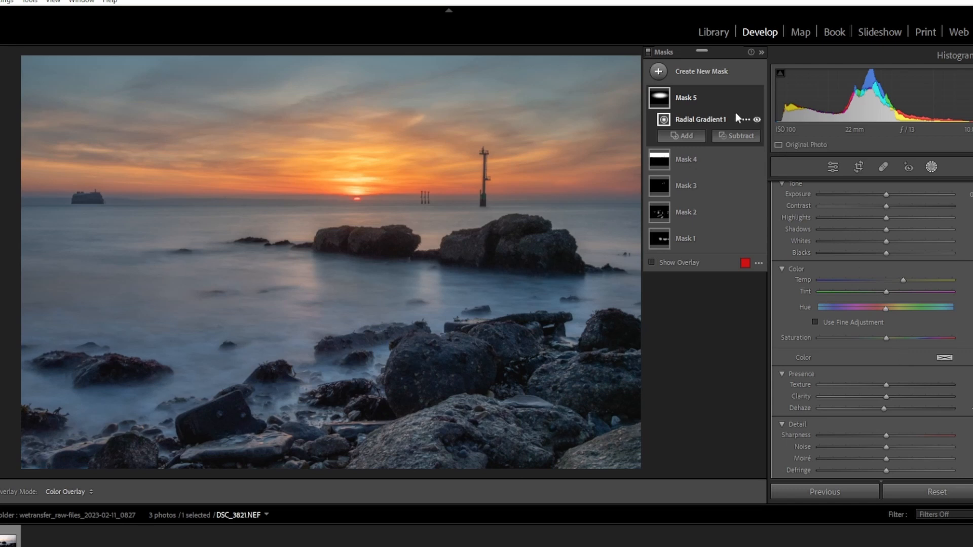
Step: Toggle the radial mask's visibility to compare its effect before and after, leave it enabled and finish masking
click(756, 98)
click(756, 98)
click(756, 98)
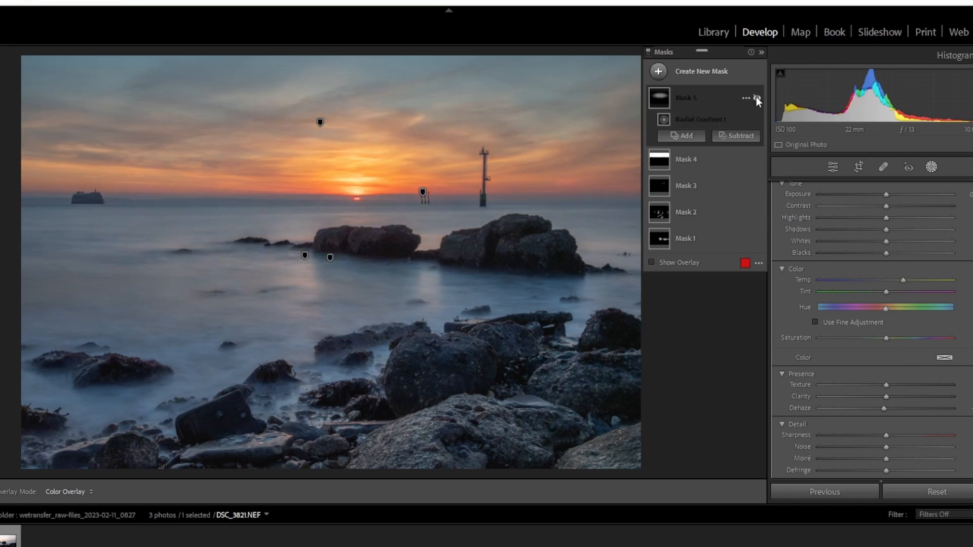
click(756, 98)
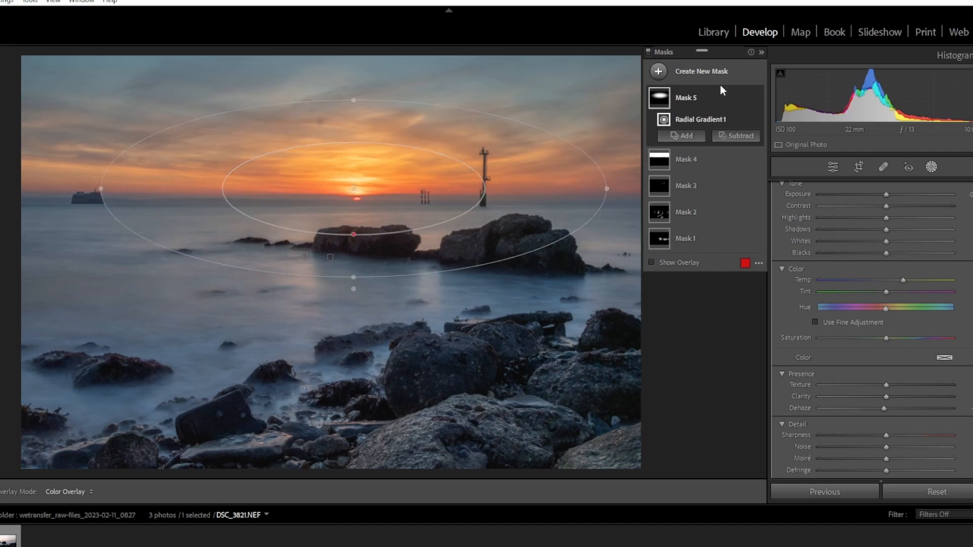
scroll(871, 329, up, 3)
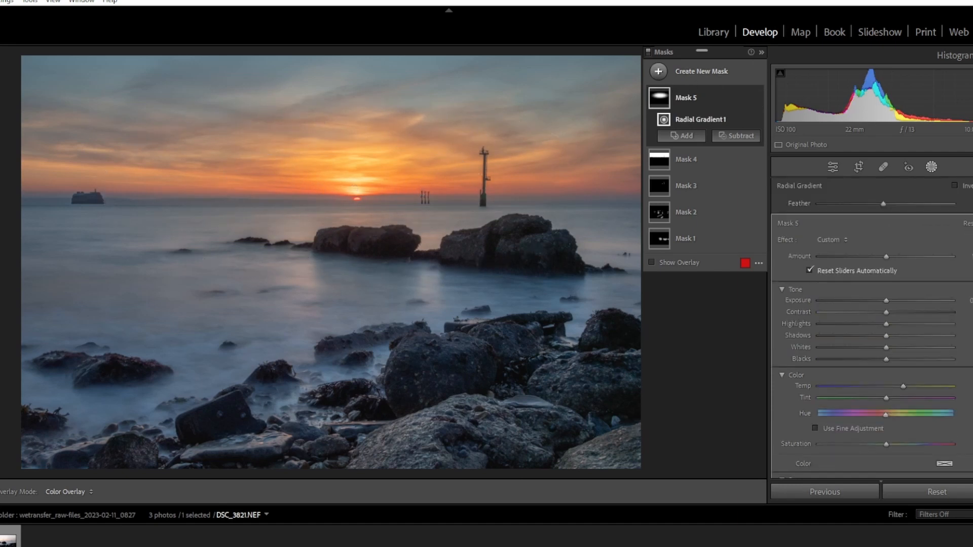
click(934, 167)
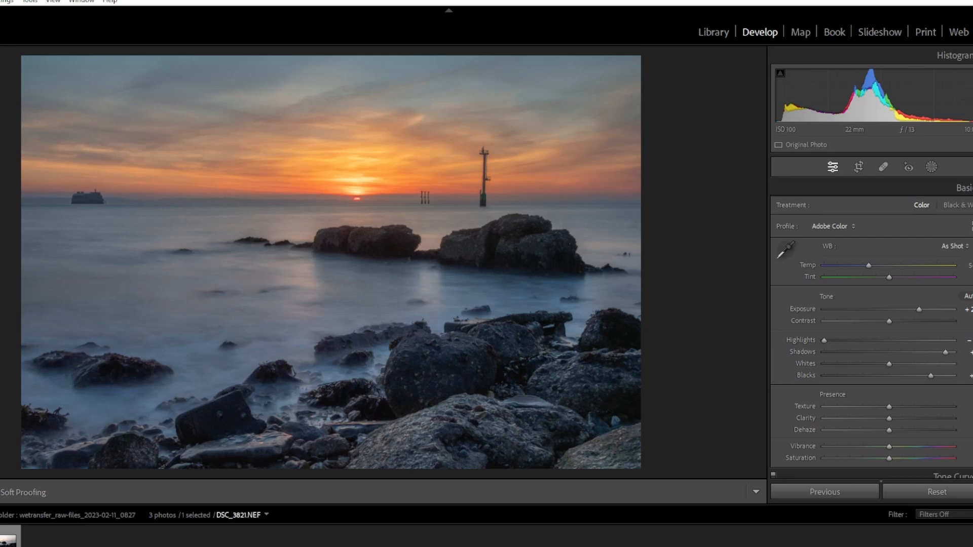
Step: Warm the whole photo's white balance temperature slightly and inspect the distant fort on the horizon close up
scroll(895, 260, down, 3)
scroll(896, 260, up, 3)
drag(871, 265, 880, 265)
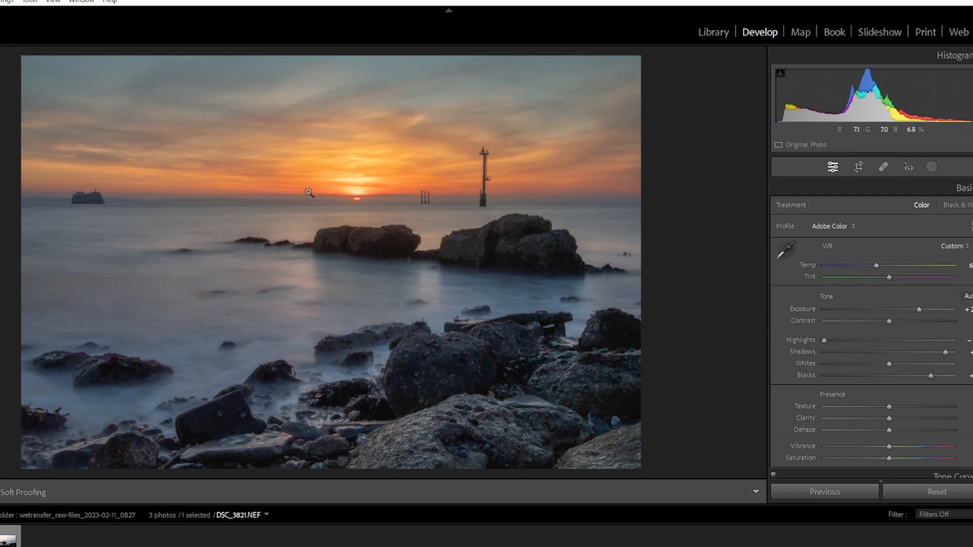
click(92, 200)
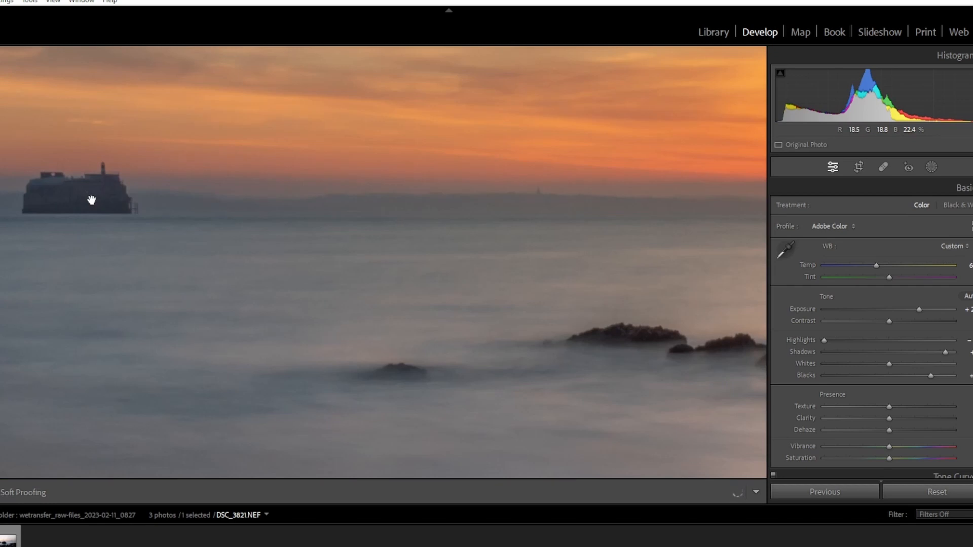
click(91, 201)
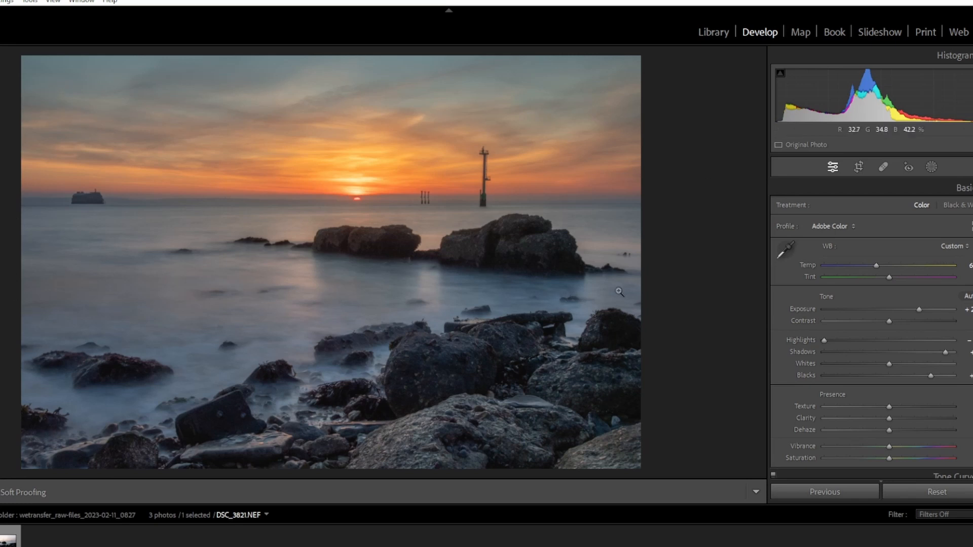
Step: Crop the photo to a 3 x 1 panorama framing the sunset sky, beacon and mid-water rocks, excluding the foreground rocks
click(859, 167)
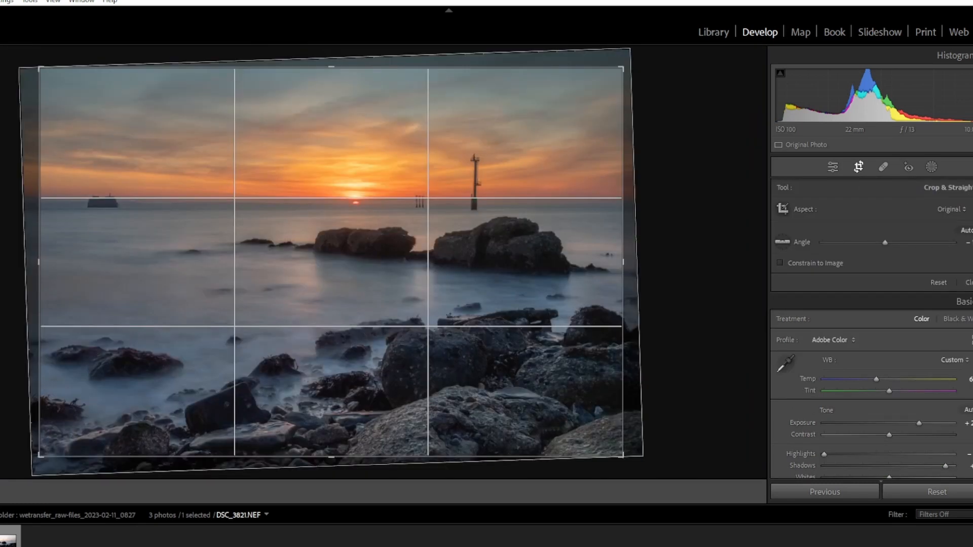
click(953, 210)
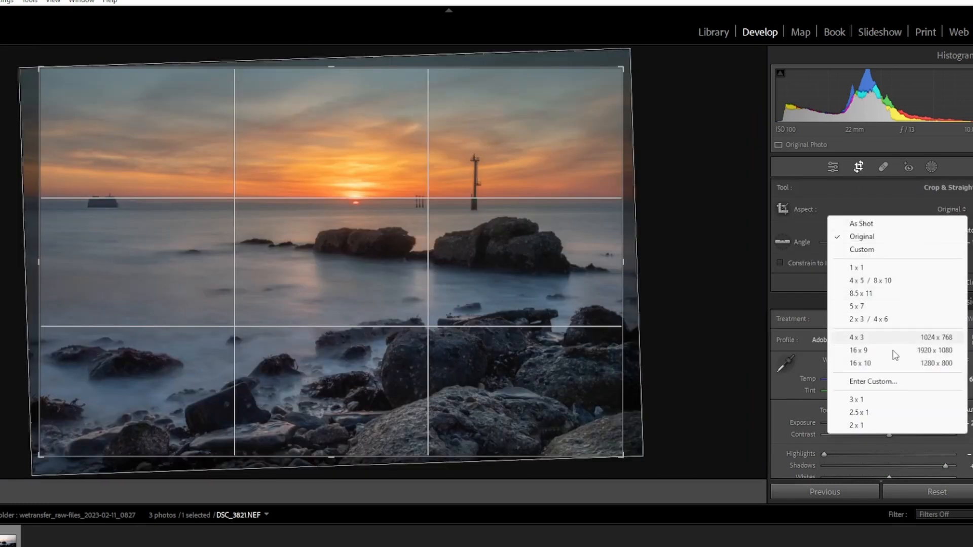
click(857, 399)
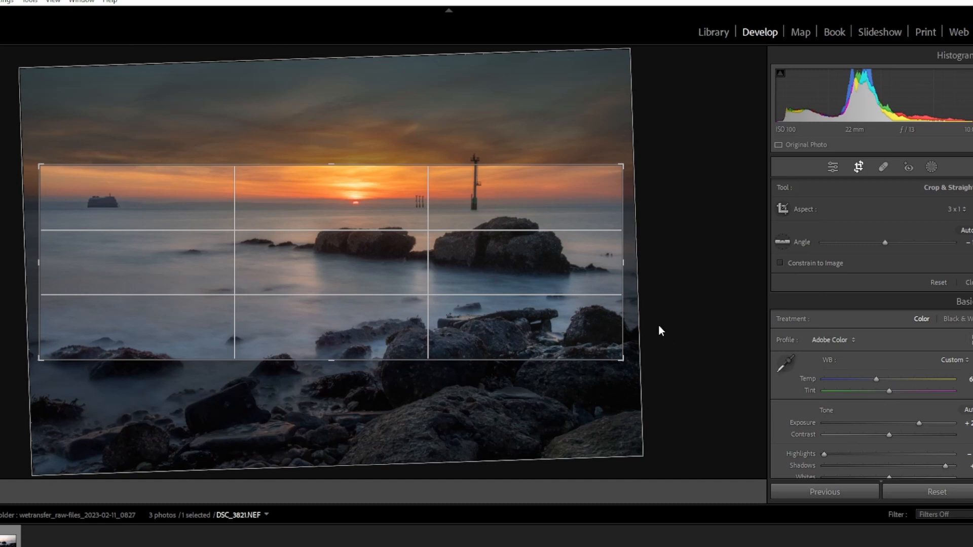
drag(582, 285, 582, 273)
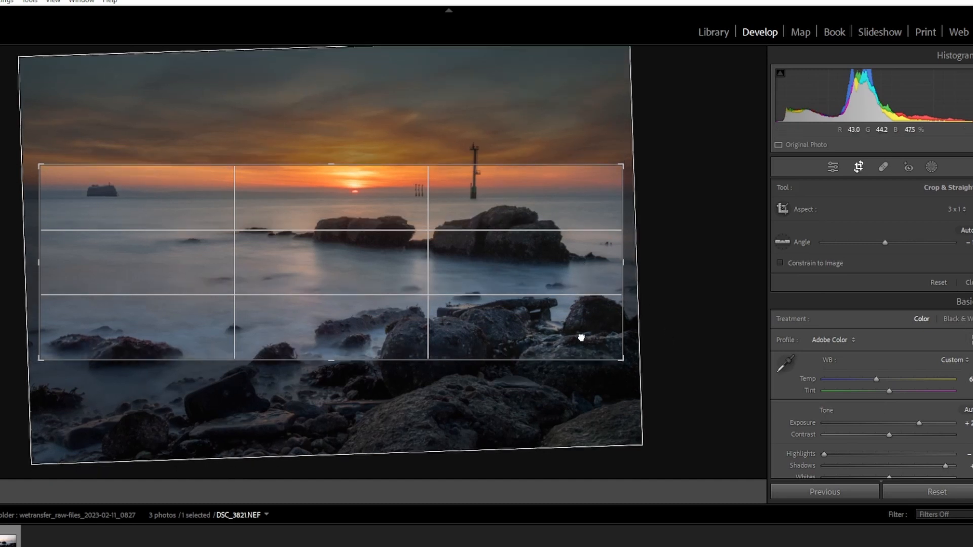
drag(582, 338, 581, 354)
key(Return)
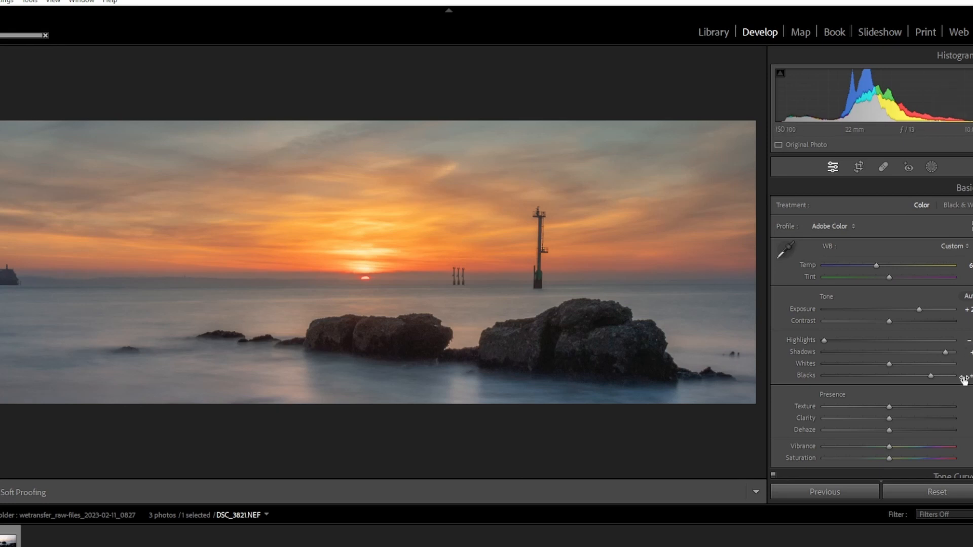
Step: Lower the photo's blacks and export the panorama with the previous export settings, overwriting the existing file
drag(930, 376, 909, 383)
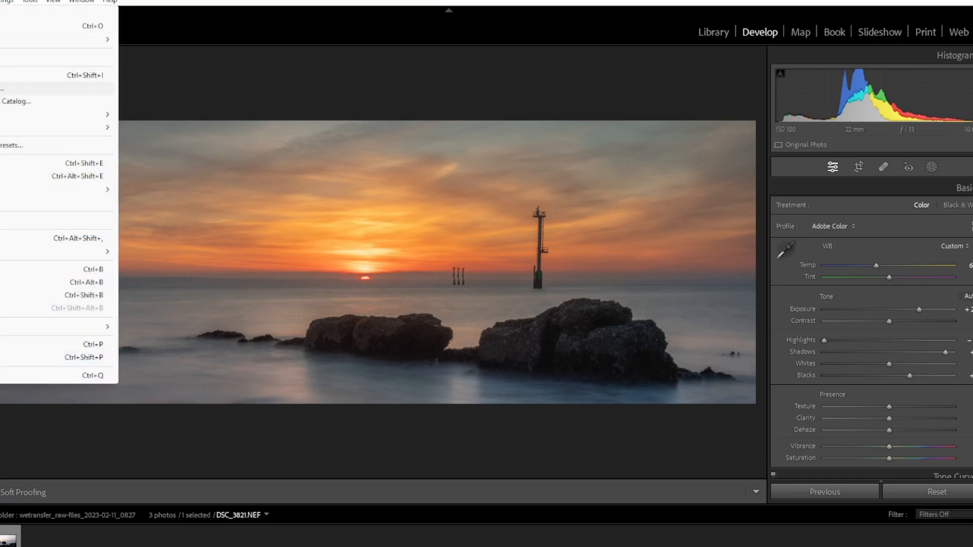
click(50, 176)
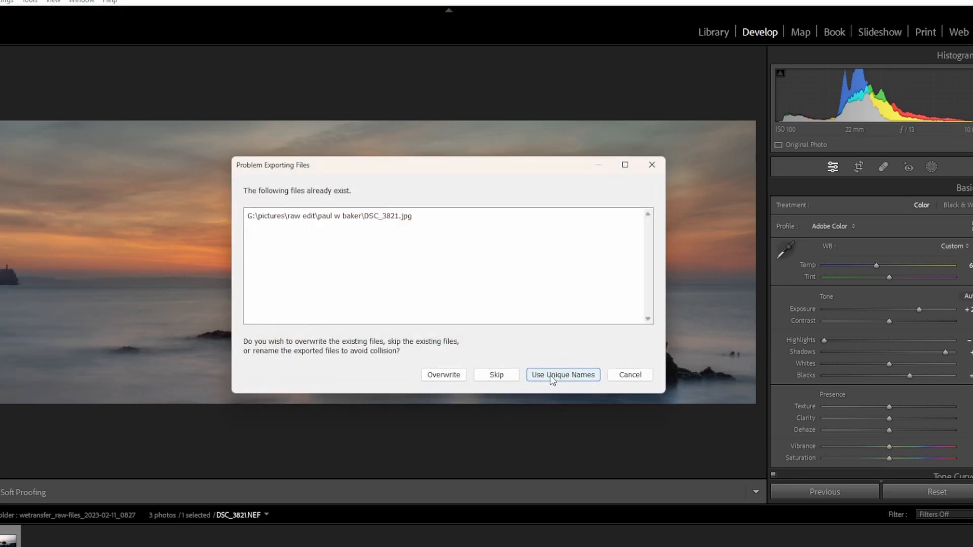
click(444, 375)
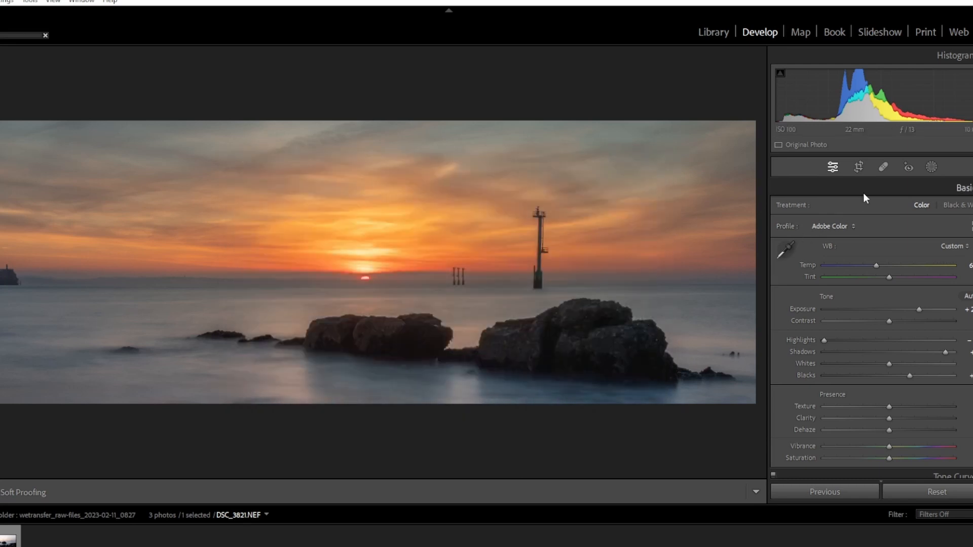
Step: Change the crop's aspect ratio to 5 x 7 and enlarge the frame to include the beacon and foreground rocks
click(858, 167)
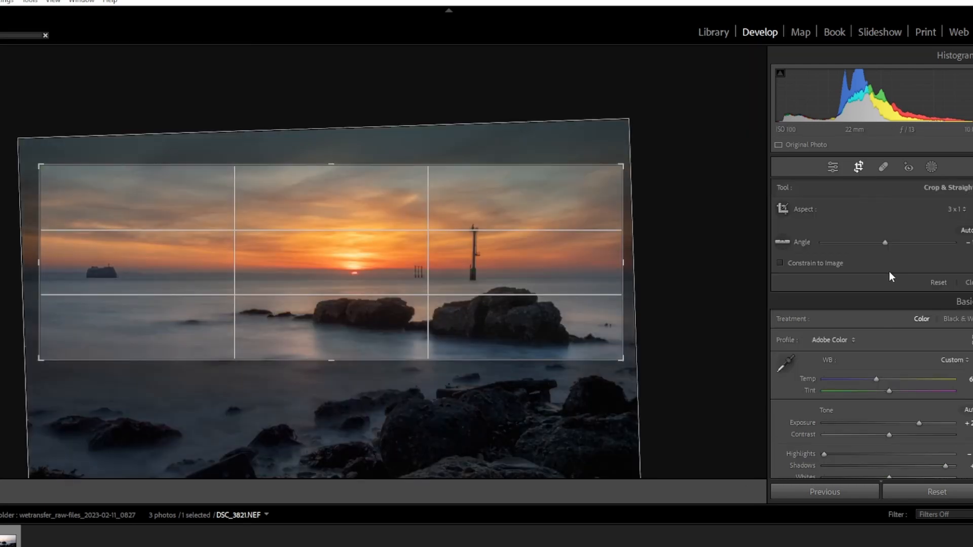
click(958, 209)
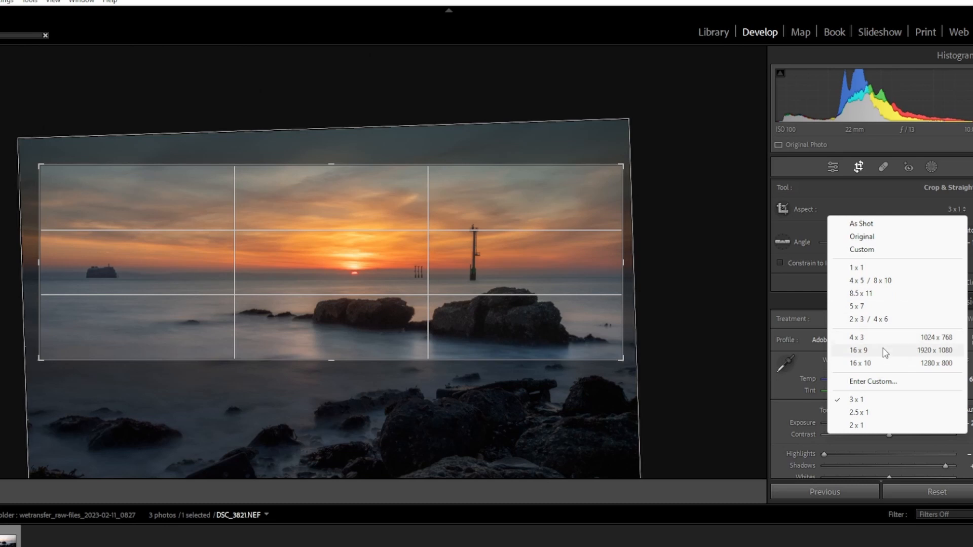
click(857, 306)
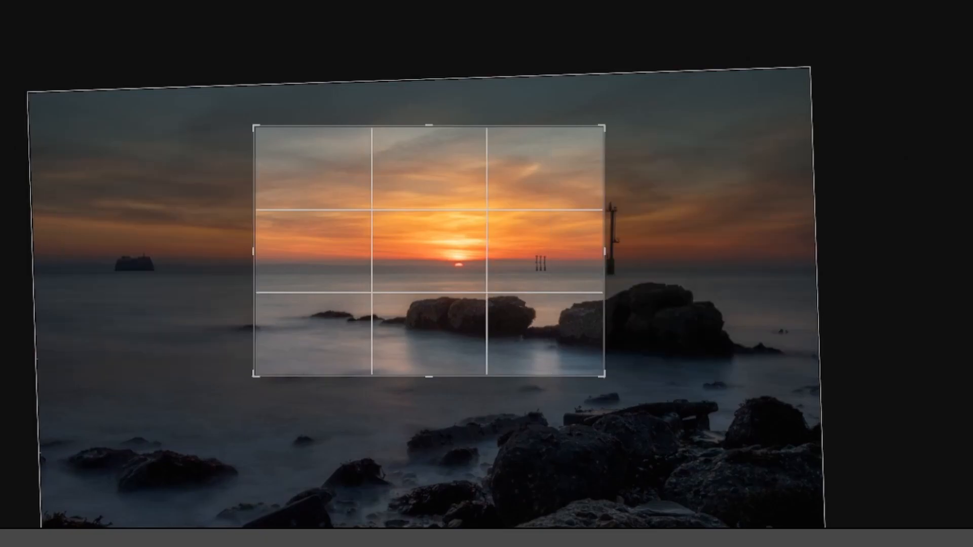
drag(602, 375, 730, 463)
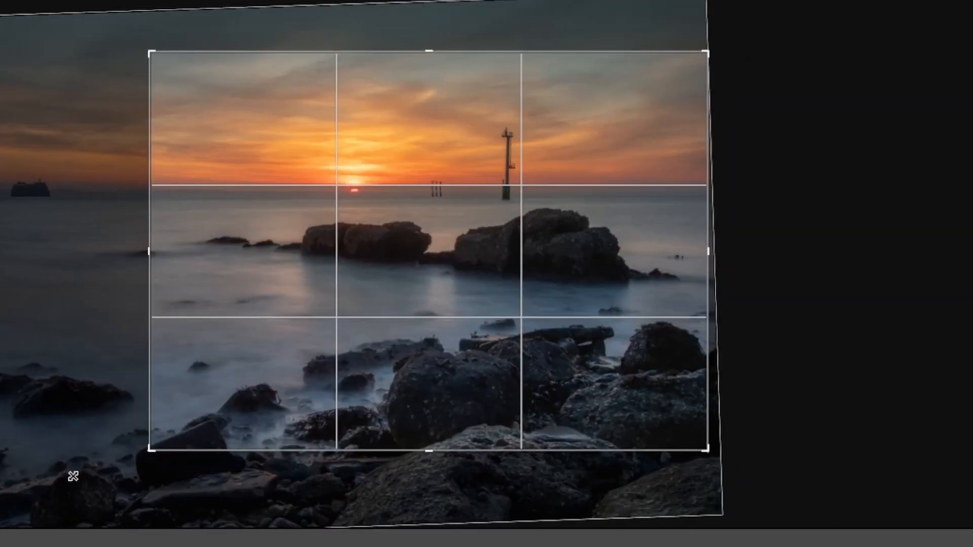
drag(73, 476, 21, 504)
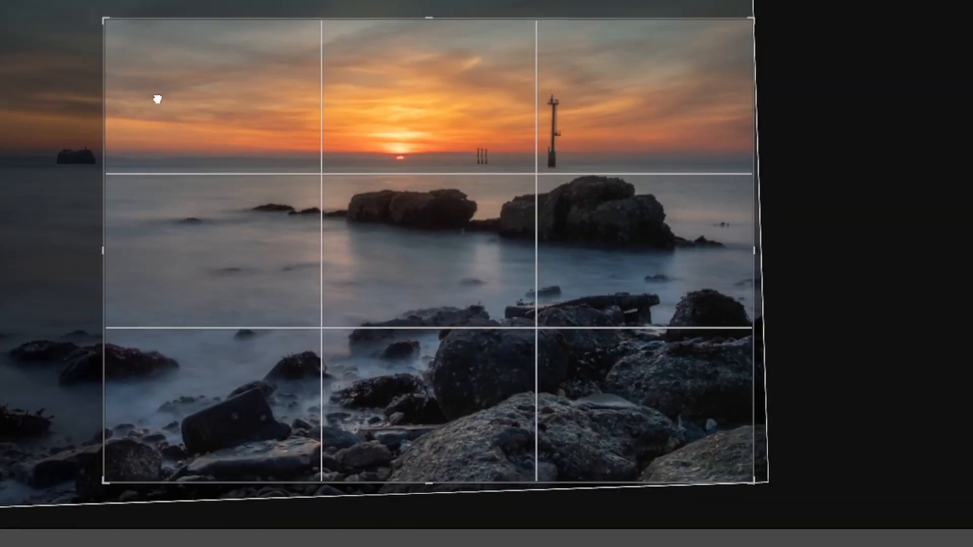
Step: Reposition and enlarge the 5 x 7 crop so both the distant fort and the beacon are framed, and apply it
drag(157, 99, 217, 82)
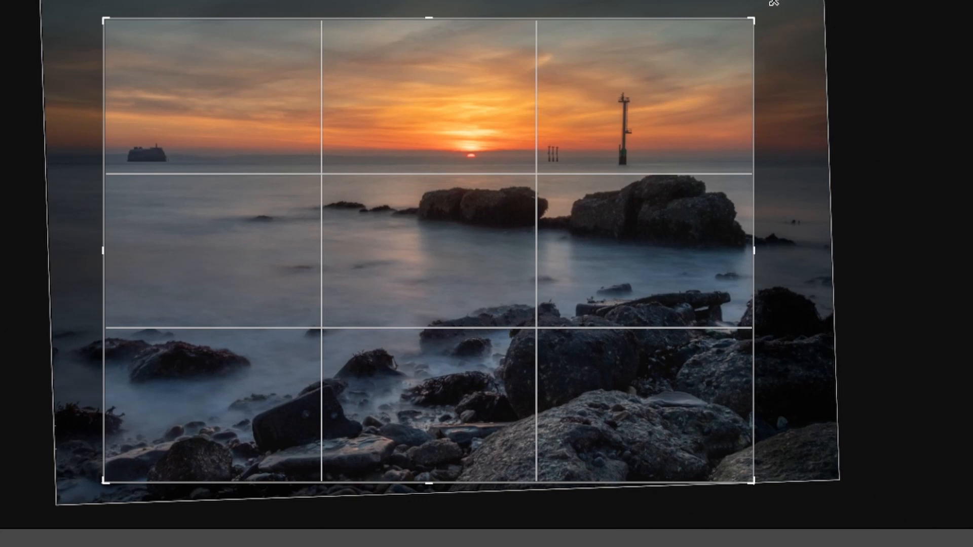
drag(106, 19, 80, 2)
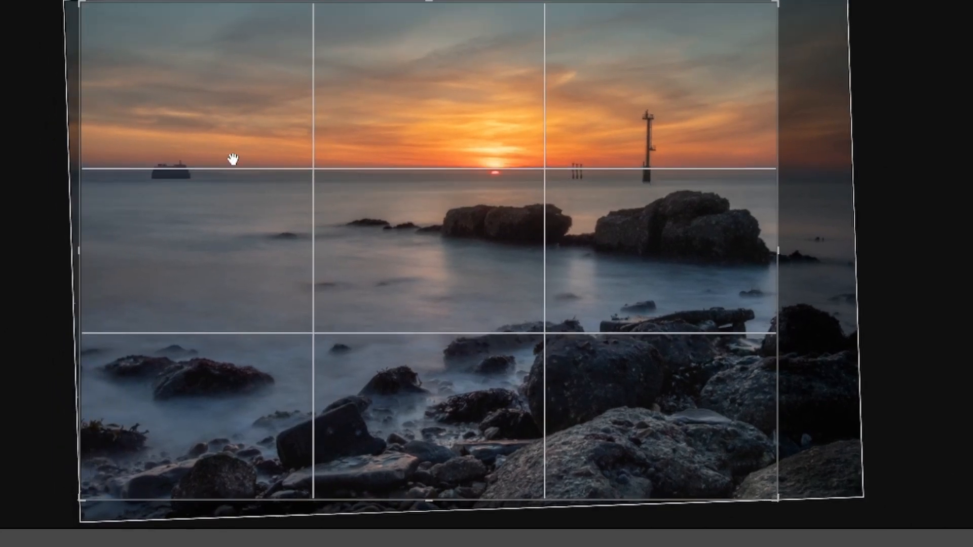
drag(233, 202, 222, 203)
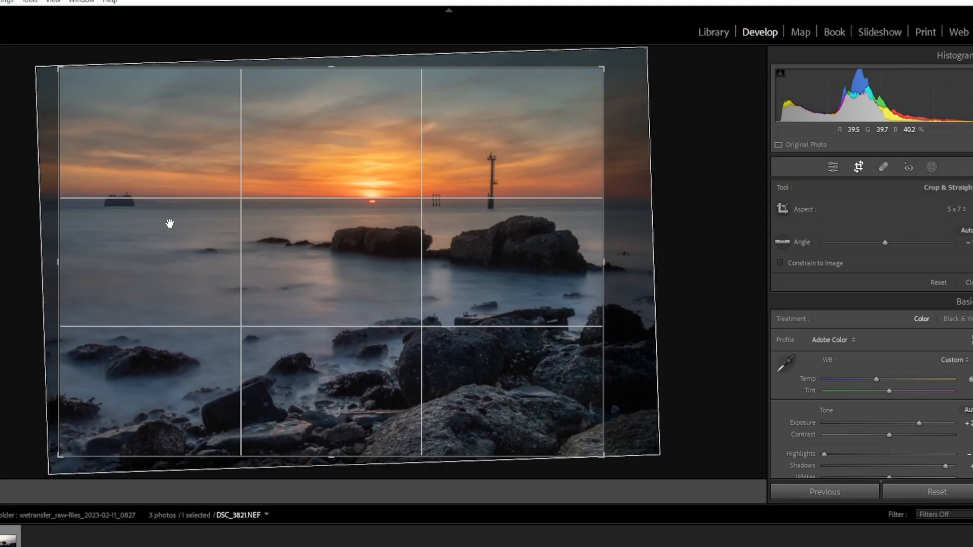
key(])
key(Return)
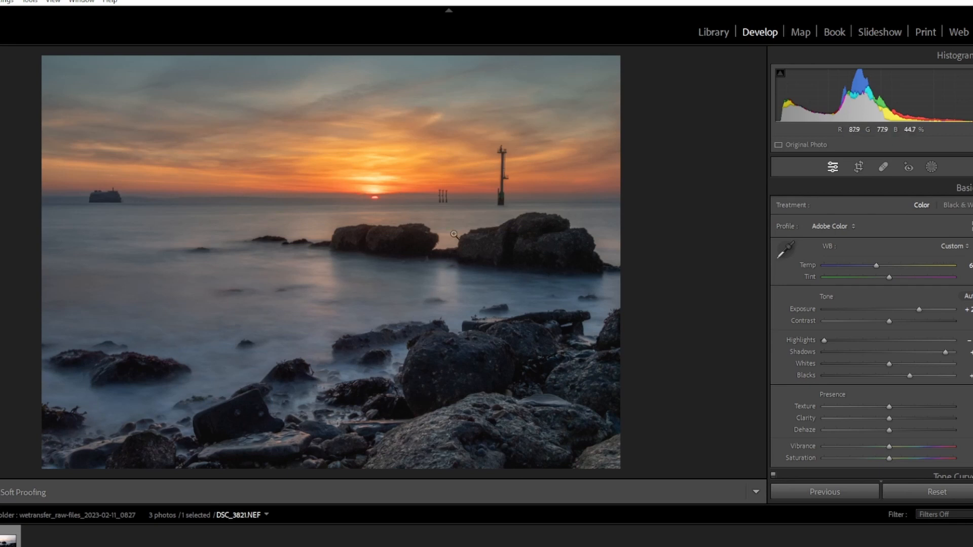
Step: Create a brush mask with reduced exposure and paint over the foreground rocks and lower corners to darken them
click(933, 167)
click(715, 70)
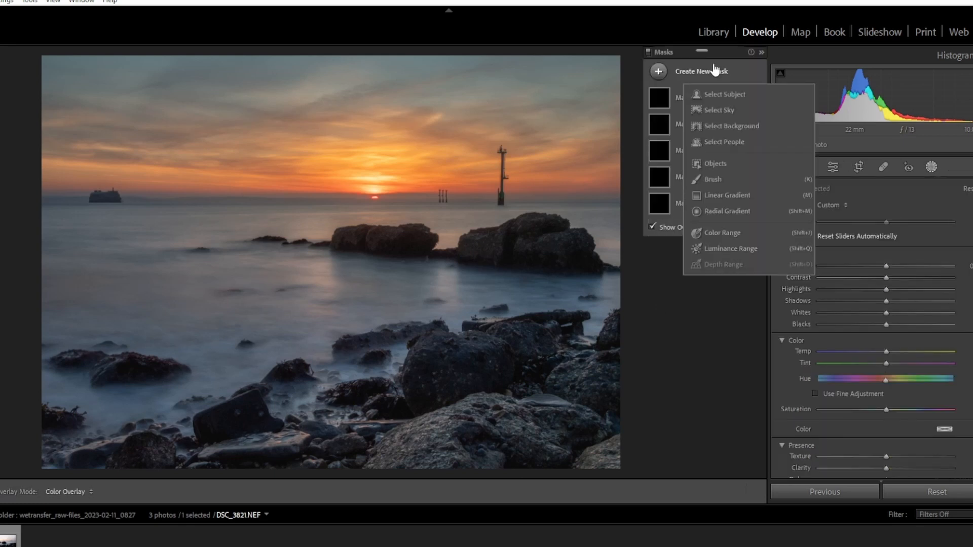
click(711, 179)
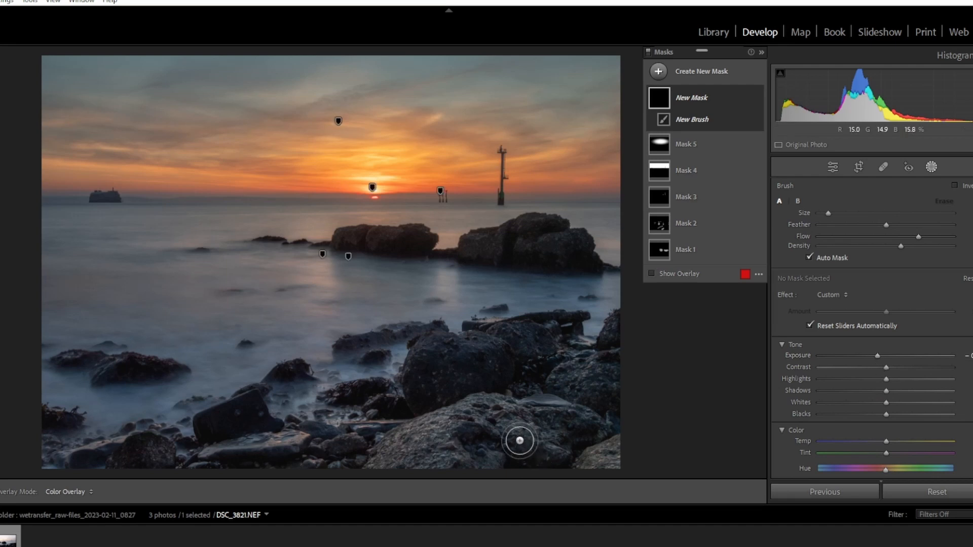
scroll(525, 425, up, 3)
mouse_move(486, 442)
mouse_down()
mouse_move(532, 463)
mouse_move(560, 427)
mouse_move(599, 455)
mouse_move(611, 438)
mouse_move(571, 461)
mouse_move(615, 414)
mouse_move(601, 402)
mouse_move(614, 357)
mouse_move(593, 443)
mouse_move(475, 449)
mouse_up()
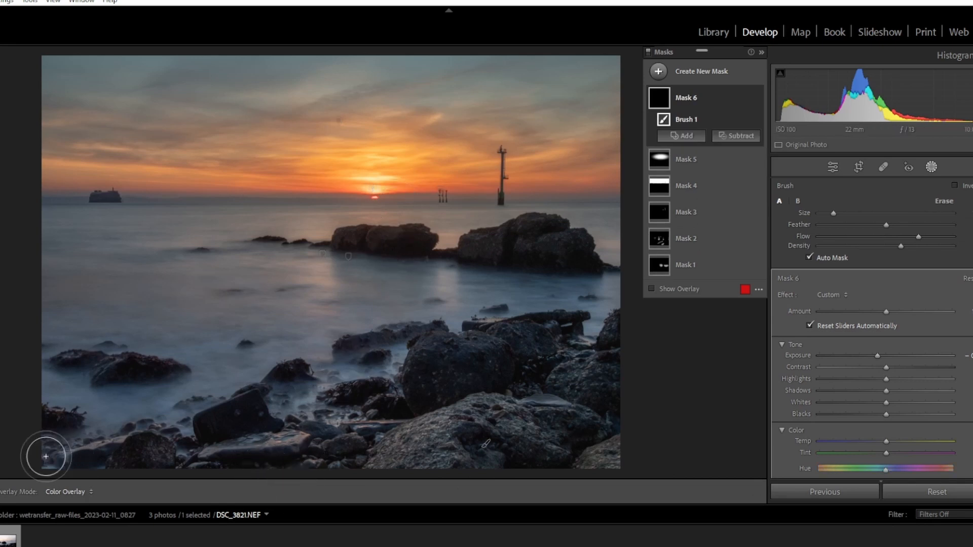
mouse_move(46, 456)
mouse_down()
mouse_move(54, 417)
mouse_move(37, 387)
mouse_up()
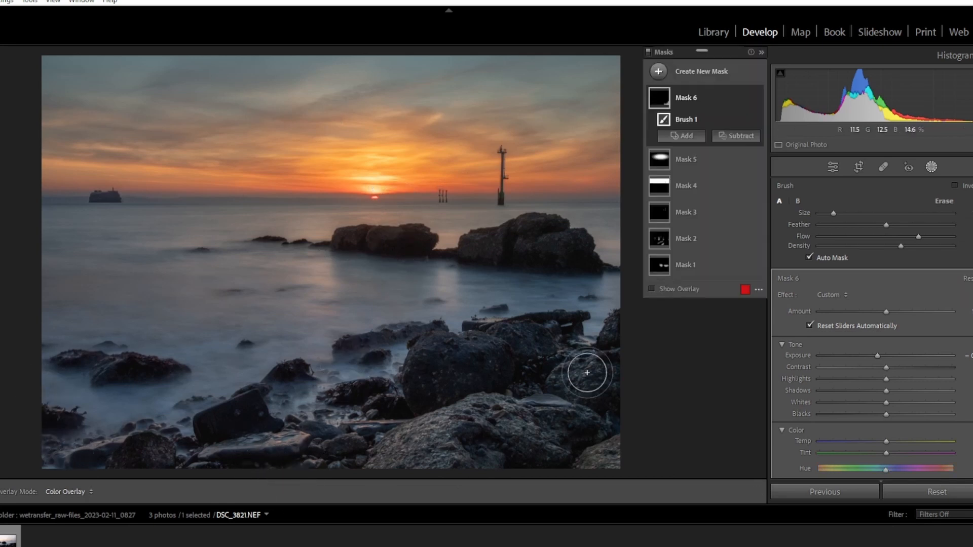
mouse_move(616, 412)
mouse_down()
mouse_move(603, 457)
mouse_move(625, 440)
mouse_move(614, 456)
mouse_move(544, 467)
mouse_move(480, 452)
mouse_move(547, 442)
mouse_move(612, 451)
mouse_move(625, 483)
mouse_move(625, 462)
mouse_move(520, 469)
mouse_move(476, 431)
mouse_move(493, 464)
mouse_move(553, 473)
mouse_move(555, 411)
mouse_move(573, 437)
mouse_move(589, 372)
mouse_move(596, 394)
mouse_move(611, 381)
mouse_move(599, 440)
mouse_up()
Step: Create another brush mask with slightly raised exposure and warmer temperature, and paint it over the central foreground rocks
click(693, 73)
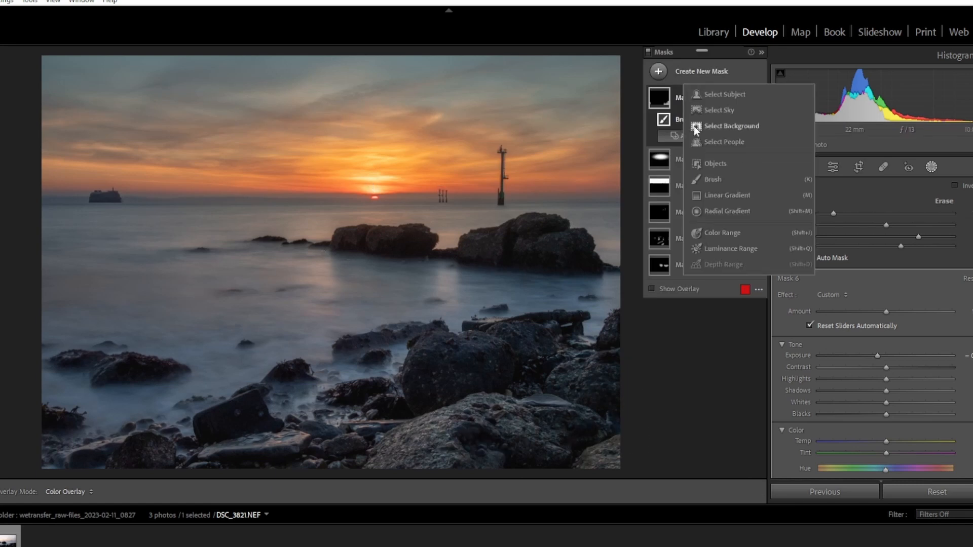
click(713, 179)
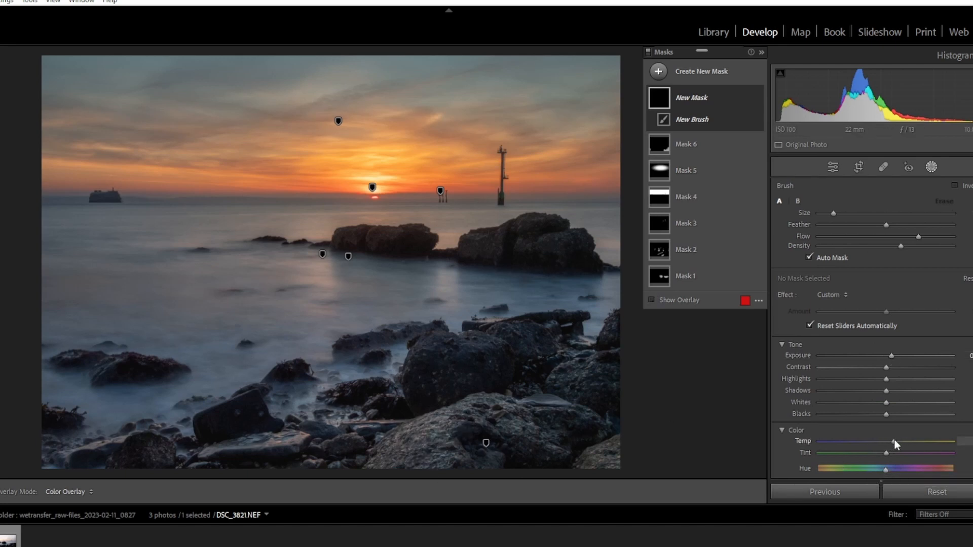
mouse_move(402, 434)
mouse_down()
mouse_move(432, 434)
mouse_move(427, 449)
mouse_move(434, 425)
mouse_move(375, 450)
mouse_move(383, 463)
mouse_move(399, 440)
mouse_move(426, 447)
mouse_move(438, 430)
mouse_up()
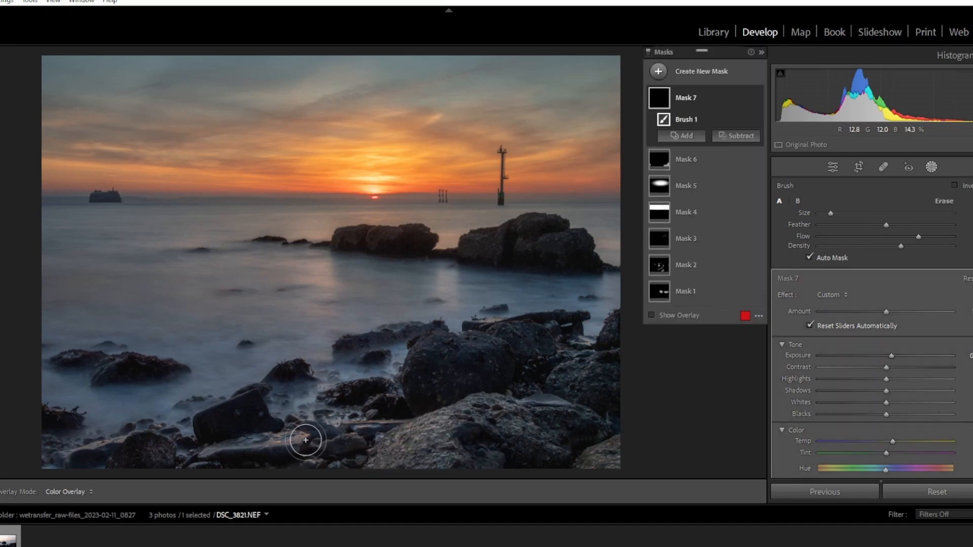
scroll(297, 435, down, 2)
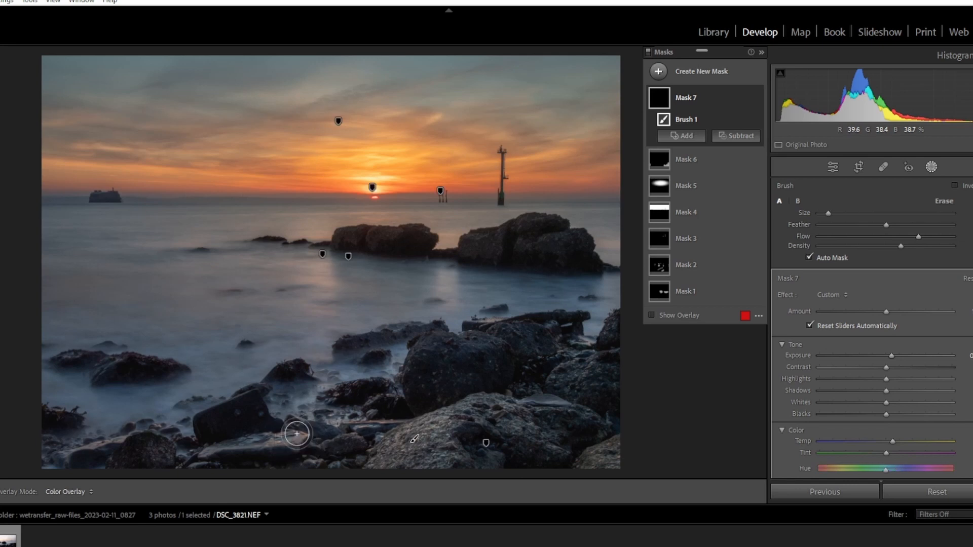
mouse_move(297, 434)
mouse_down()
mouse_move(355, 416)
mouse_move(324, 413)
mouse_move(311, 392)
mouse_move(338, 367)
mouse_move(394, 356)
mouse_up()
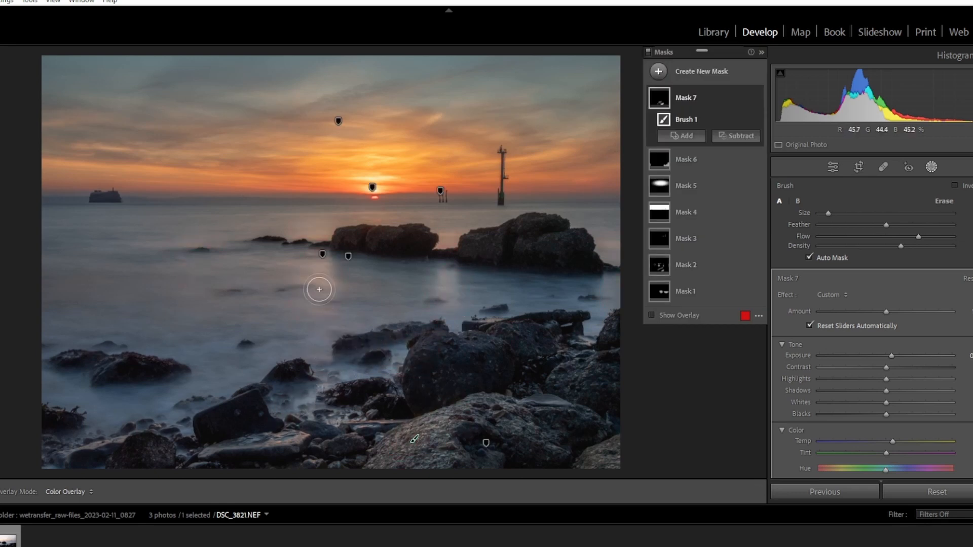
click(932, 168)
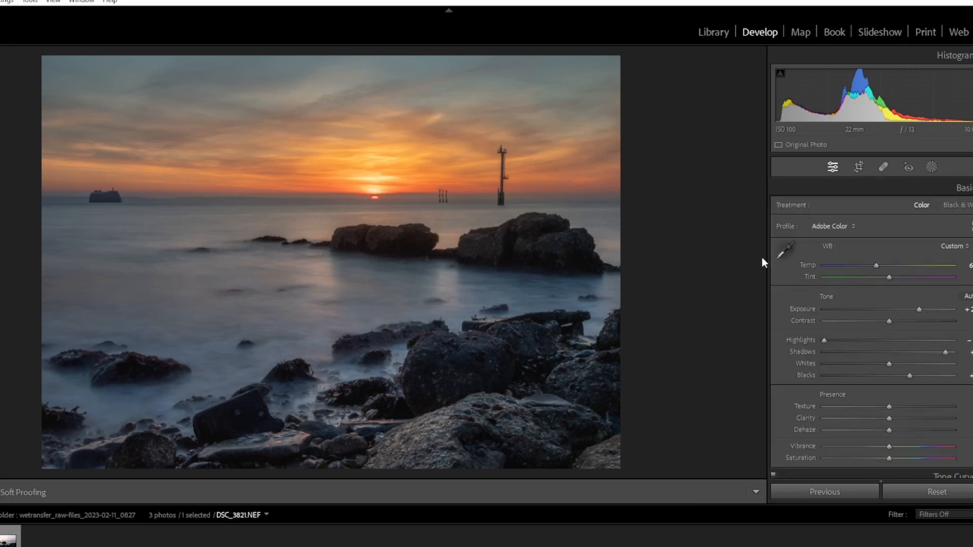
Step: Darken the distant fort on the horizon with a small brush mask that has lowered blacks
click(106, 197)
click(101, 209)
click(931, 168)
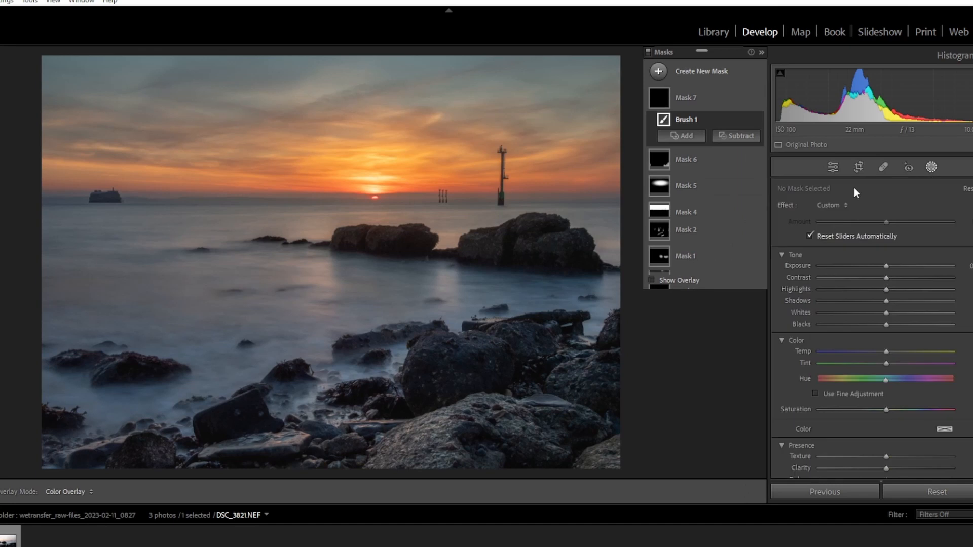
click(719, 72)
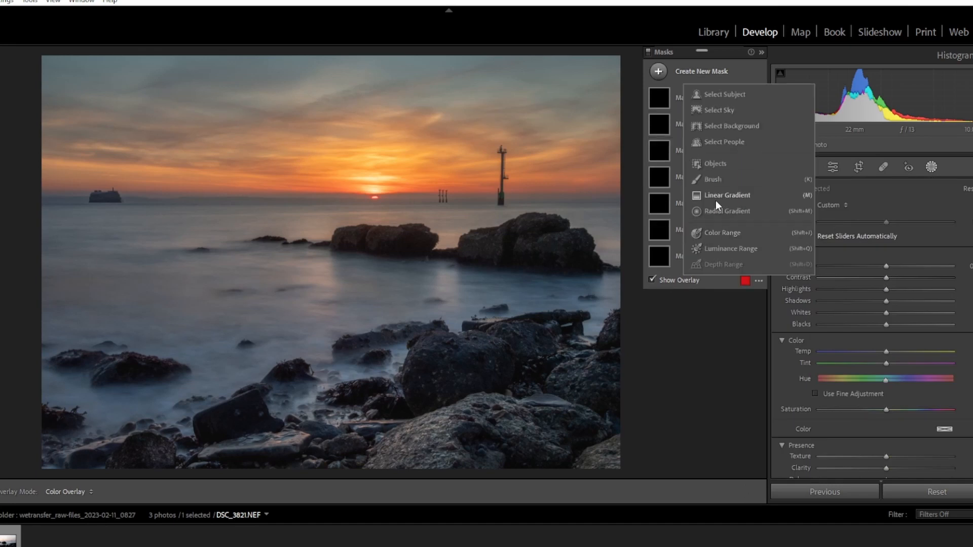
click(715, 200)
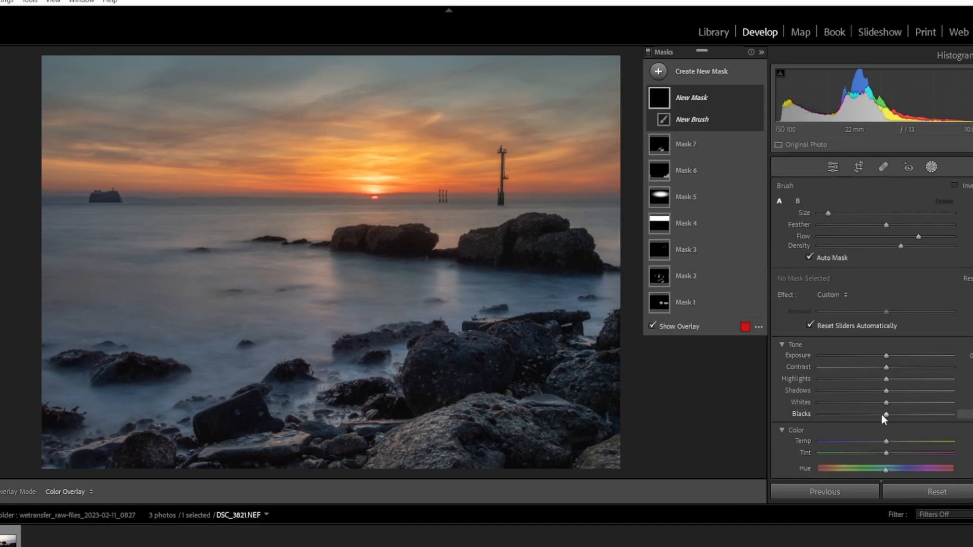
drag(878, 415, 871, 419)
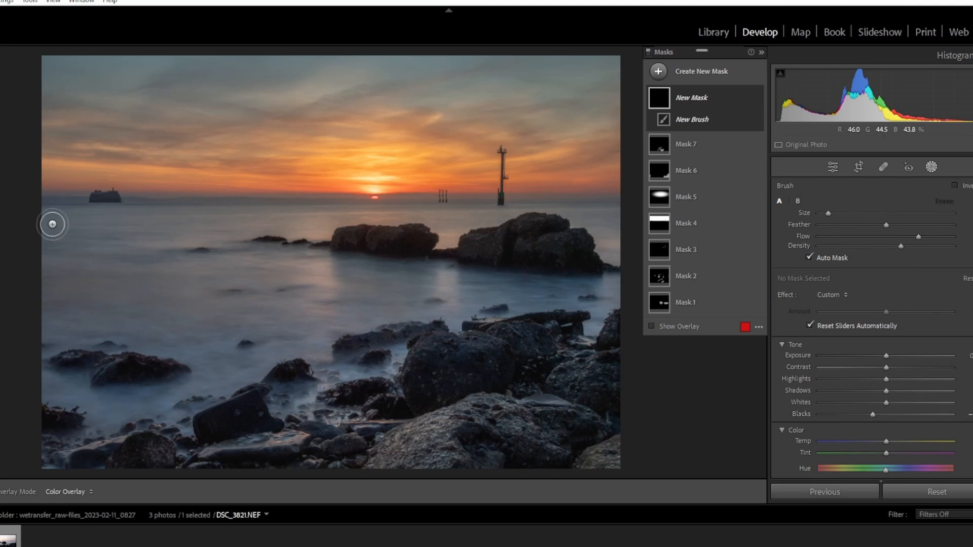
key(bracketleft)
drag(89, 197, 115, 205)
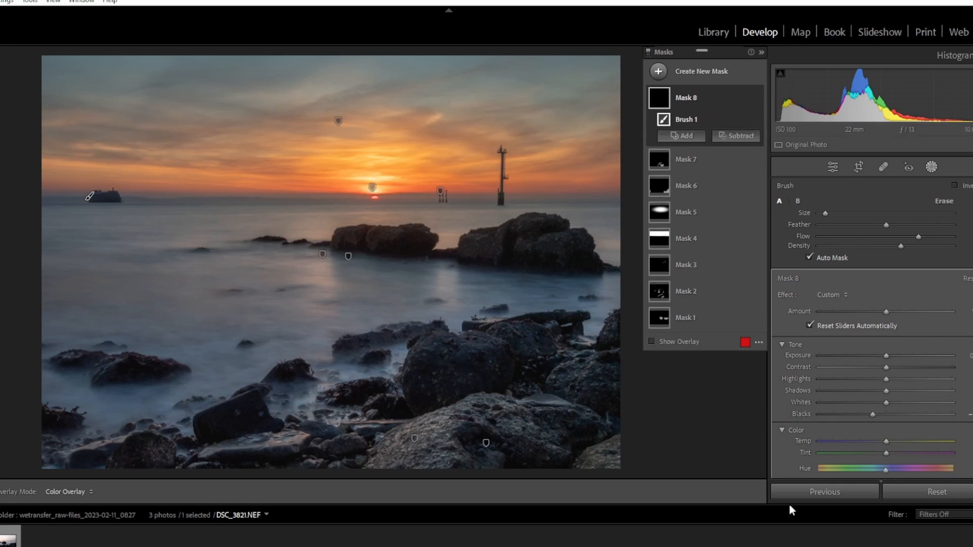
click(931, 167)
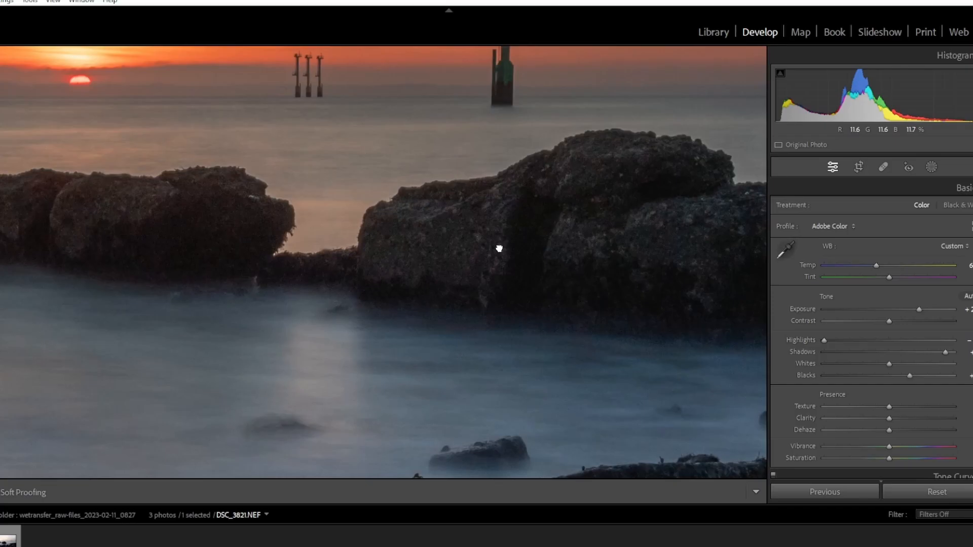
click(499, 249)
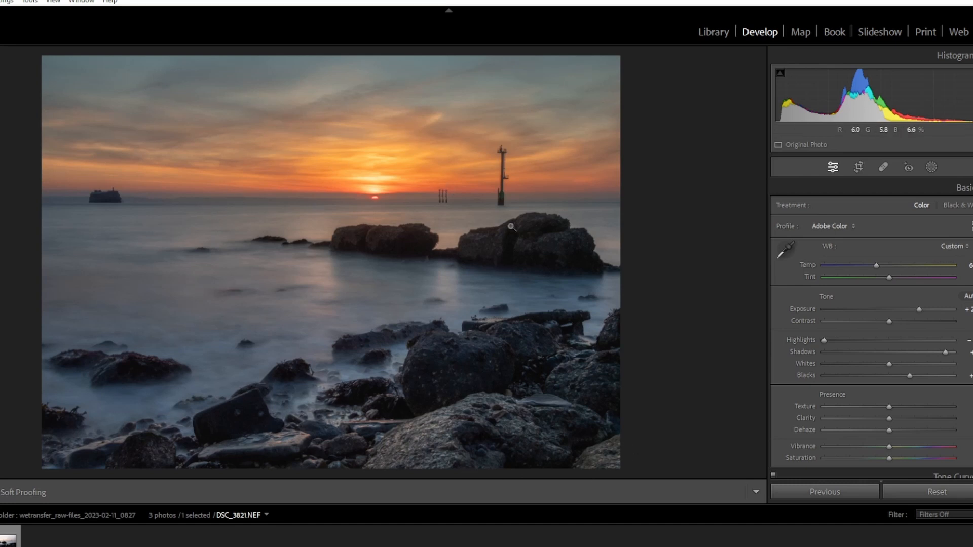
Step: Add a large radial gradient mask below the sun and shift it down over the mid-water and foreground rocks
click(929, 166)
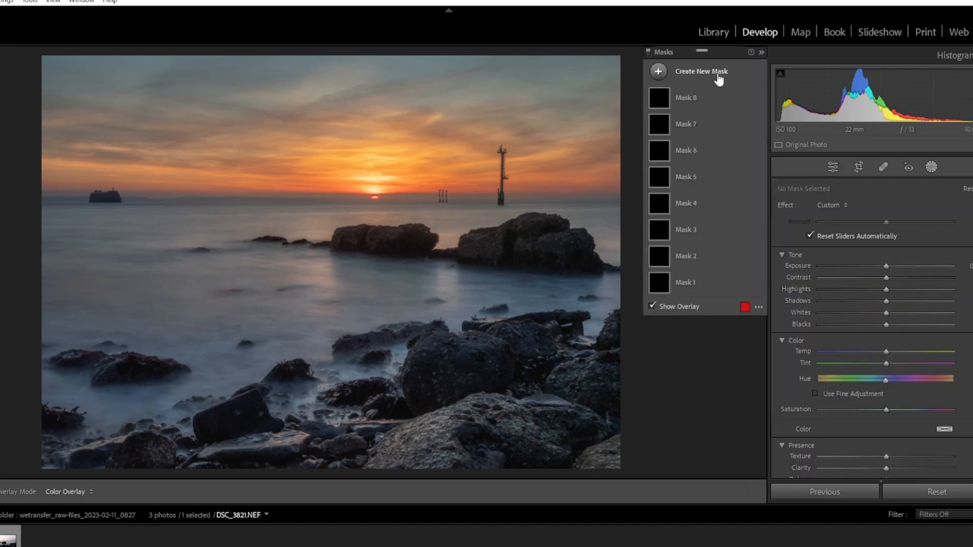
key(shift+m)
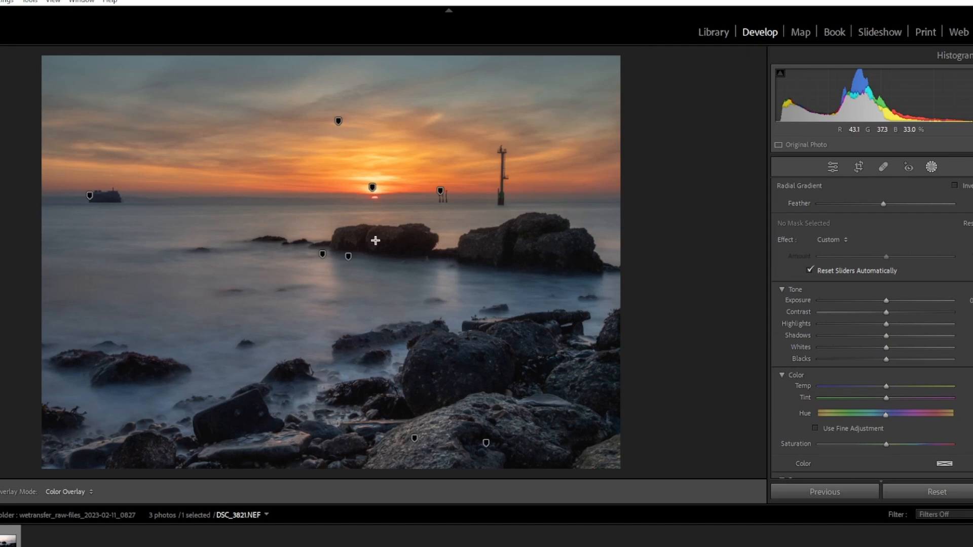
drag(375, 201, 597, 506)
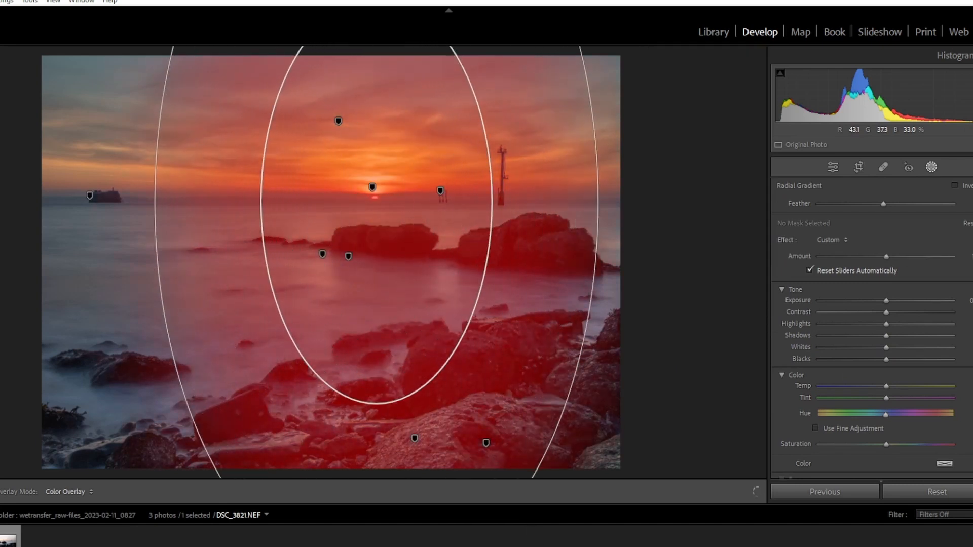
drag(413, 366, 413, 440)
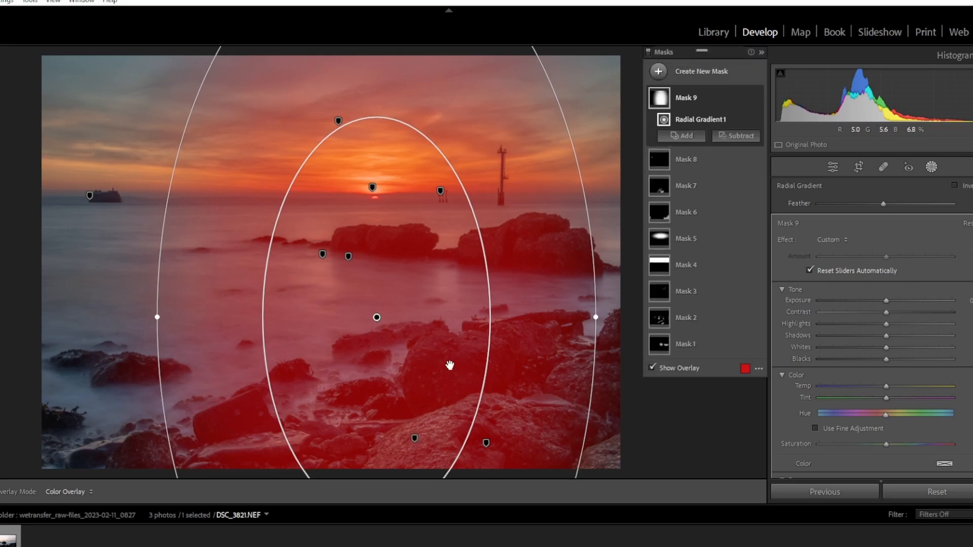
click(886, 301)
drag(886, 302, 891, 302)
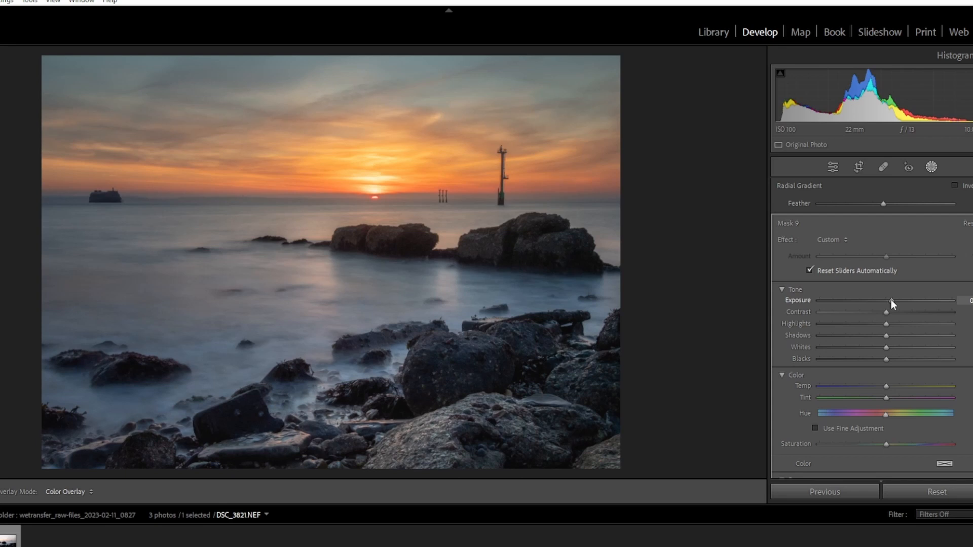
double_click(804, 300)
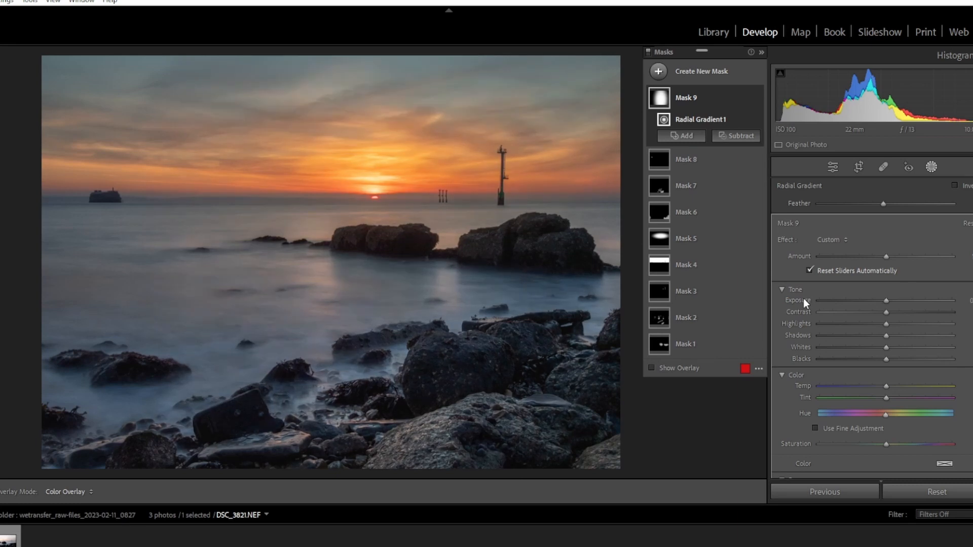
Step: Invert the radial gradient and slightly lower its exposure to darken the photo's outer areas
click(956, 186)
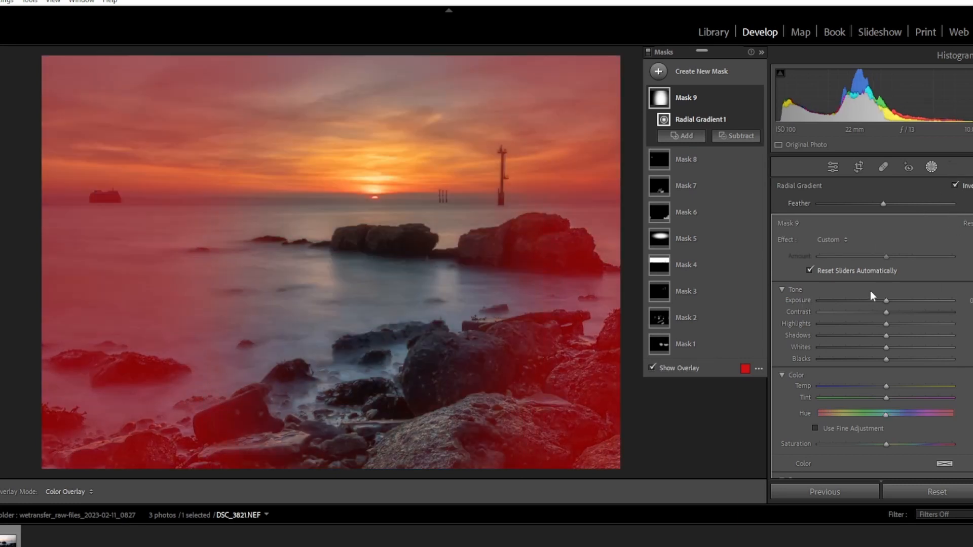
drag(887, 298, 880, 305)
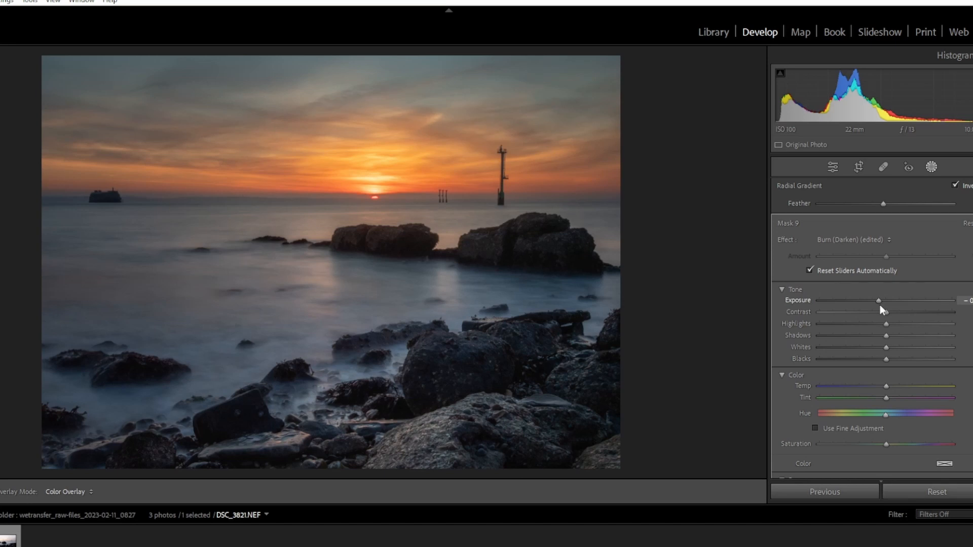
drag(879, 305, 883, 303)
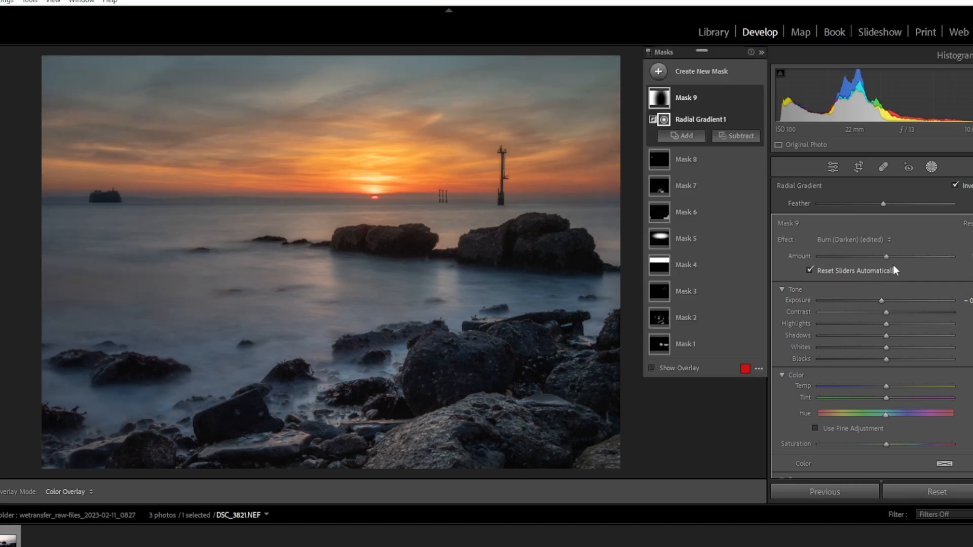
Step: Add a smaller radial gradient over the central water and rocks, and raise its exposure and temperature slightly
click(717, 74)
click(707, 210)
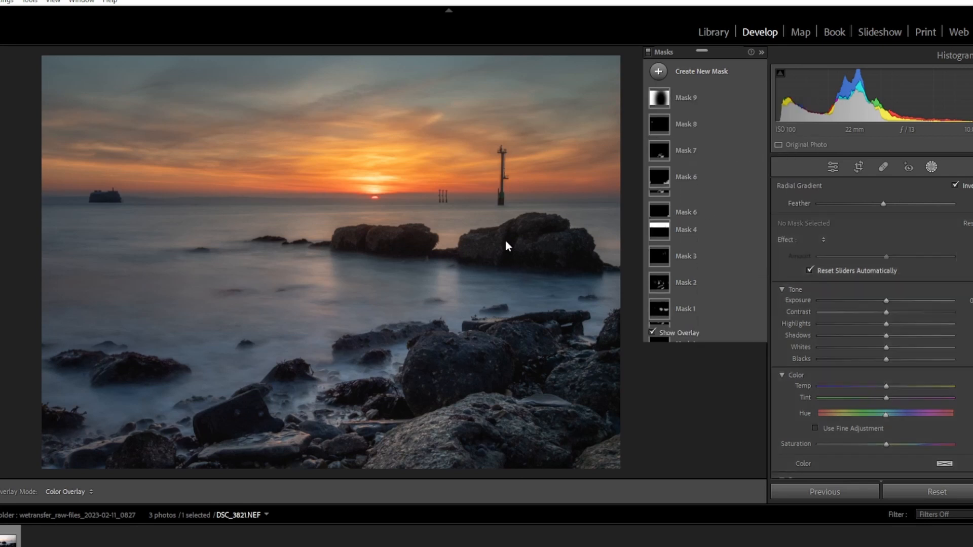
drag(374, 251, 505, 444)
drag(388, 281, 388, 371)
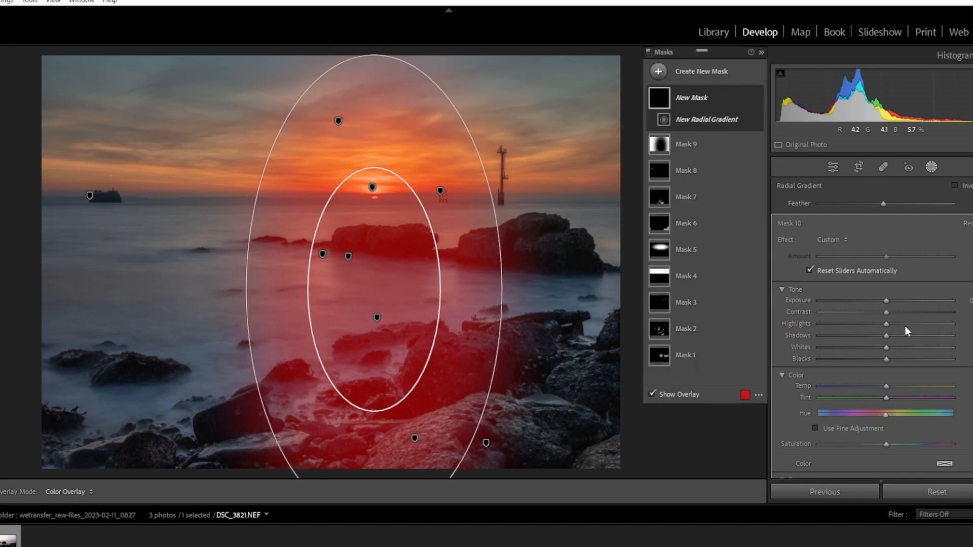
drag(886, 301, 894, 302)
drag(886, 386, 893, 385)
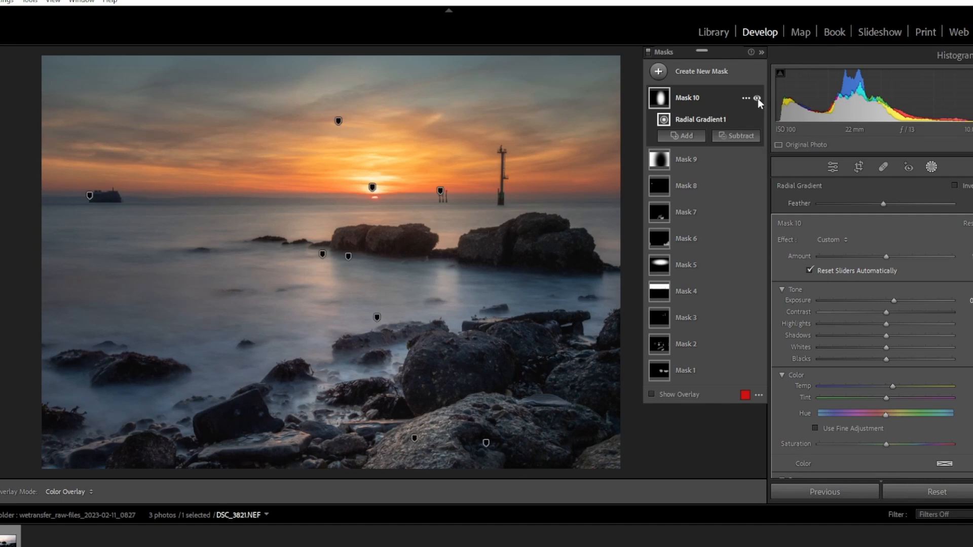
Step: Toggle Mask 10's visibility to compare the photo with and without it, leave it shown, and close masking
click(757, 98)
click(757, 98)
click(757, 99)
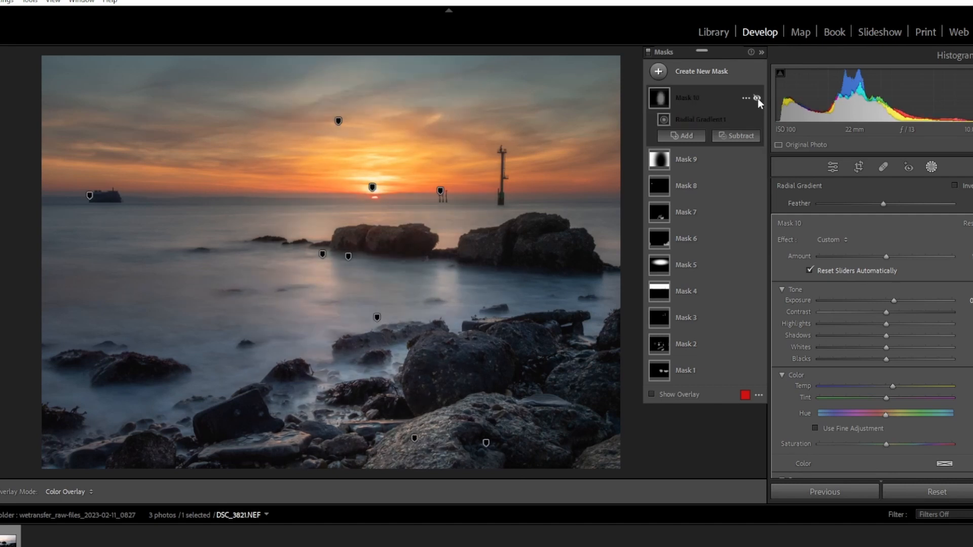
click(933, 167)
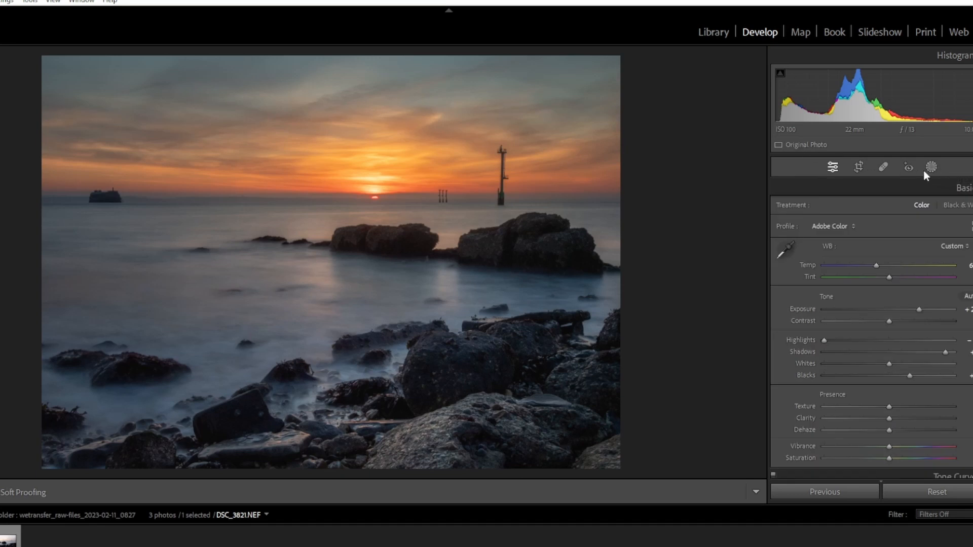
click(932, 166)
click(757, 98)
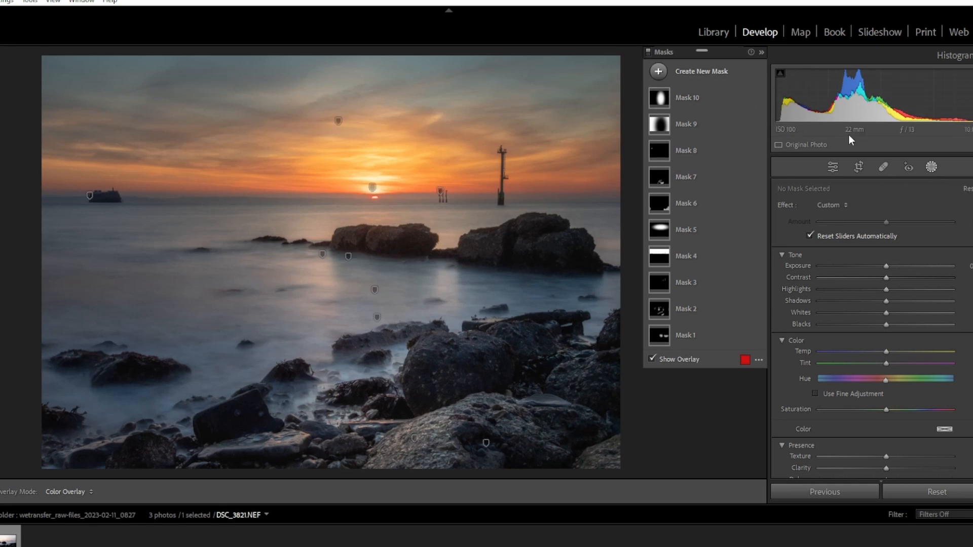
click(933, 162)
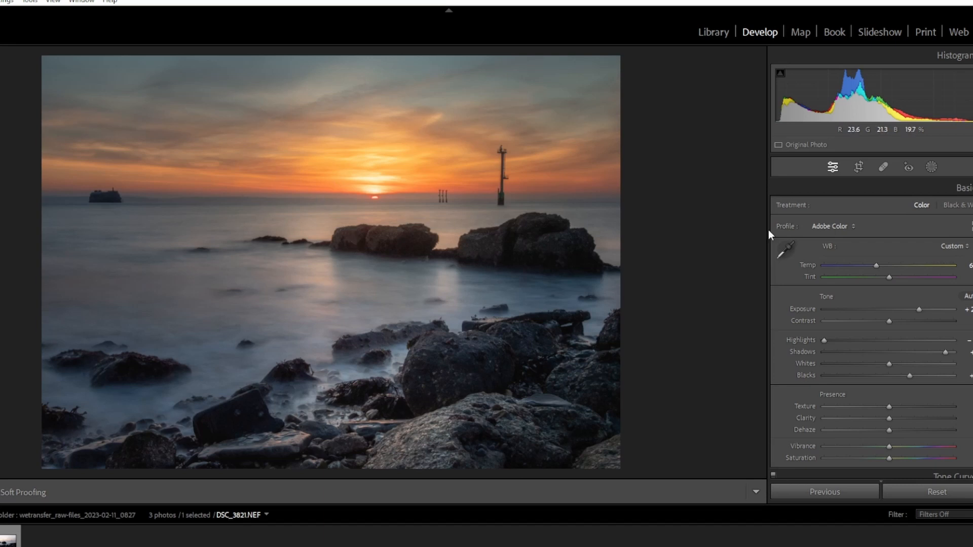
Step: Crop the photo to a 1 x 1 square with the sun and beacon near the vertical third lines, excluding the fort
click(856, 168)
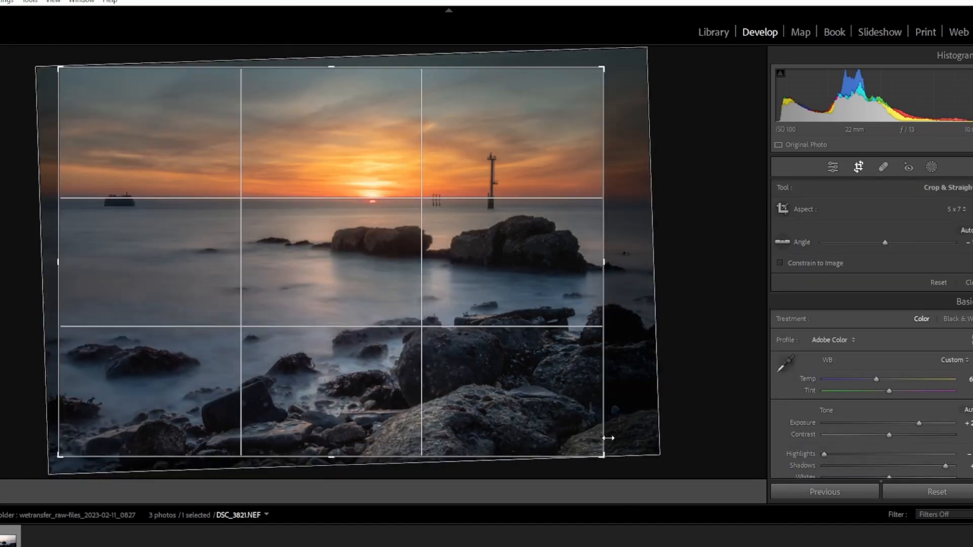
click(957, 210)
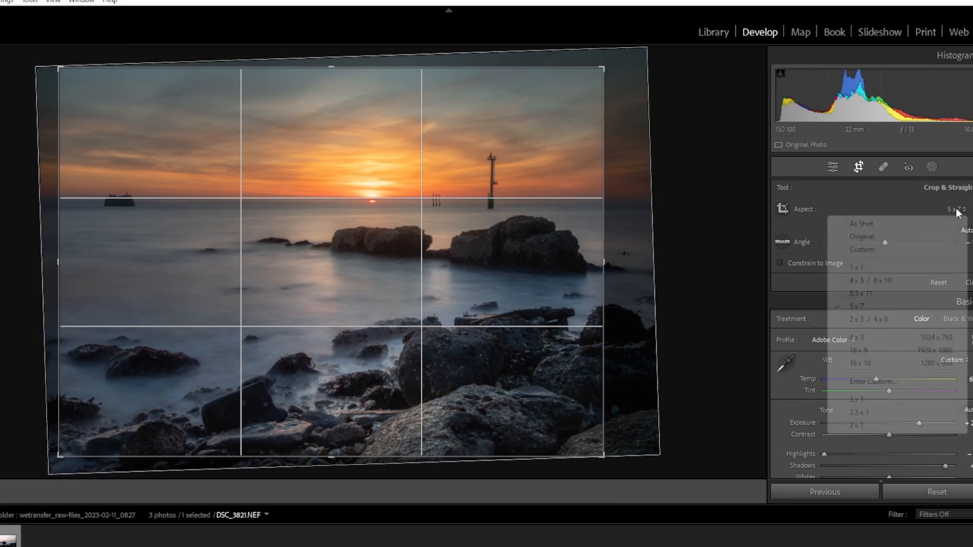
click(851, 267)
drag(365, 234, 247, 269)
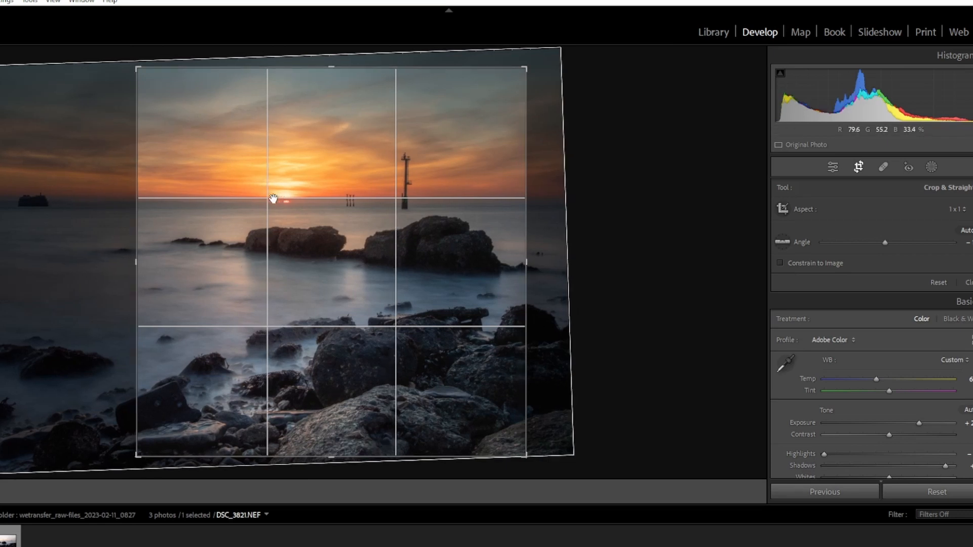
drag(284, 232, 283, 233)
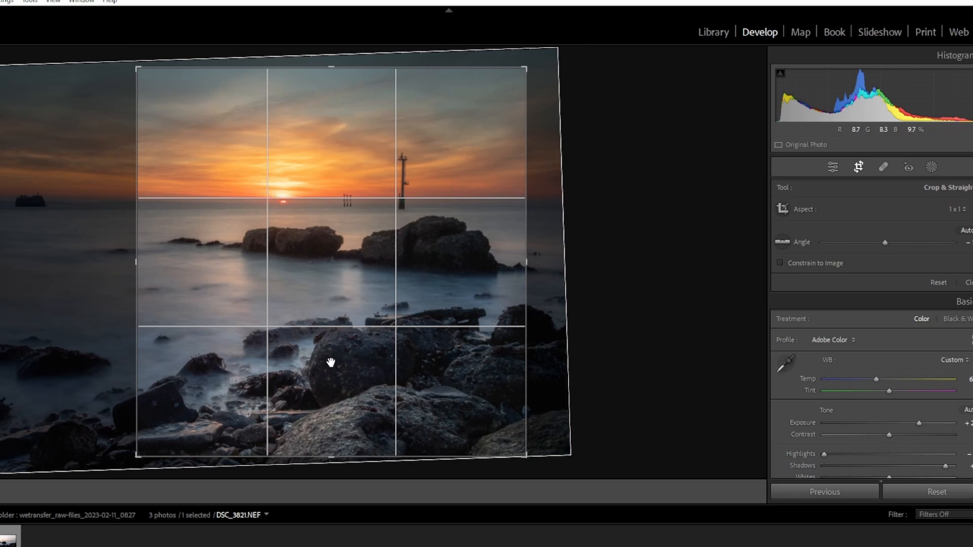
key(Return)
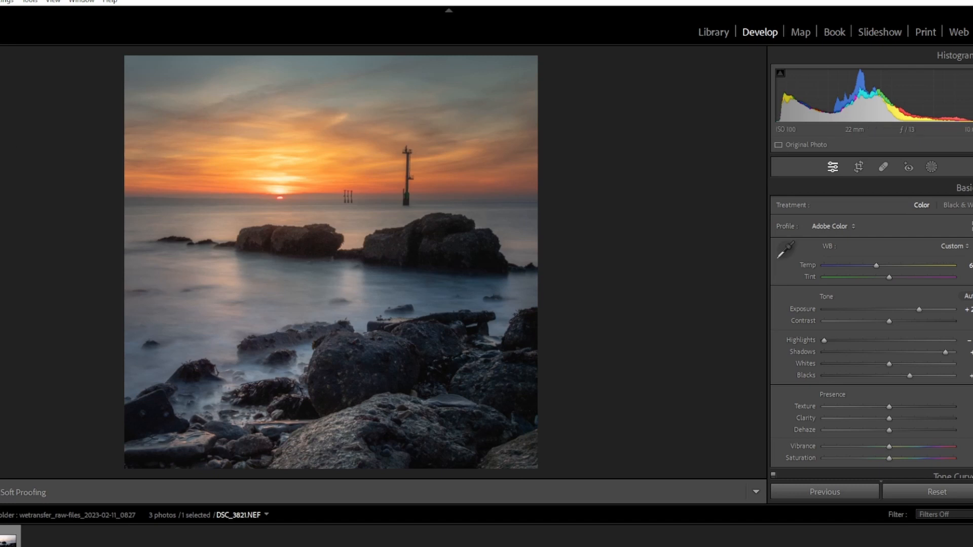
Step: Export the square version with the previous export settings, using a unique name for the file
key(alt+f)
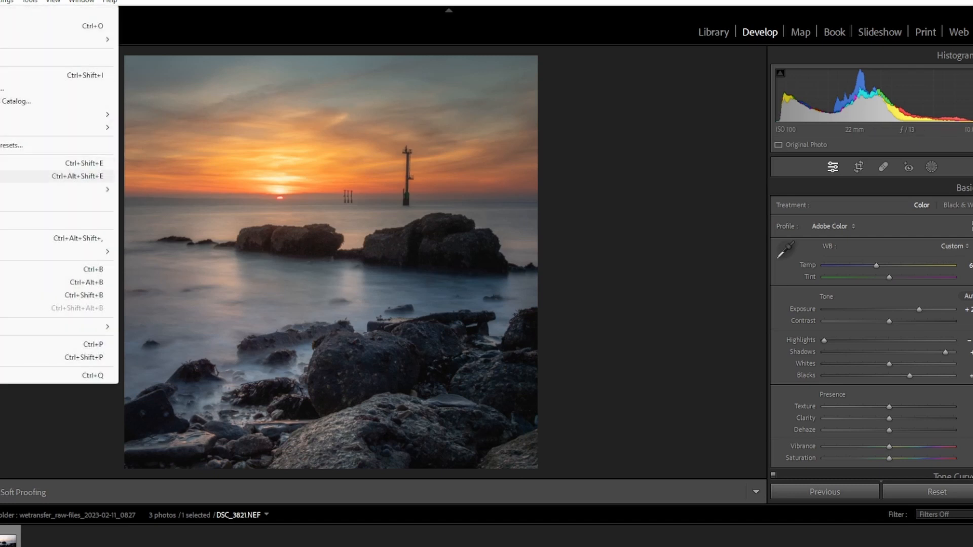
key(Return)
click(530, 374)
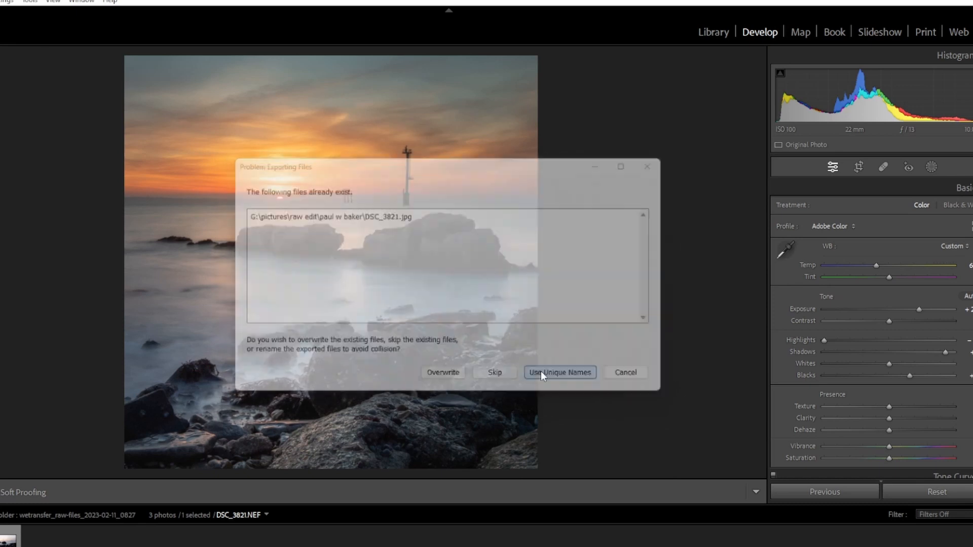